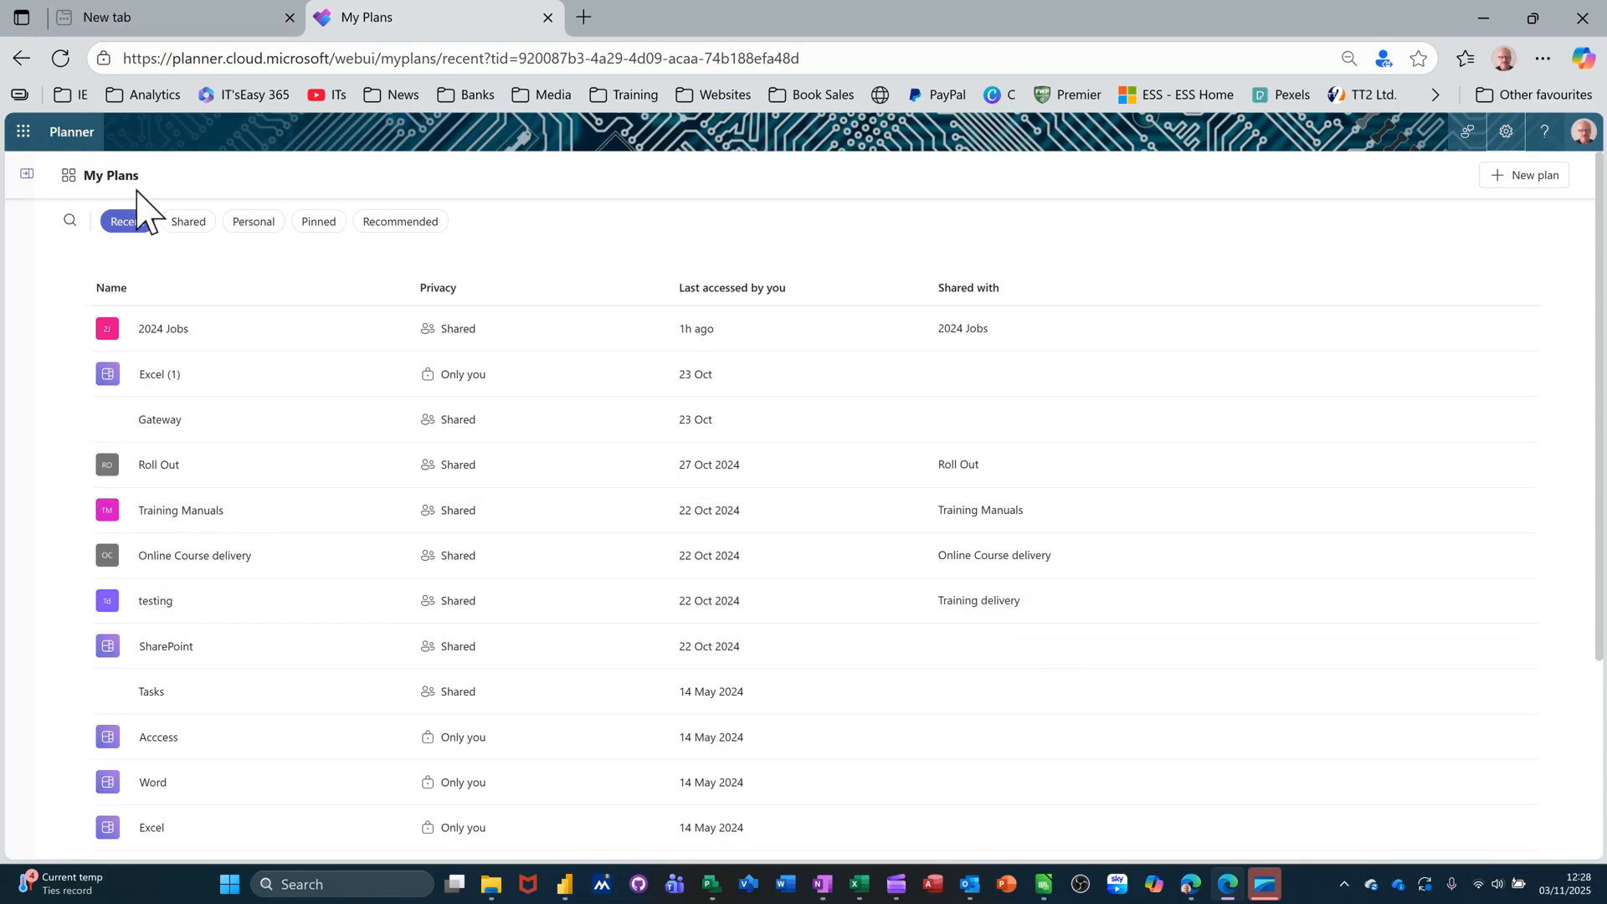
pyautogui.click(23, 132)
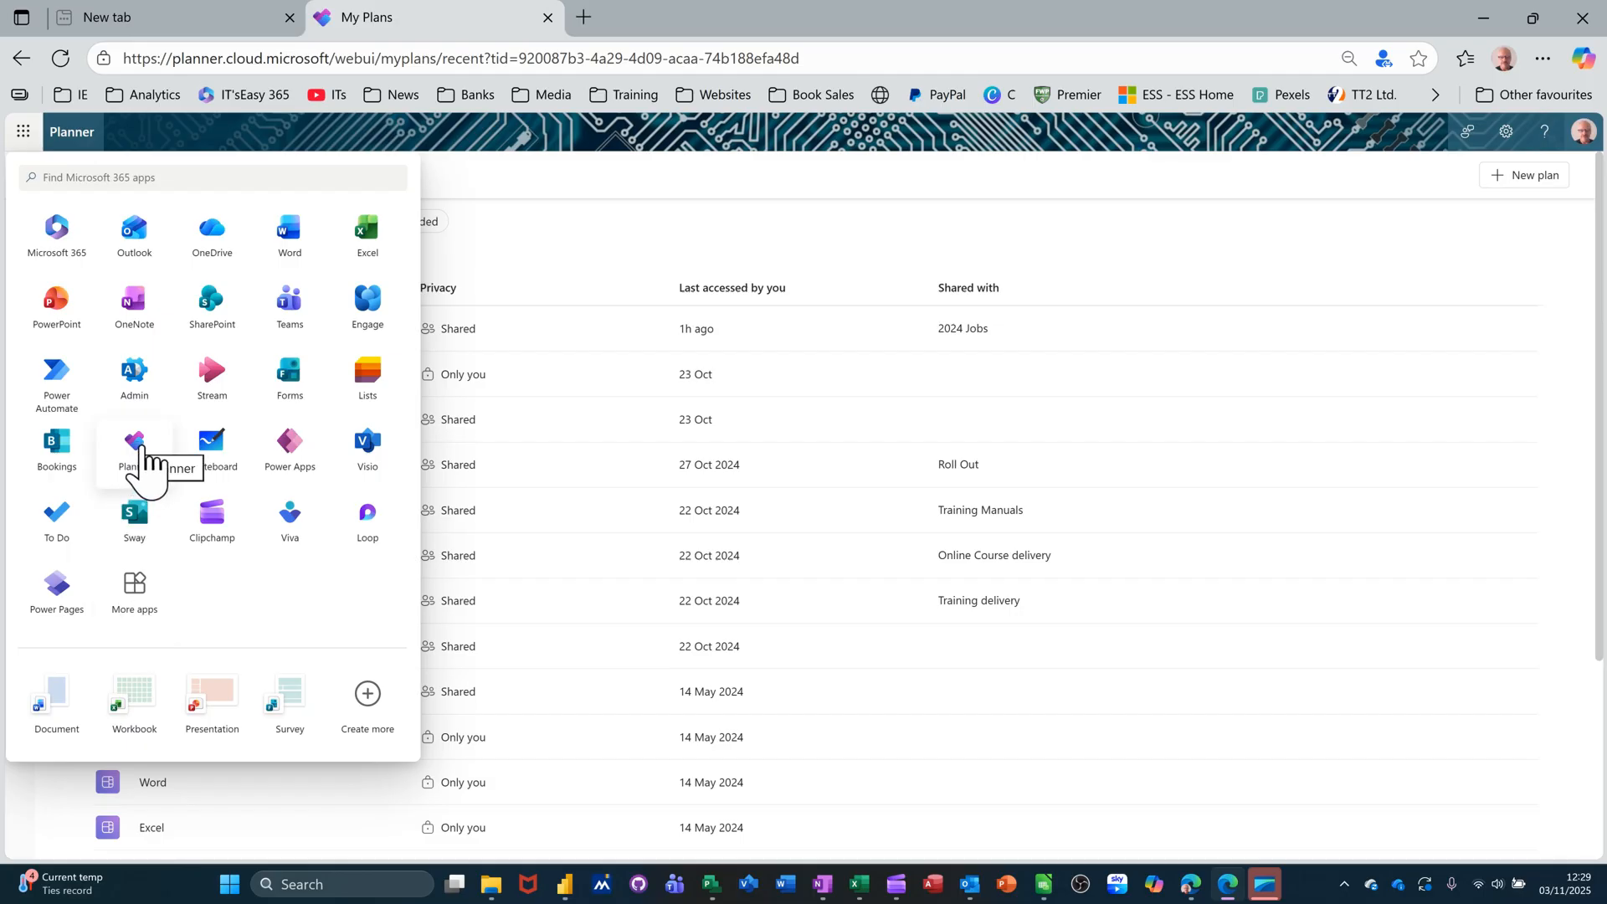
pyautogui.click(585, 258)
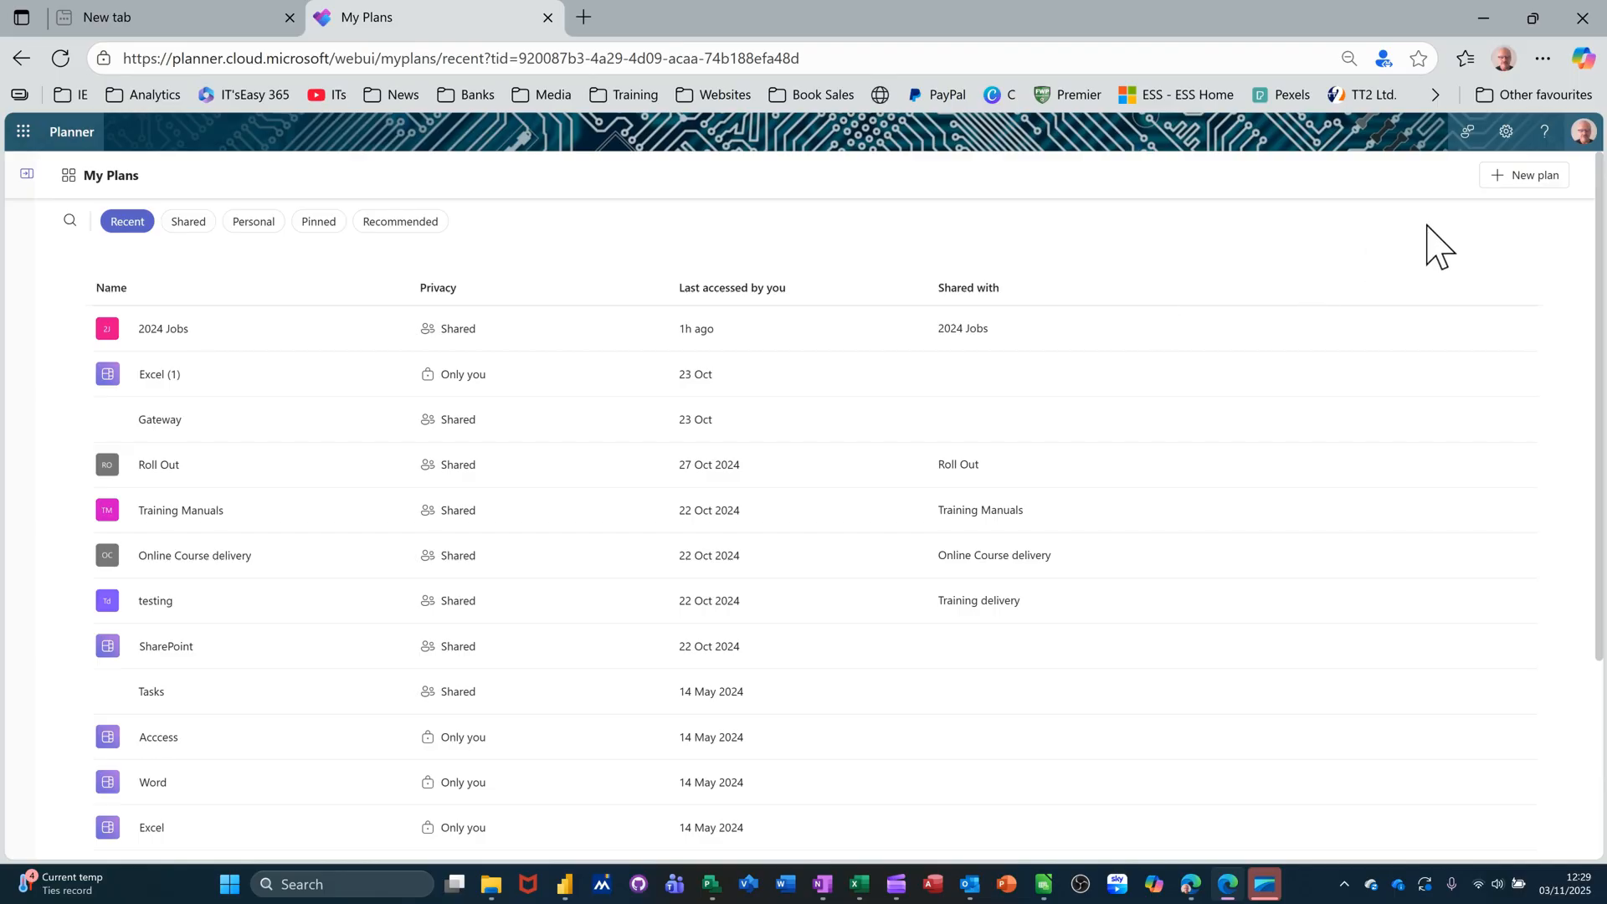
# Step: Create a basic plan from scratch named "Project Plan" and add it to the pinned plans, without assigning a group
pyautogui.click(1538, 184)
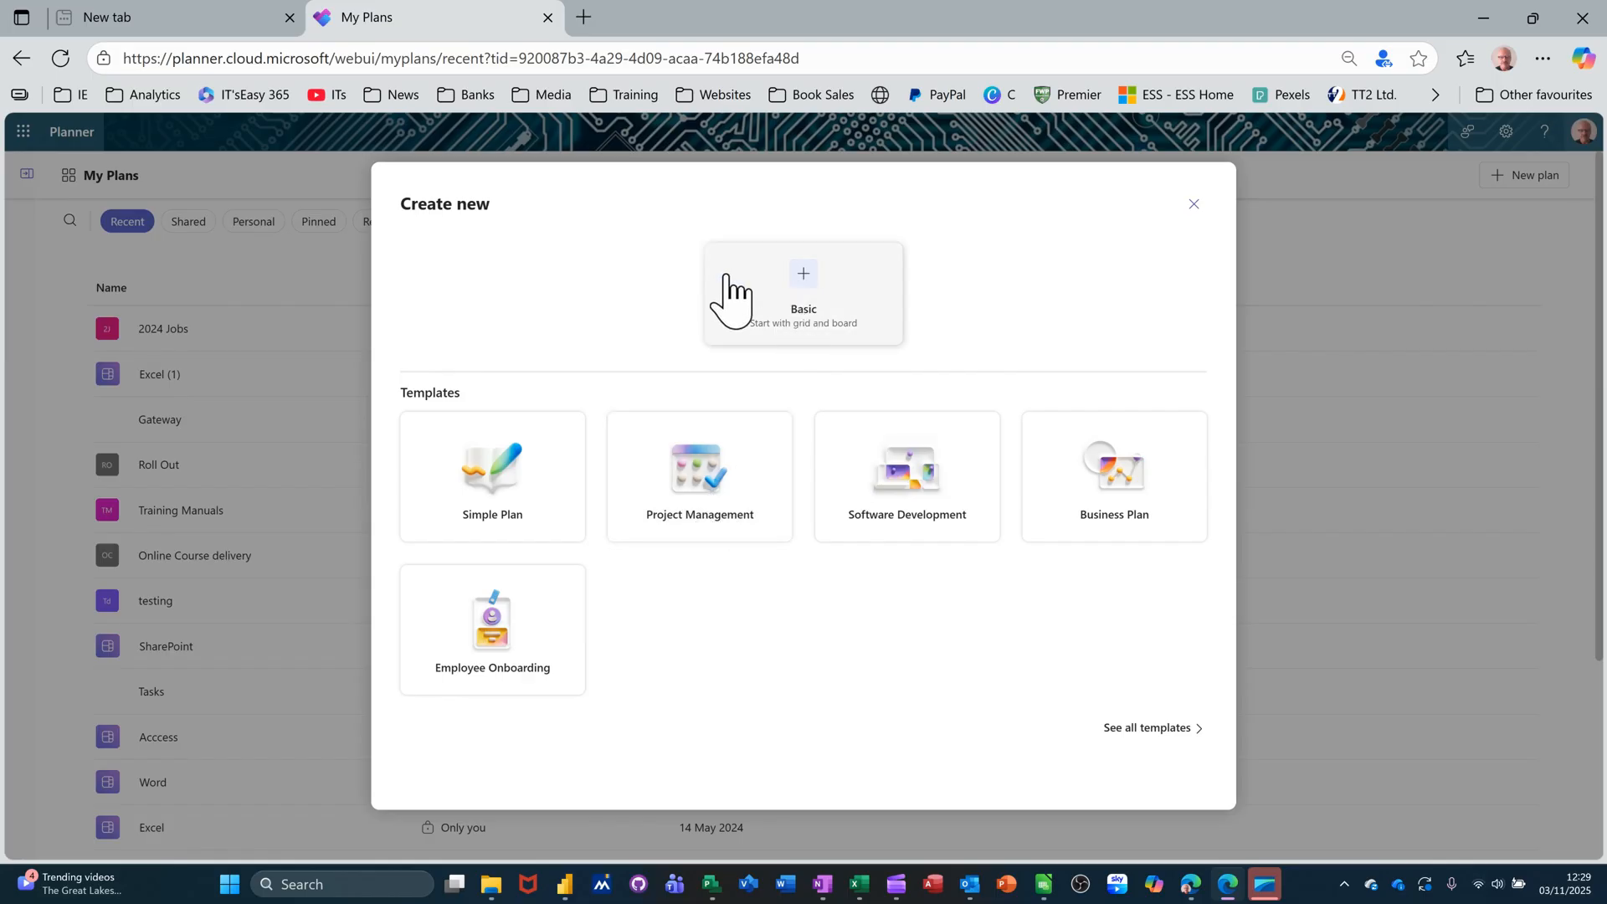
pyautogui.click(818, 302)
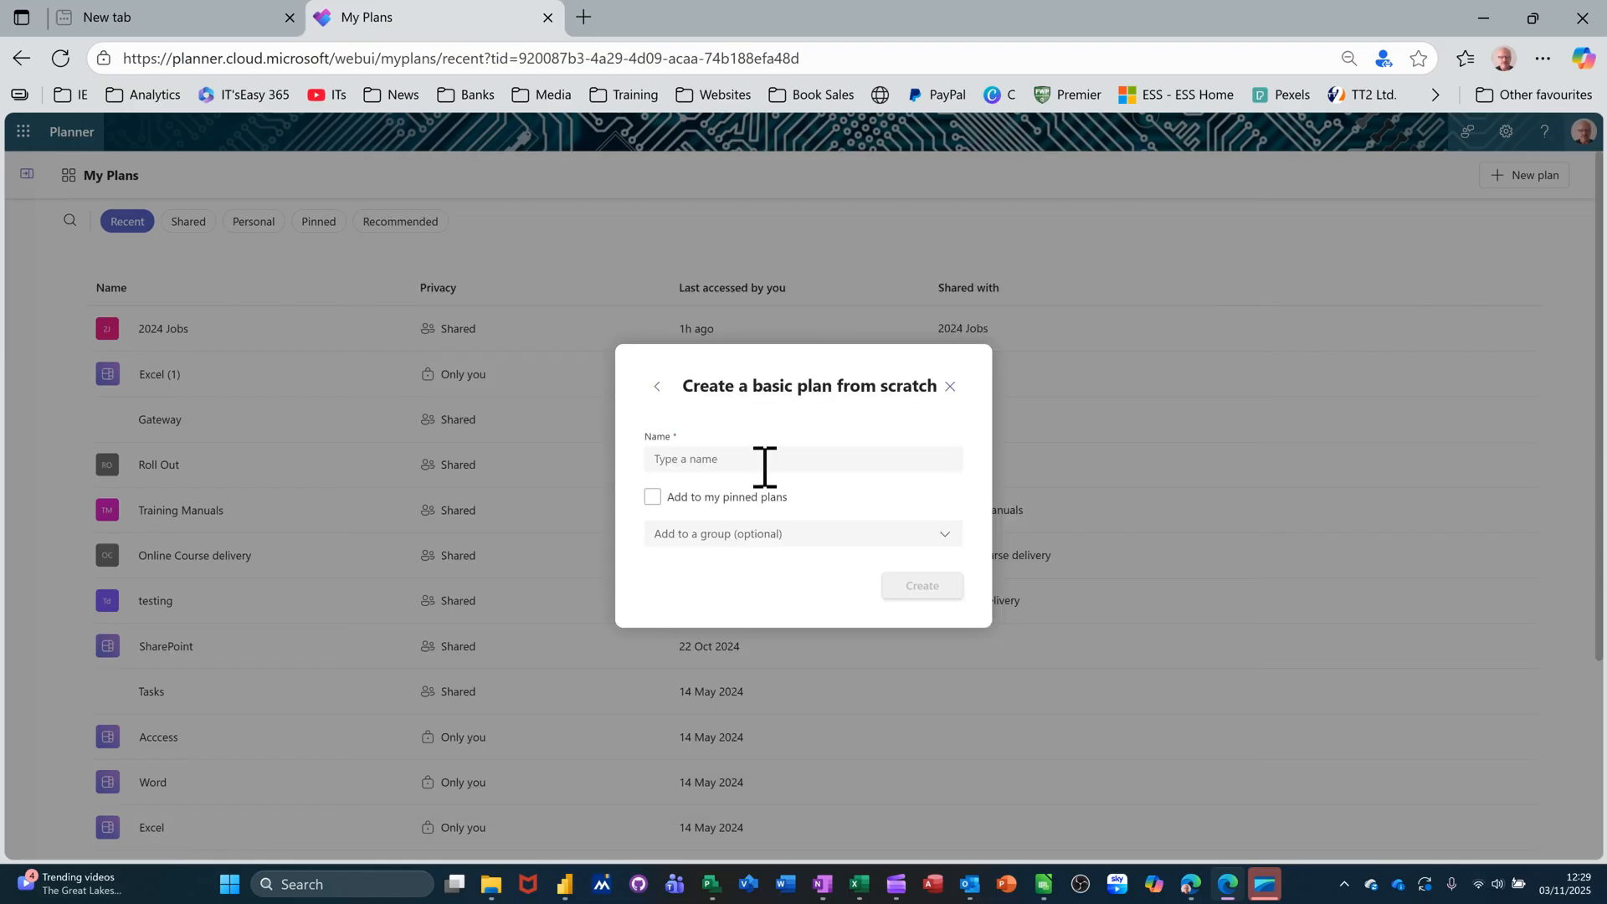
pyautogui.click(737, 469)
pyautogui.write('Project Plan')
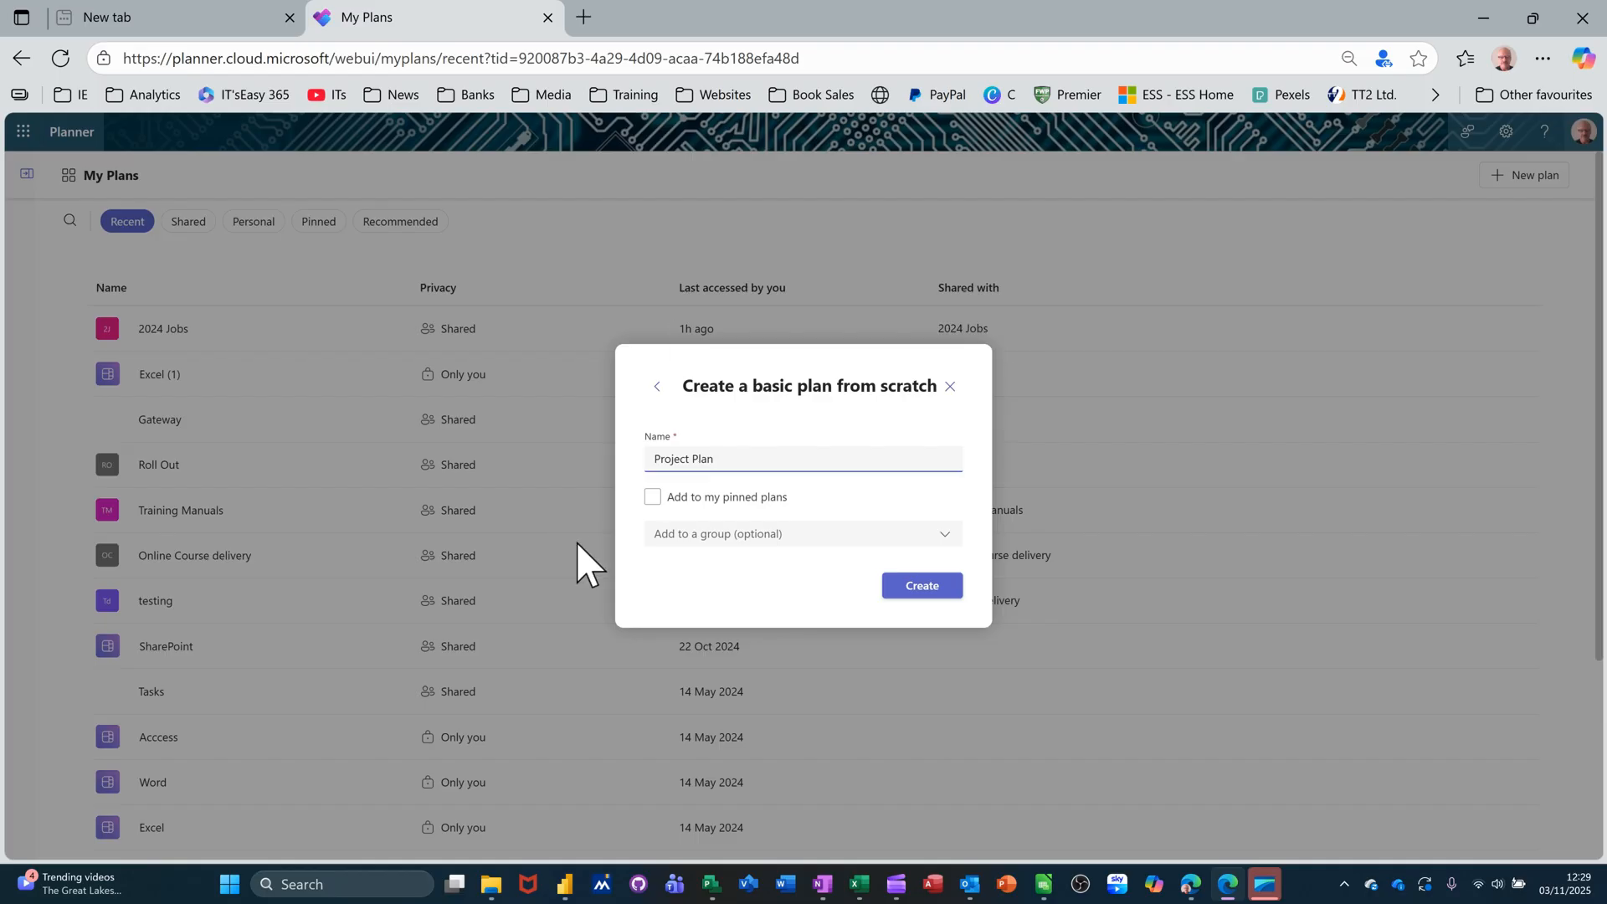
pyautogui.click(653, 499)
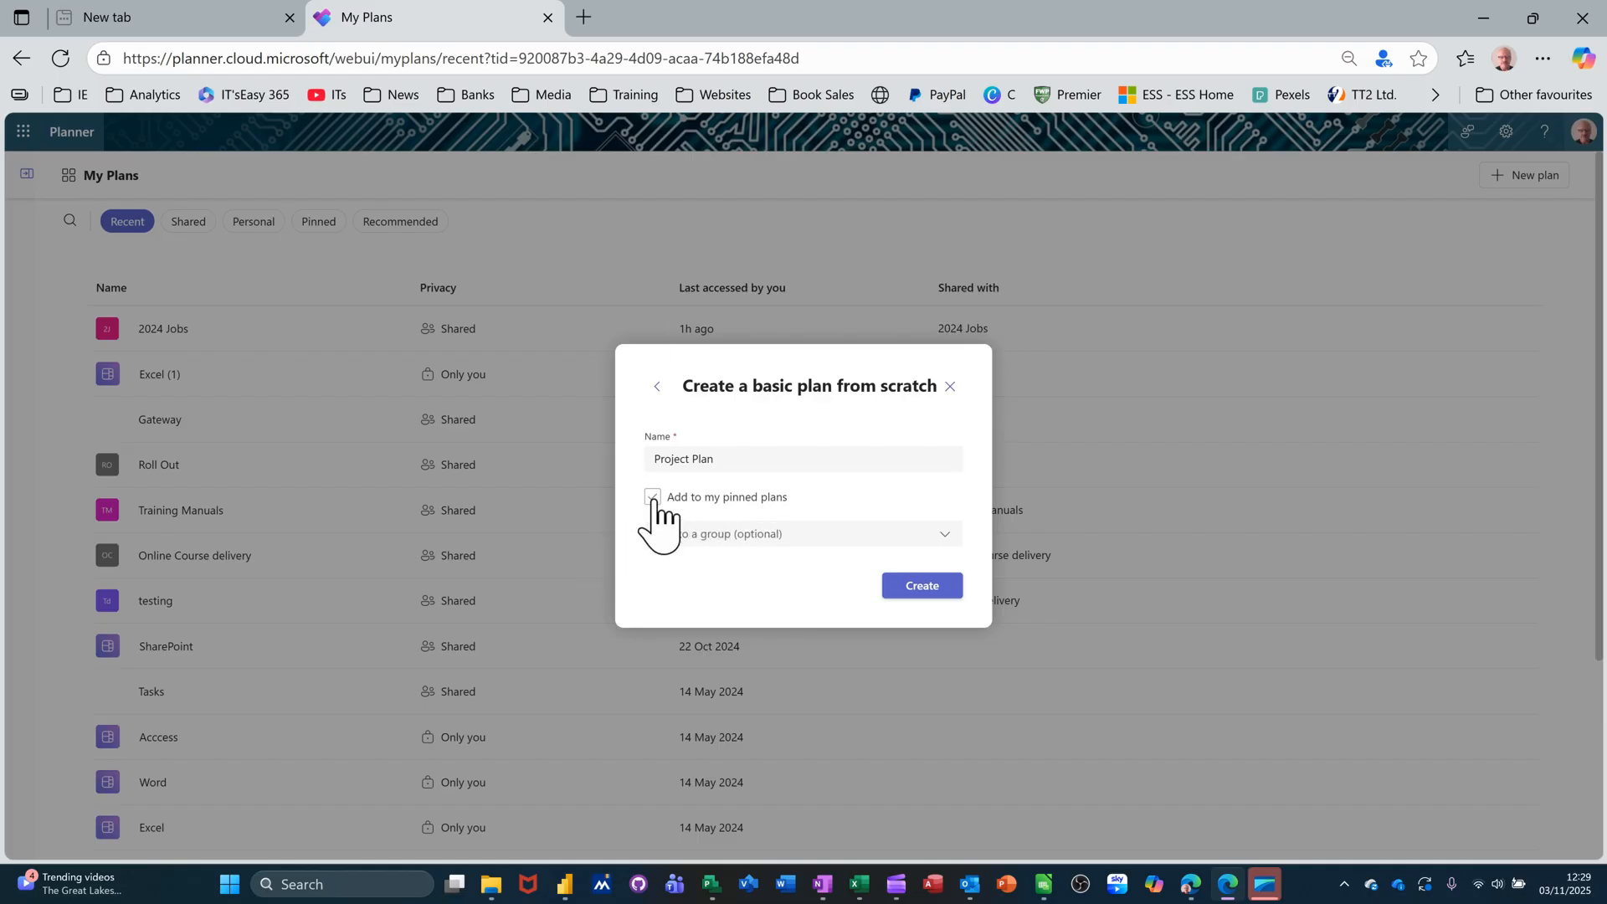
pyautogui.click(654, 499)
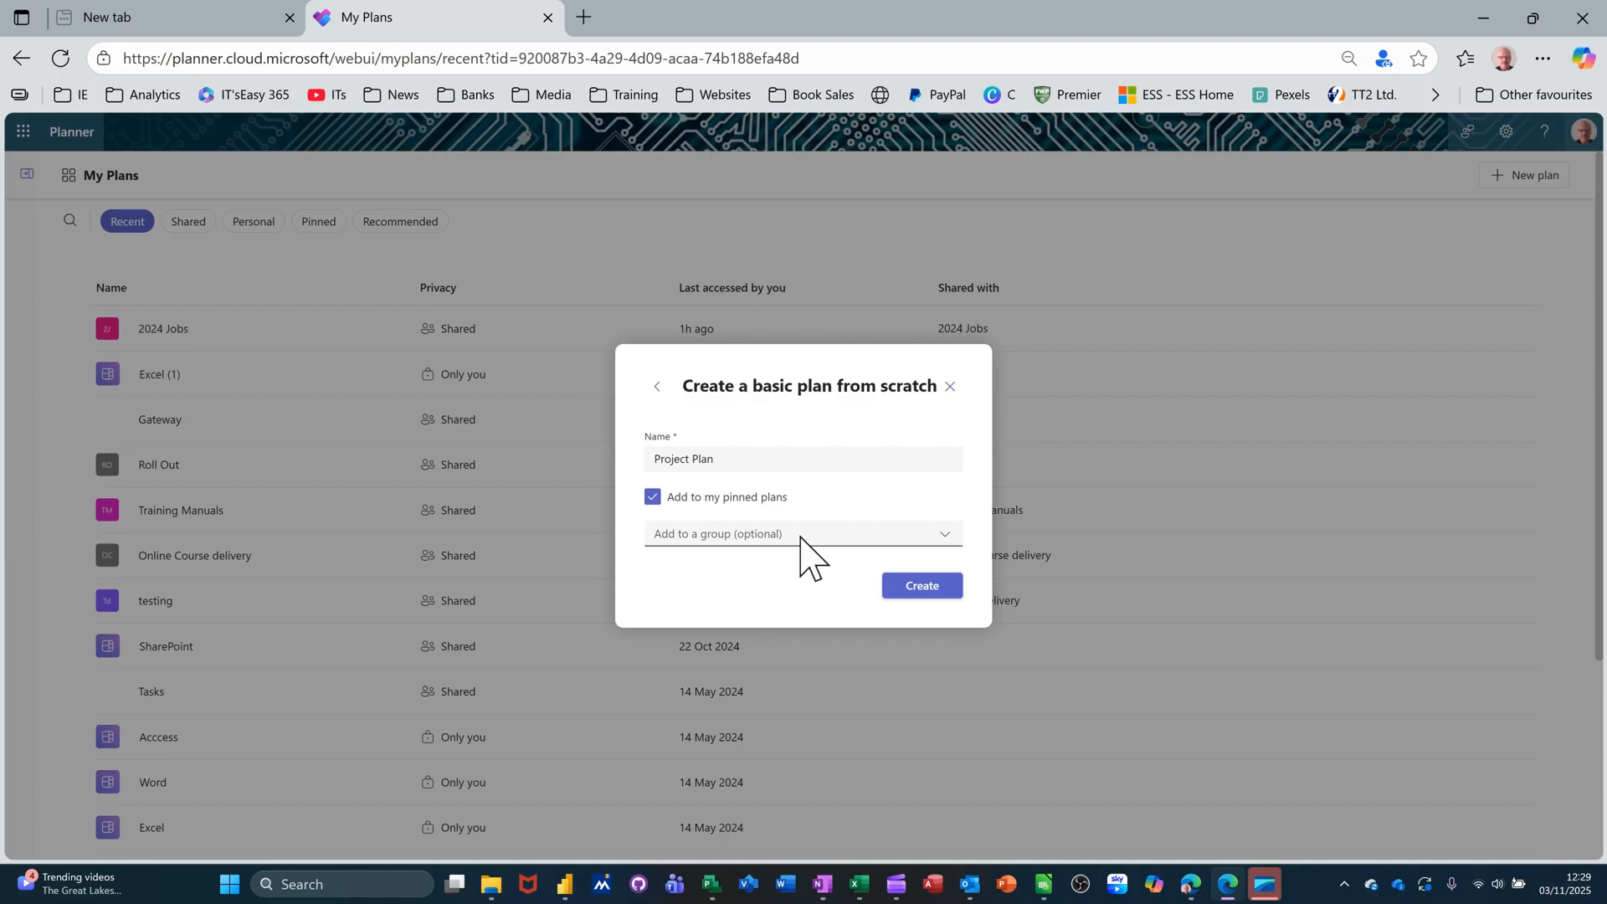
pyautogui.click(911, 593)
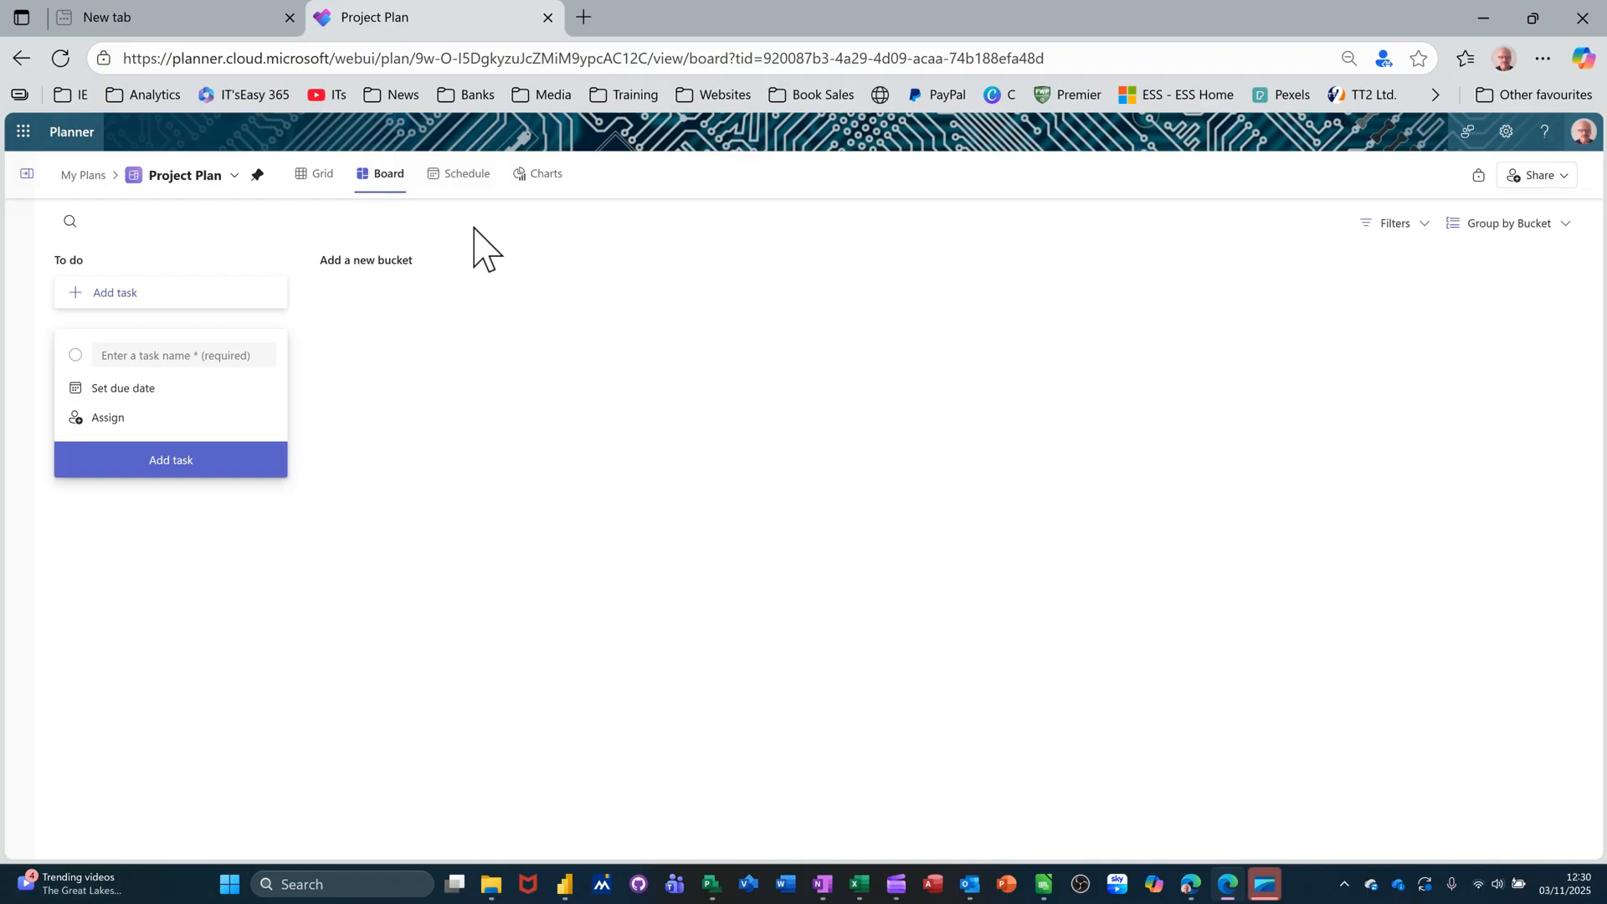
# Step: Look through the plan's Grid, Board, Schedule and Charts views, finishing on the Board view
pyautogui.click(325, 188)
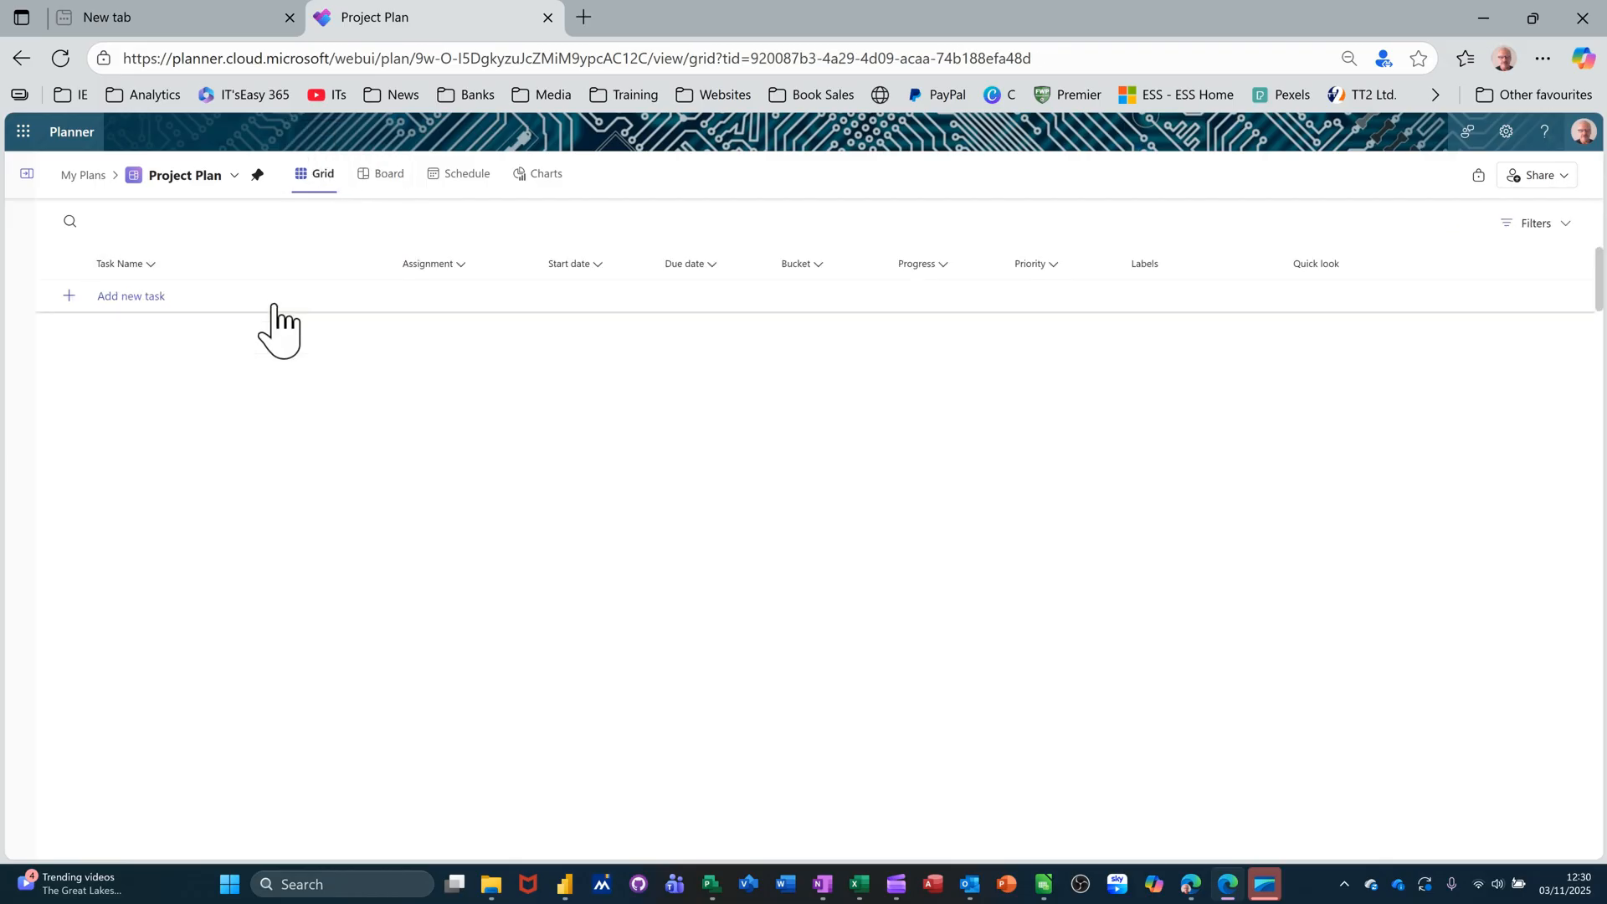
pyautogui.click(378, 177)
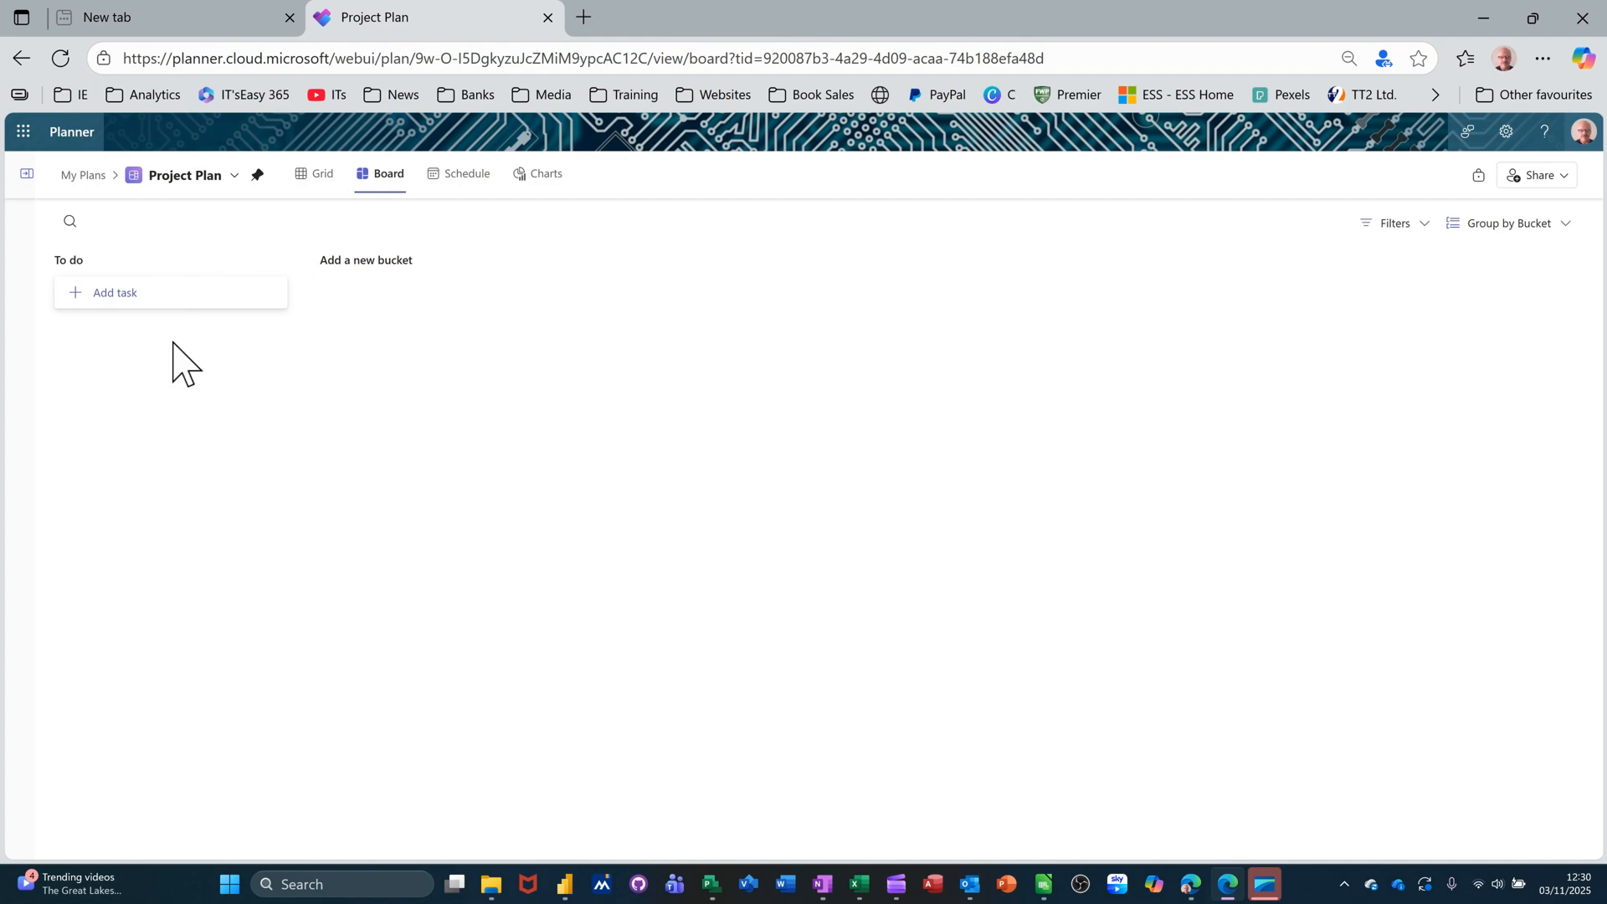
pyautogui.click(457, 176)
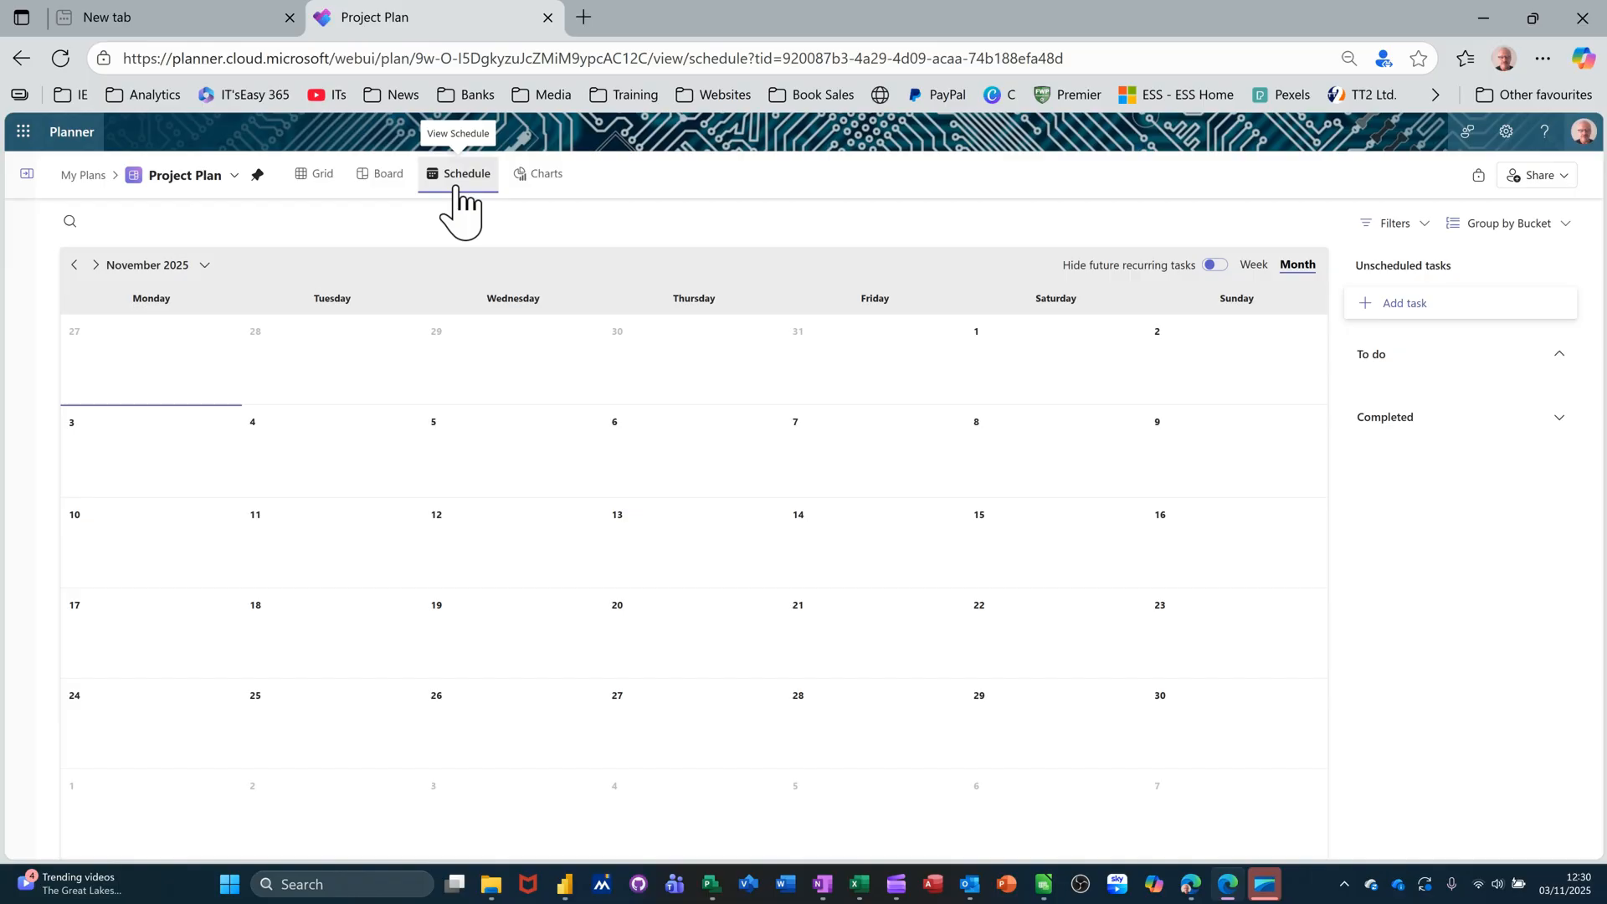
pyautogui.click(537, 185)
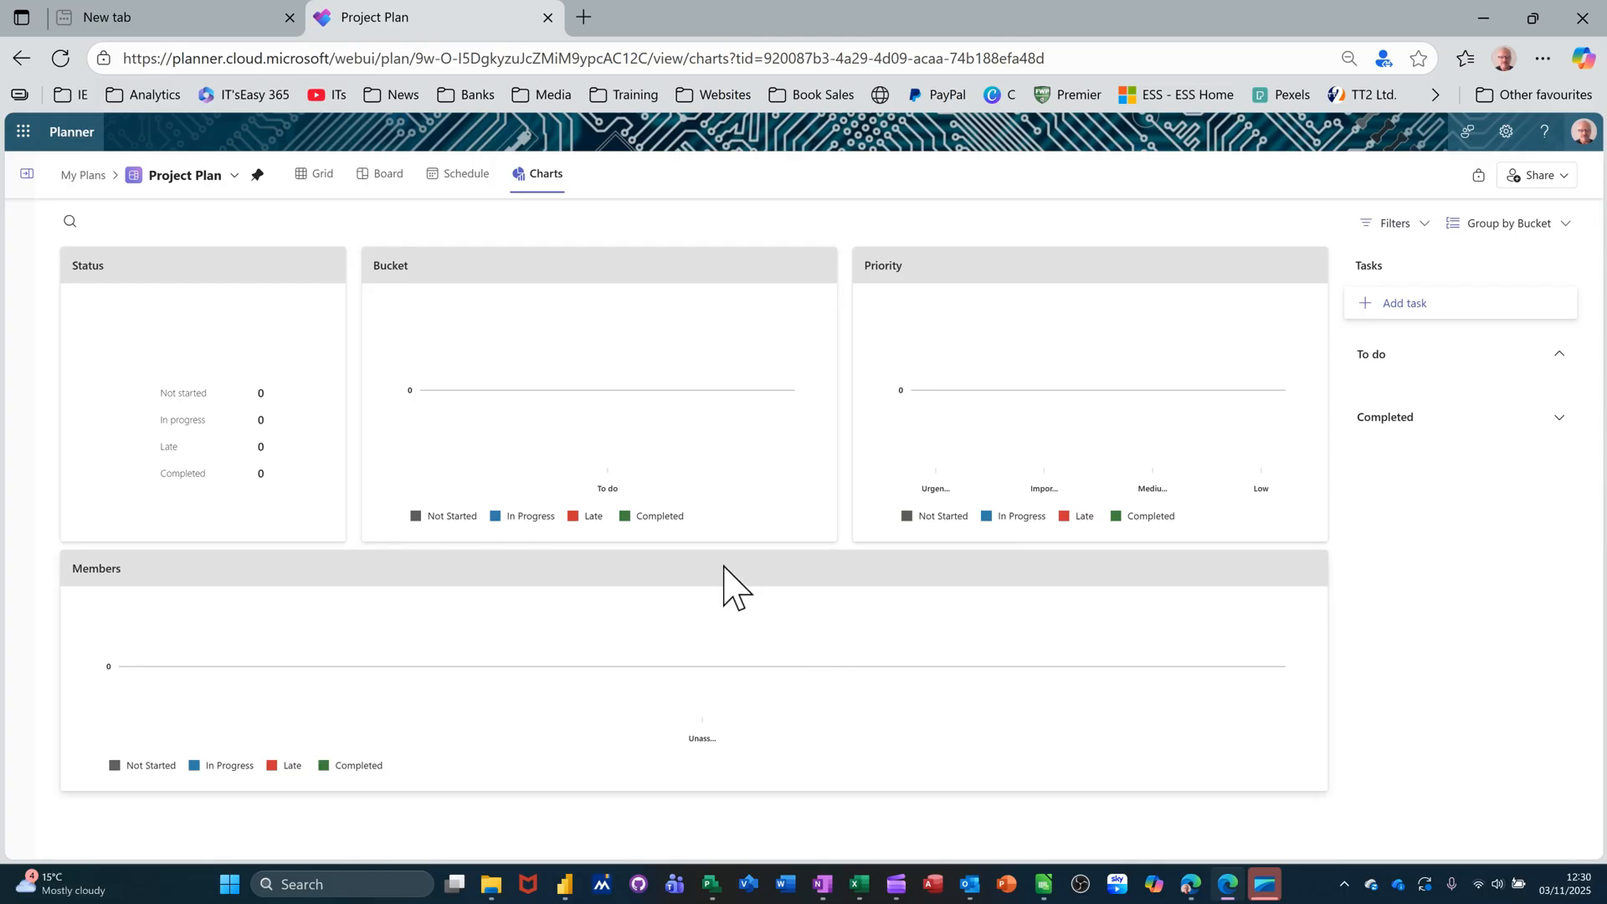
pyautogui.click(378, 174)
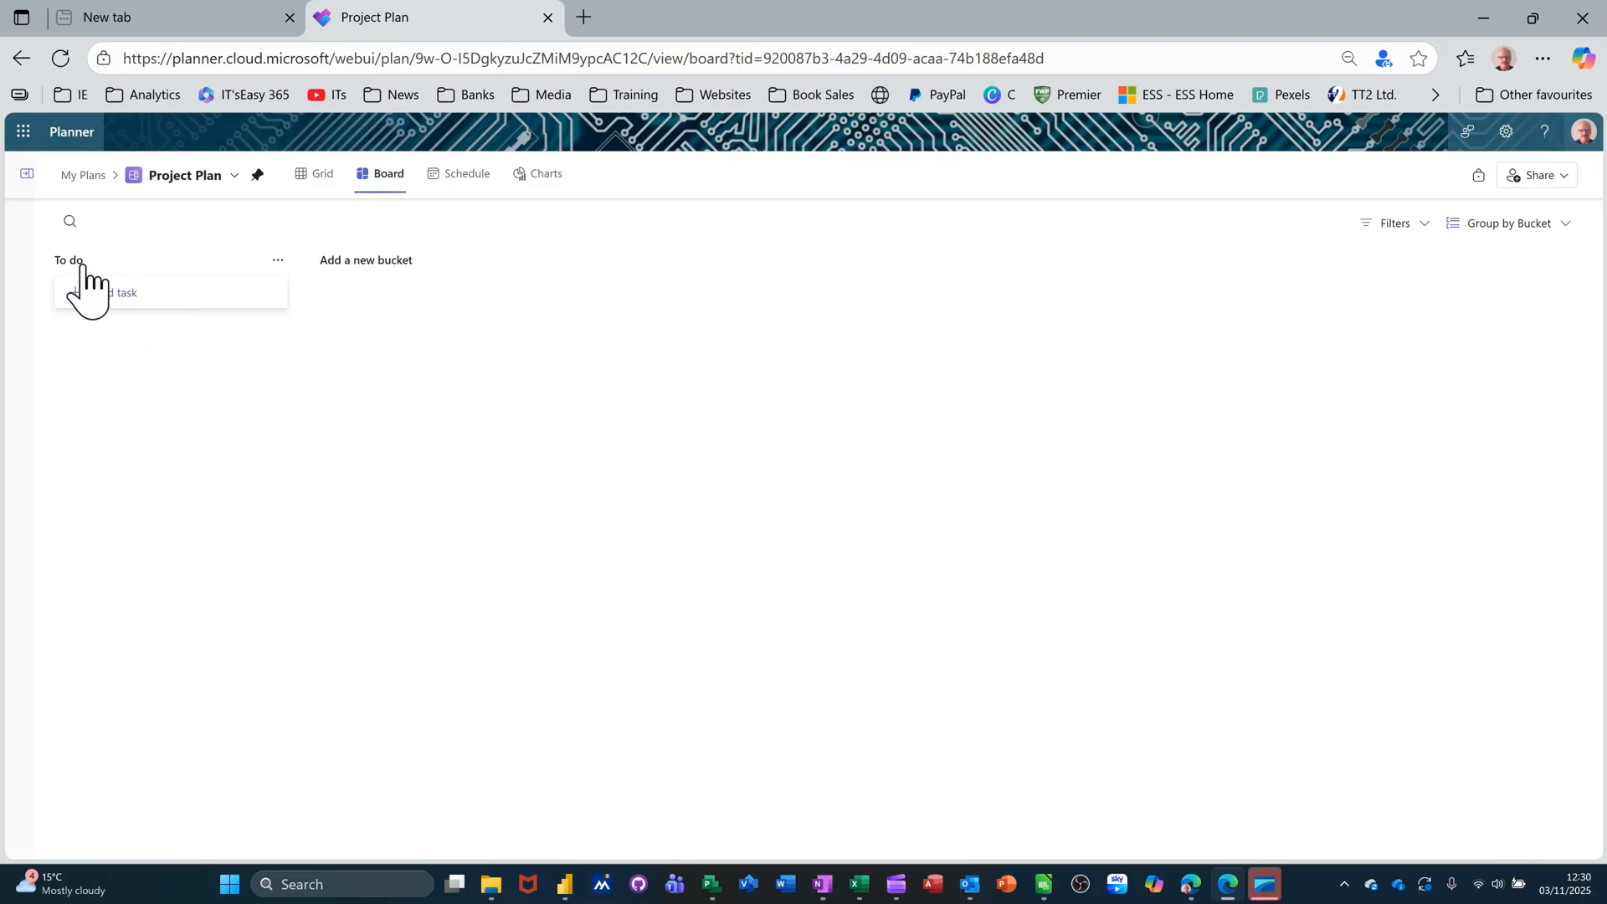
pyautogui.click(278, 261)
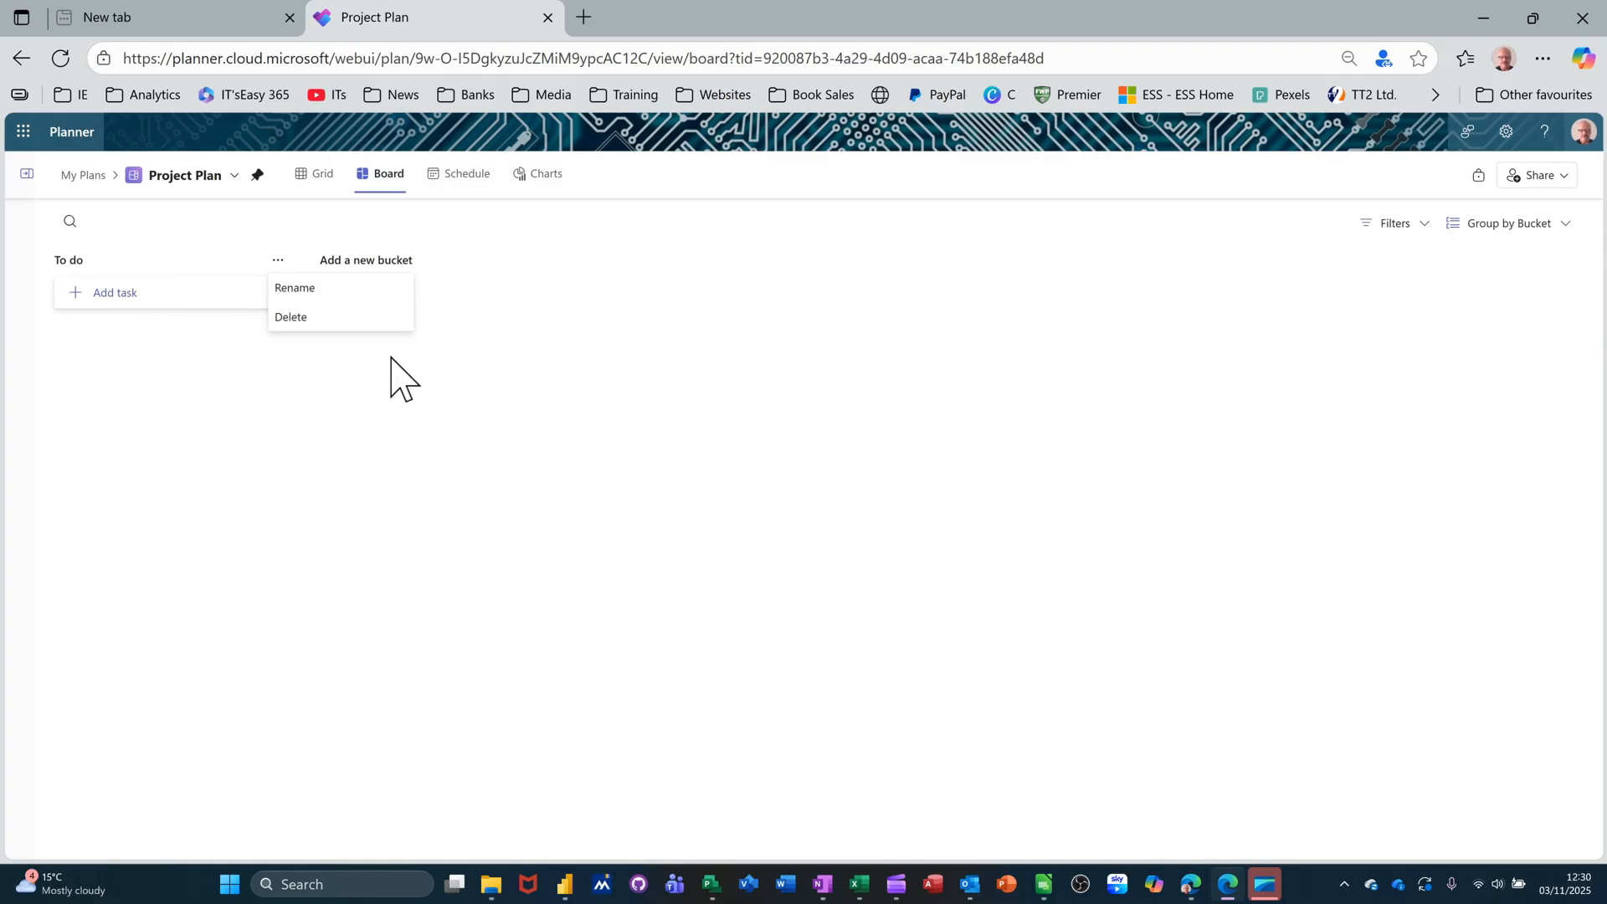
pyautogui.click(148, 333)
# Step: Add three buckets after To do, named "Fisrt Line", "Second Line" and "Replace"
pyautogui.click(352, 266)
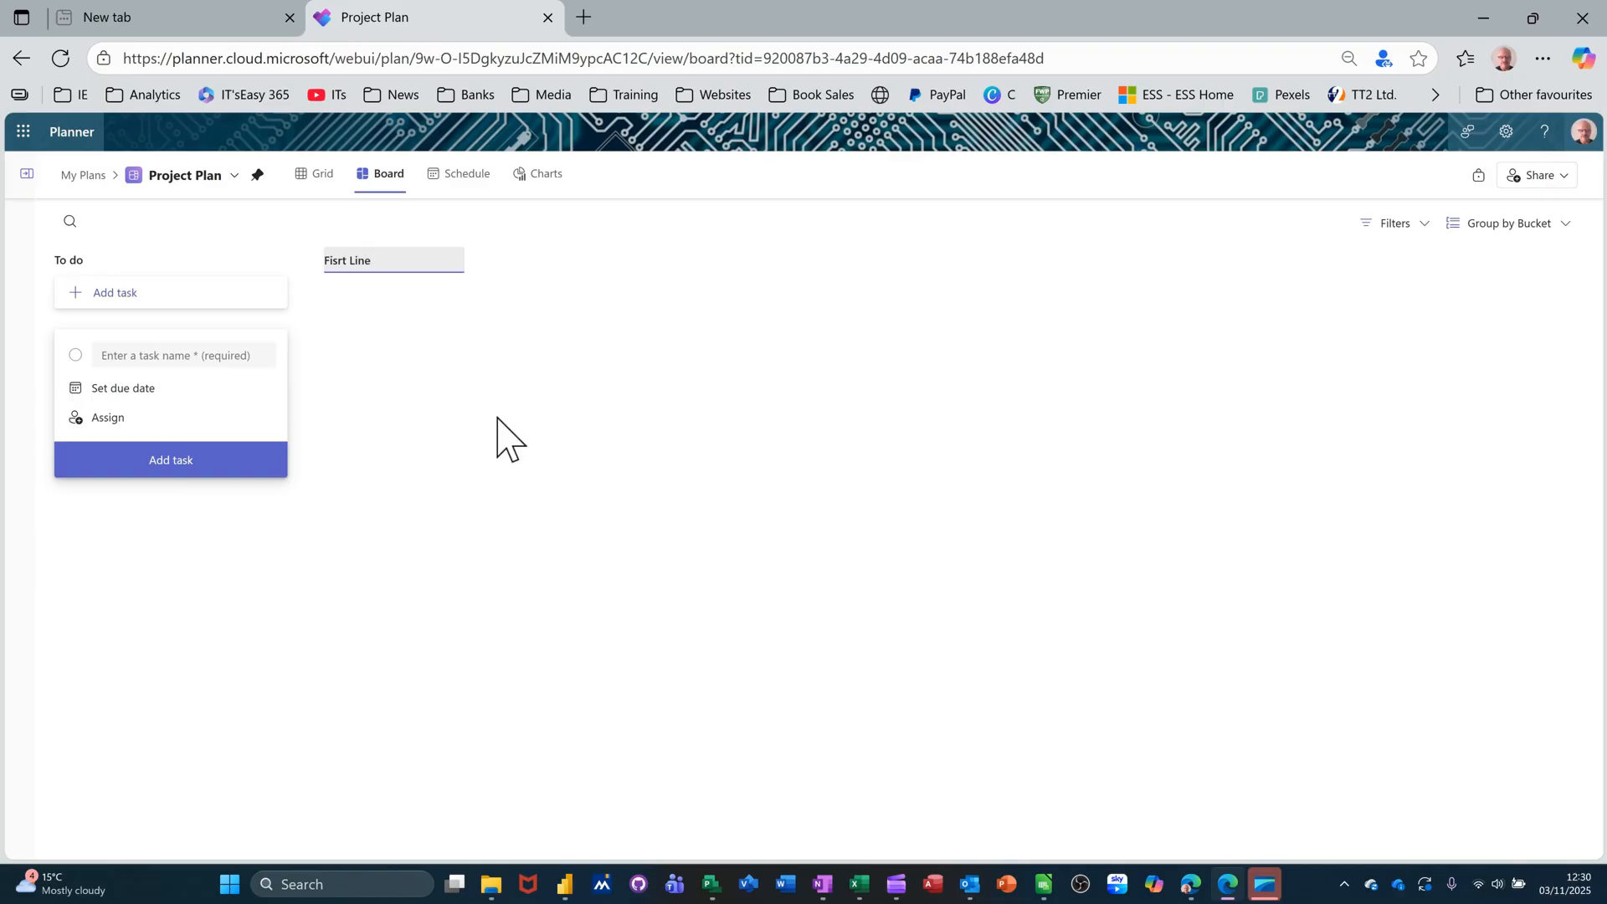
pyautogui.press('Return')
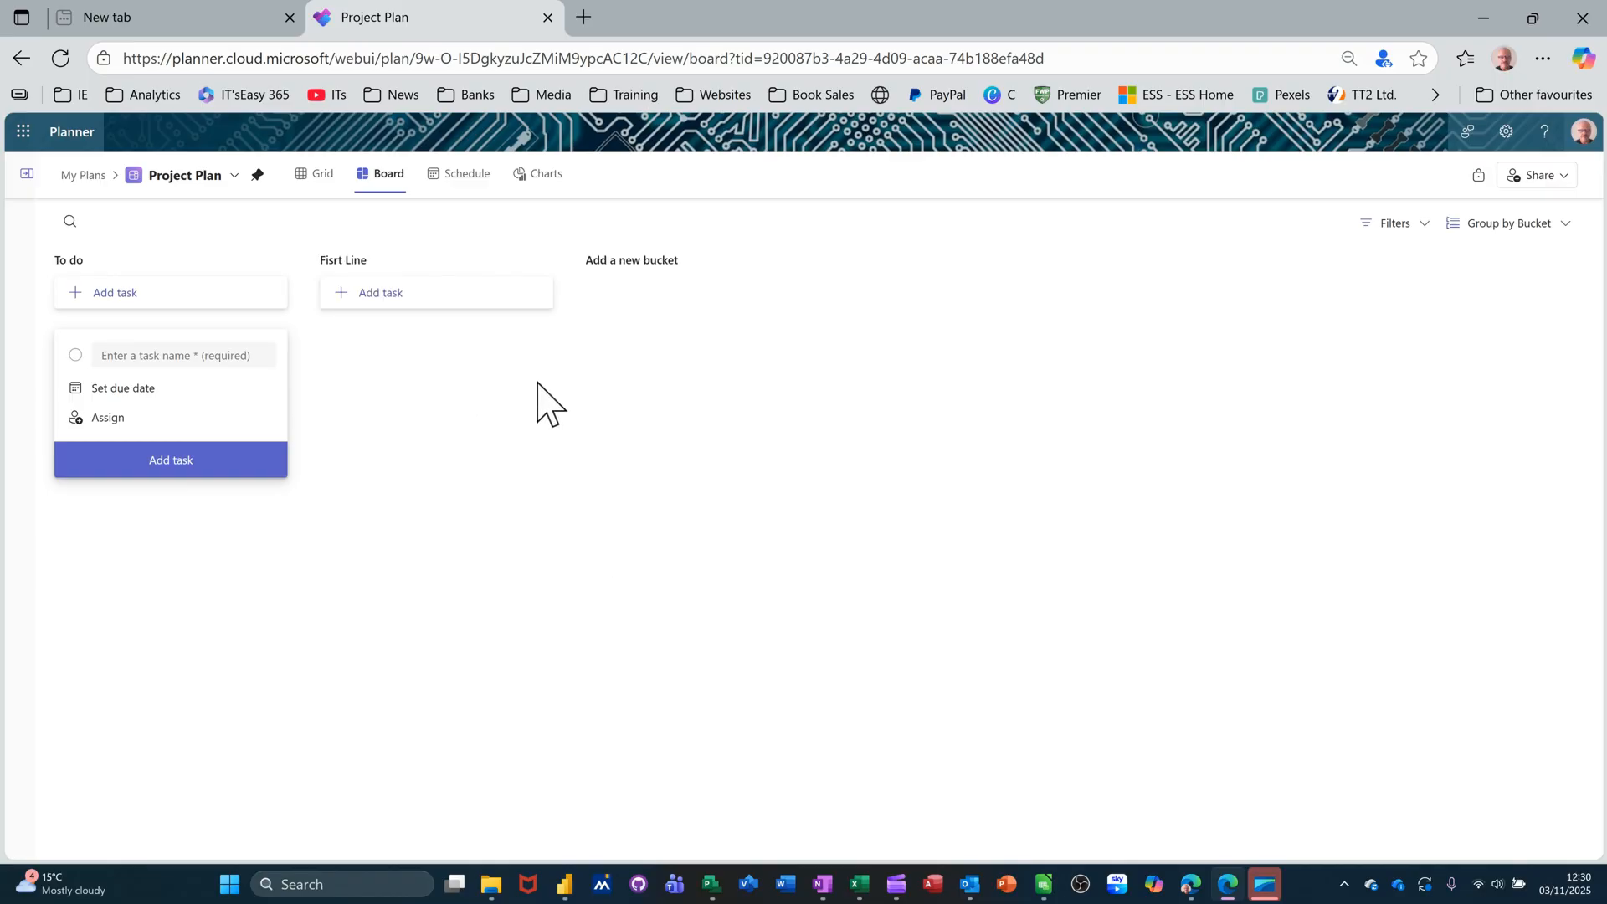
pyautogui.click(622, 259)
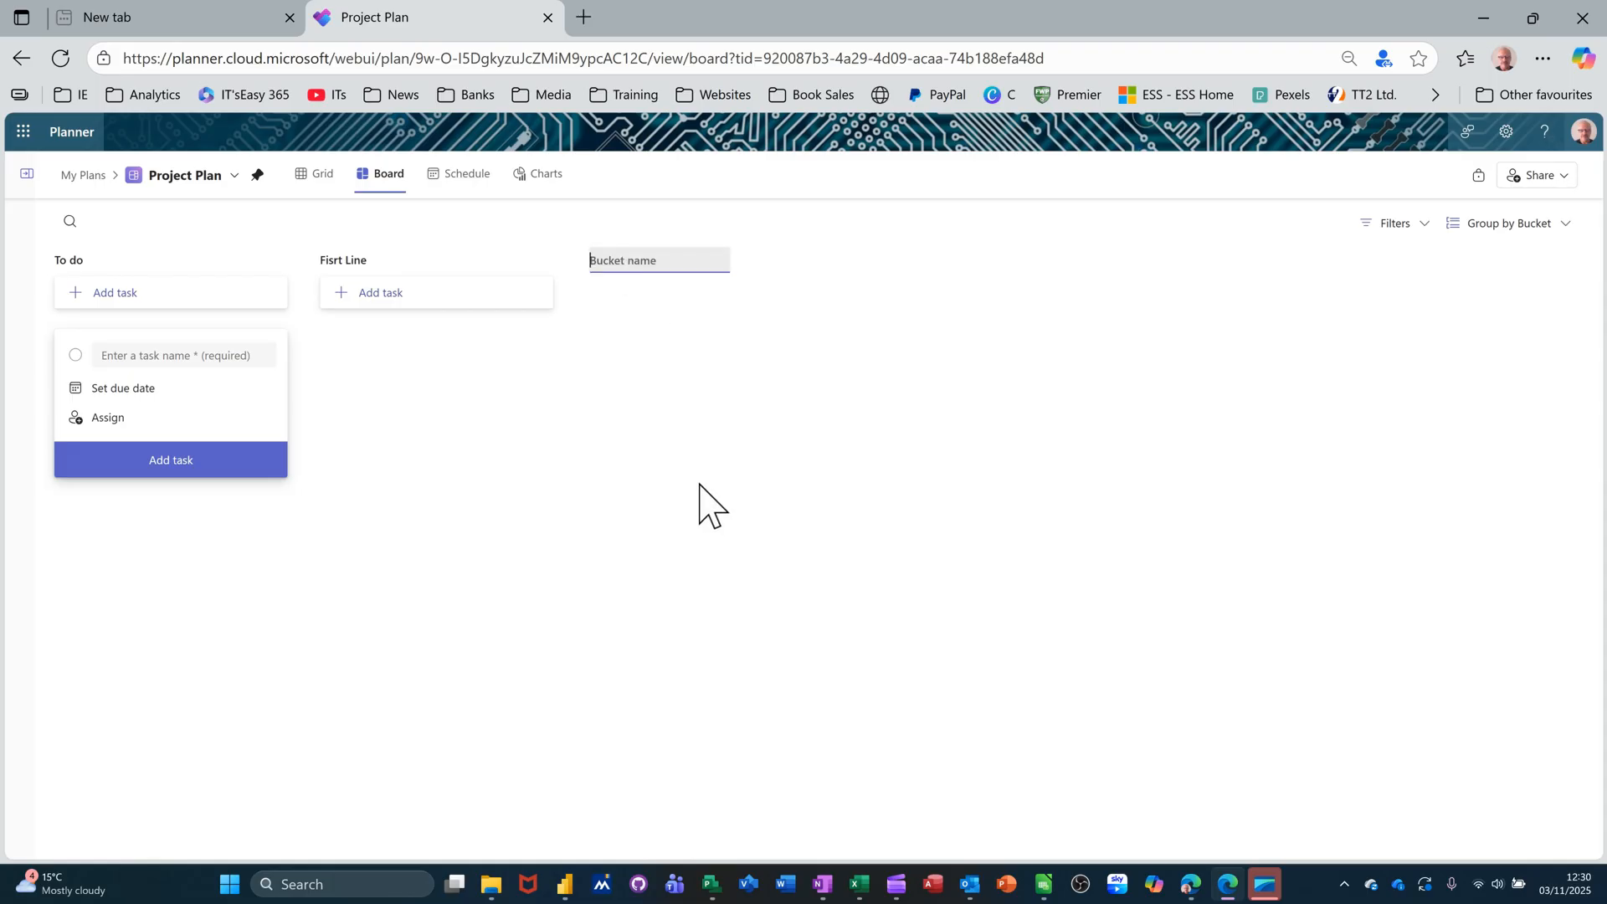
pyautogui.write('Second Line')
pyautogui.press('Return')
pyautogui.click(864, 266)
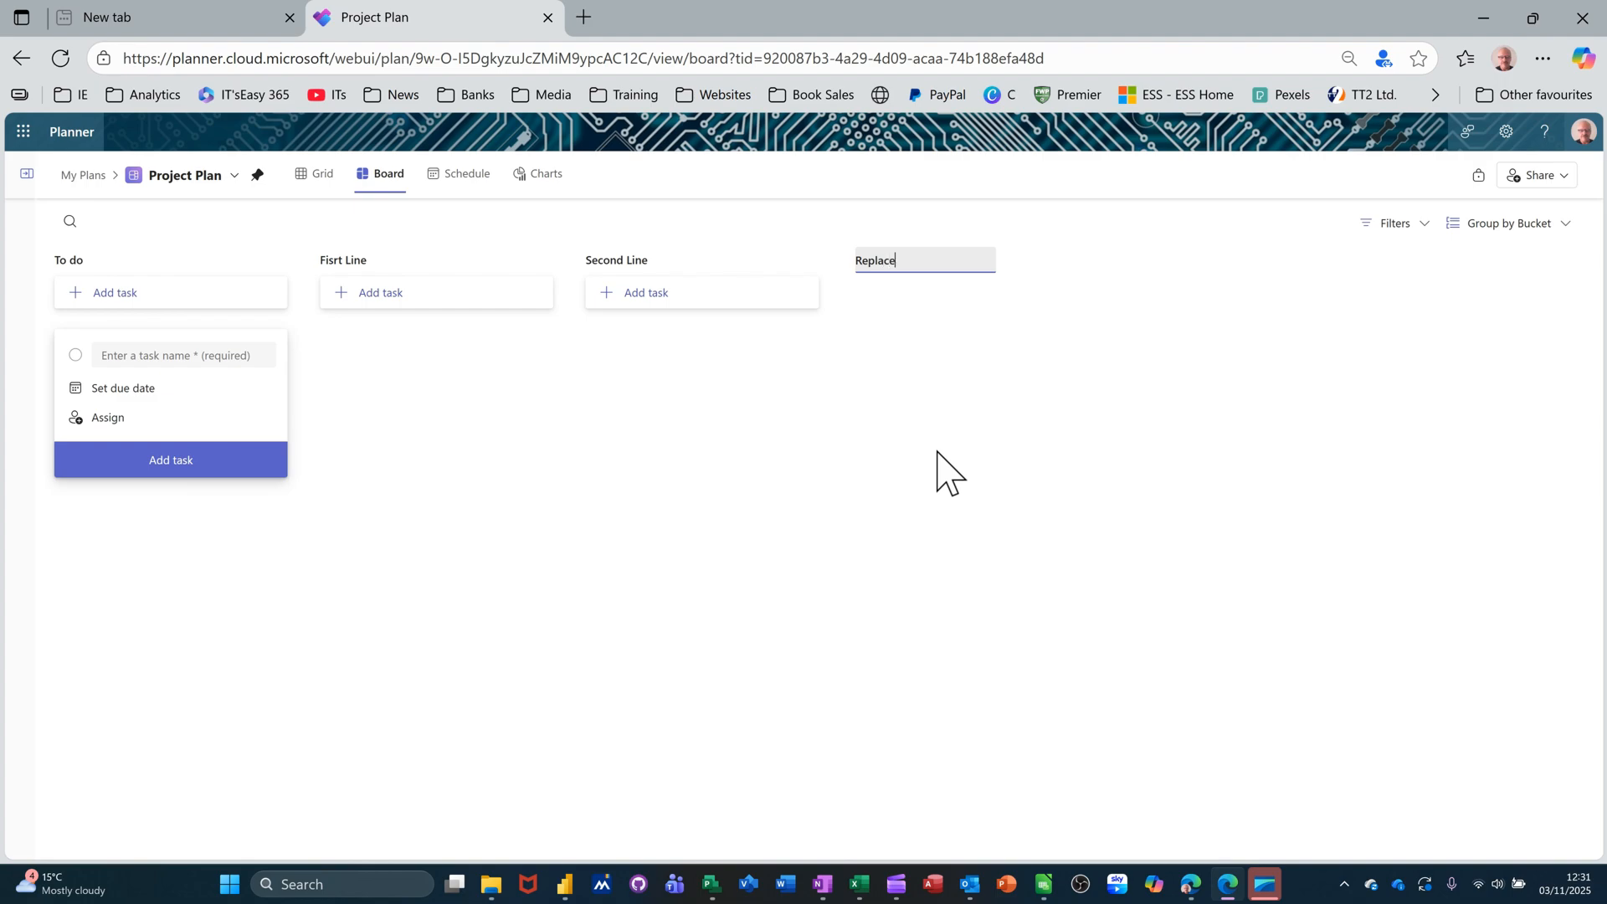
pyautogui.press('Return')
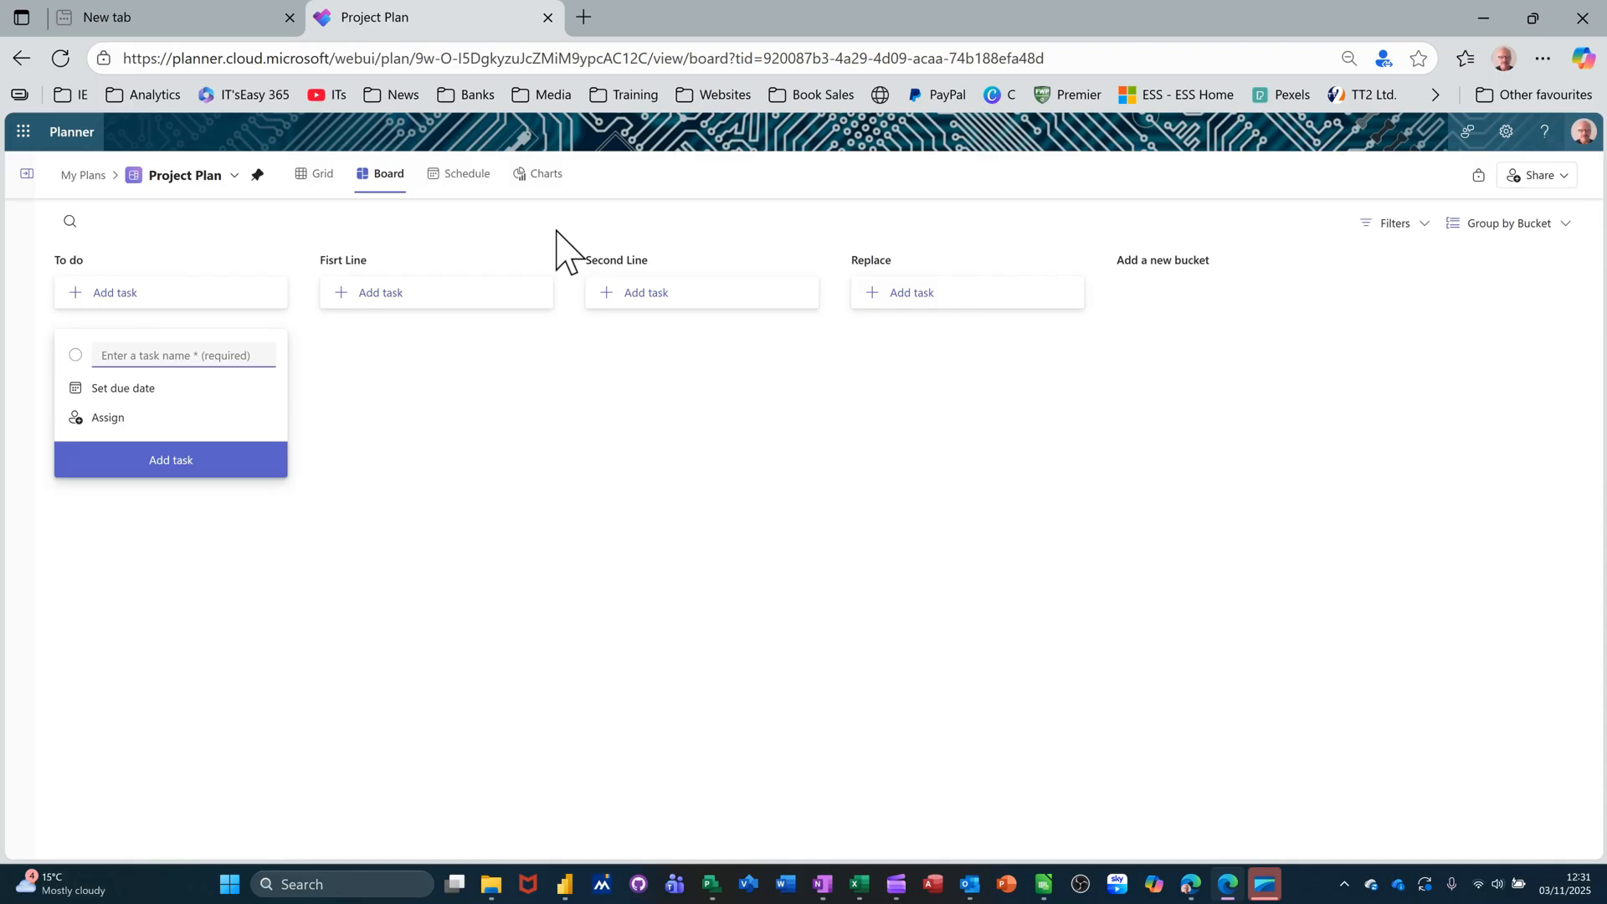
# Step: Add a task named "Cracked screen" to the To do bucket and close the new-task form
pyautogui.write('Cracked screen')
pyautogui.press('Return')
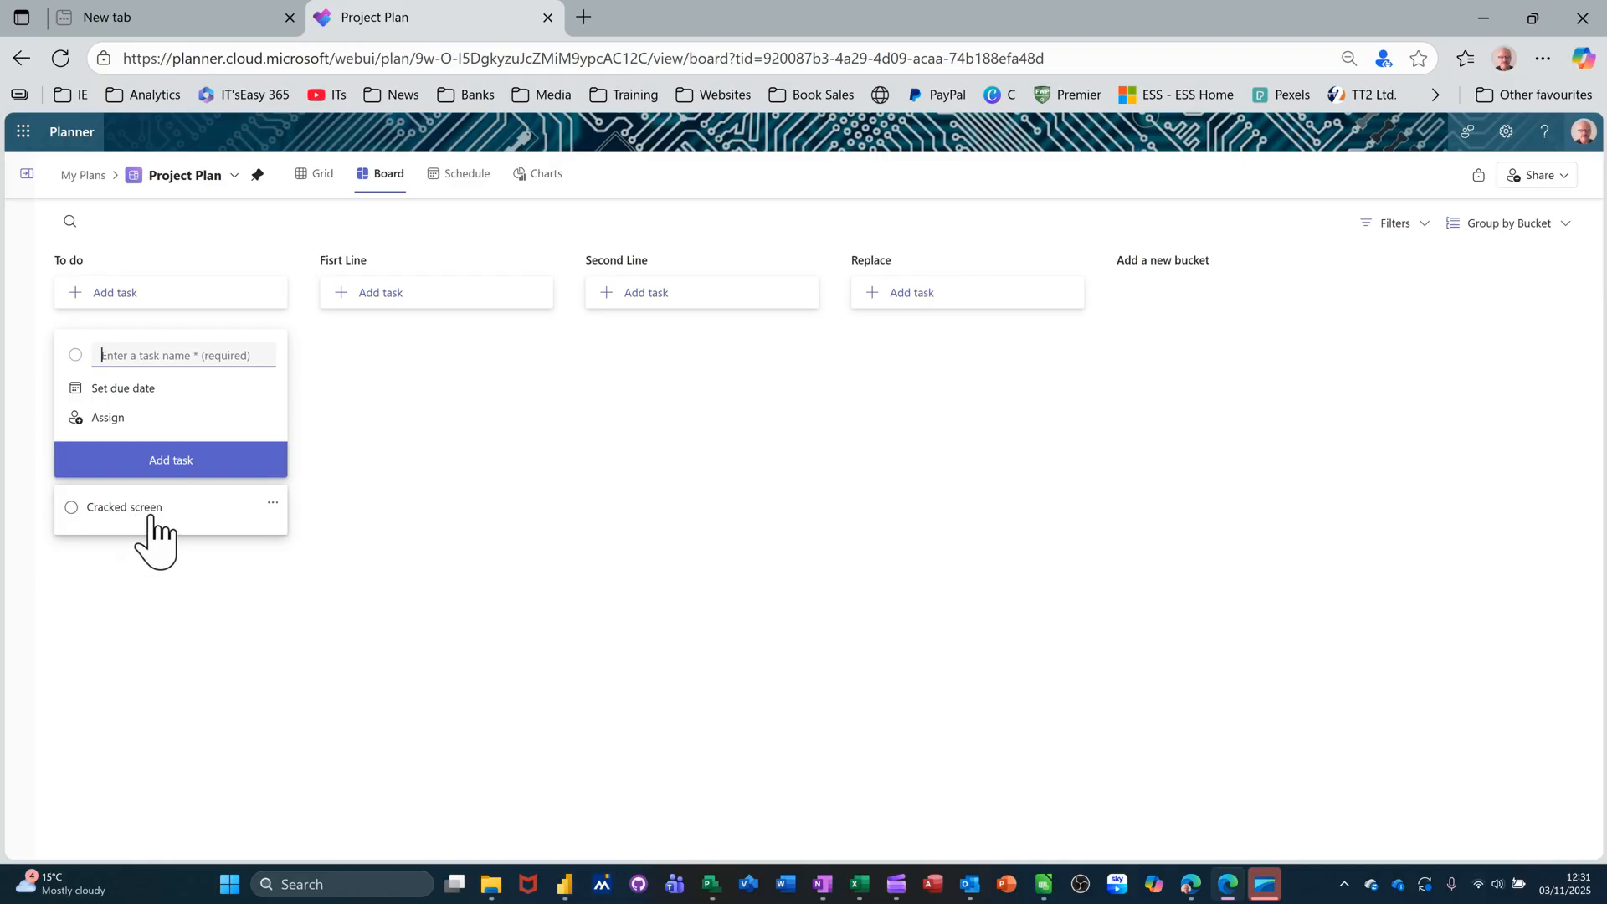
pyautogui.press('Escape')
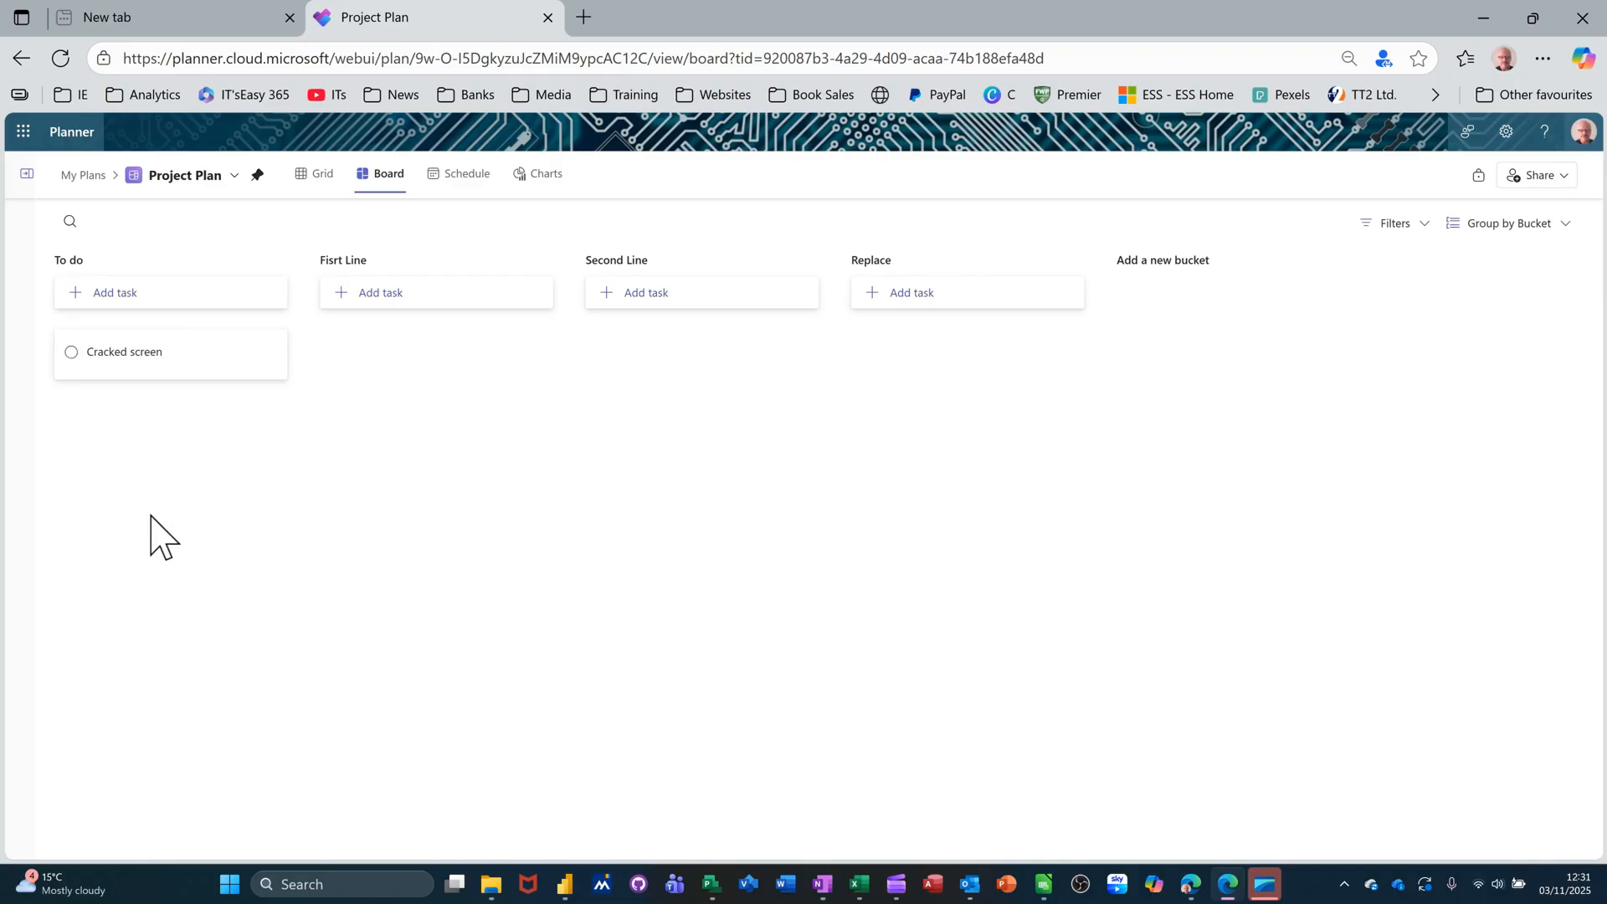
# Step: Open the Cracked screen task's details and assign the task to the suggested person
pyautogui.click(126, 353)
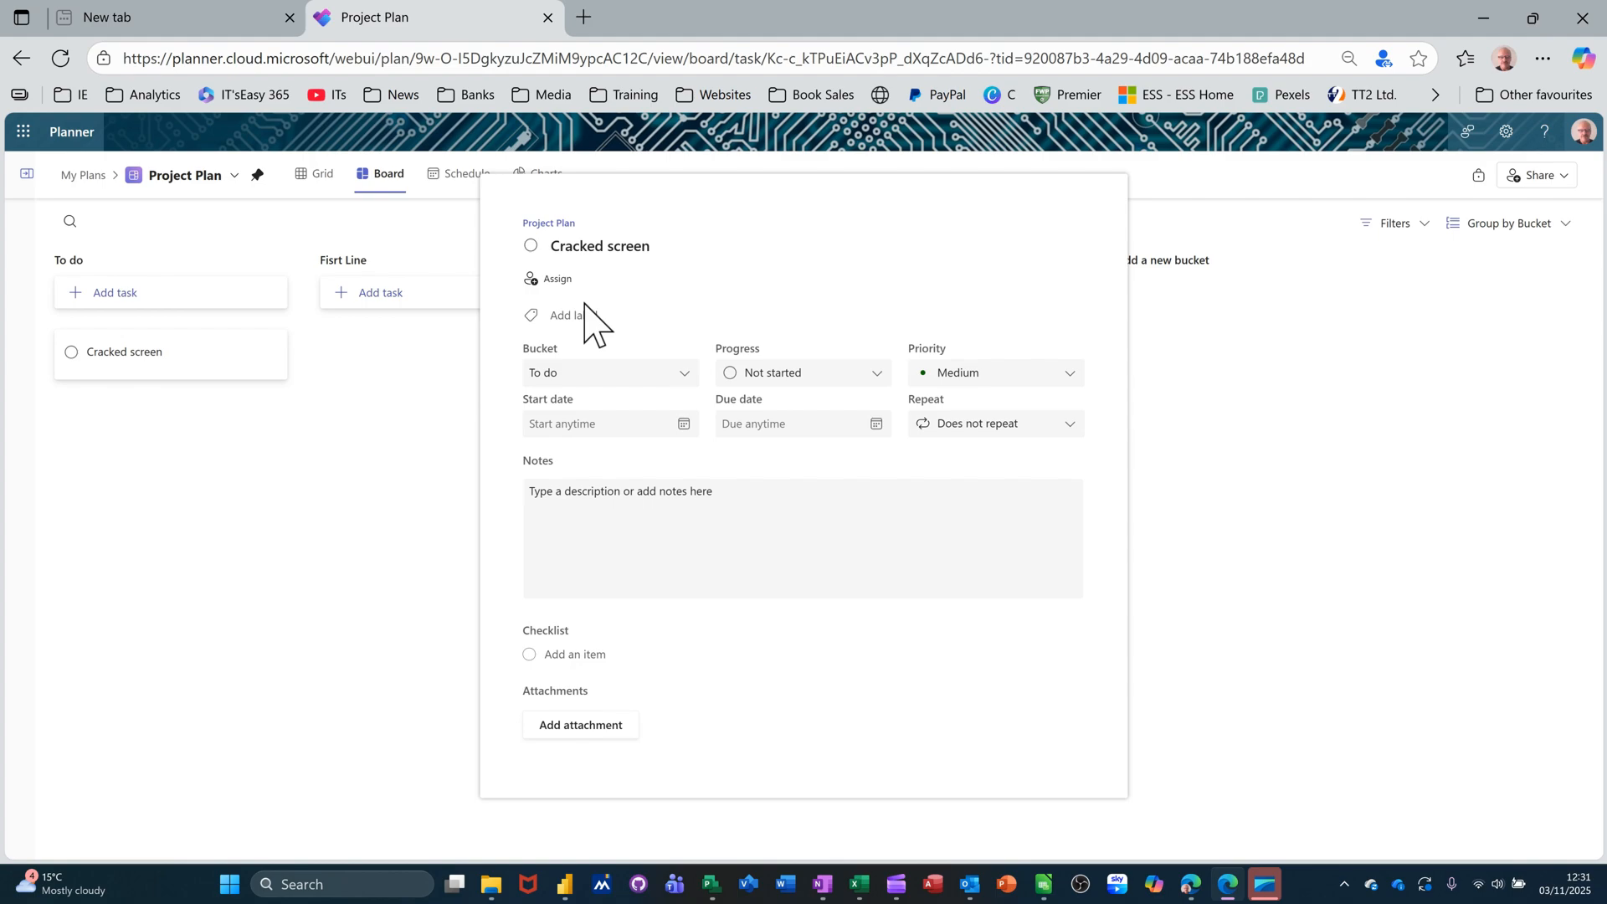
pyautogui.click(557, 279)
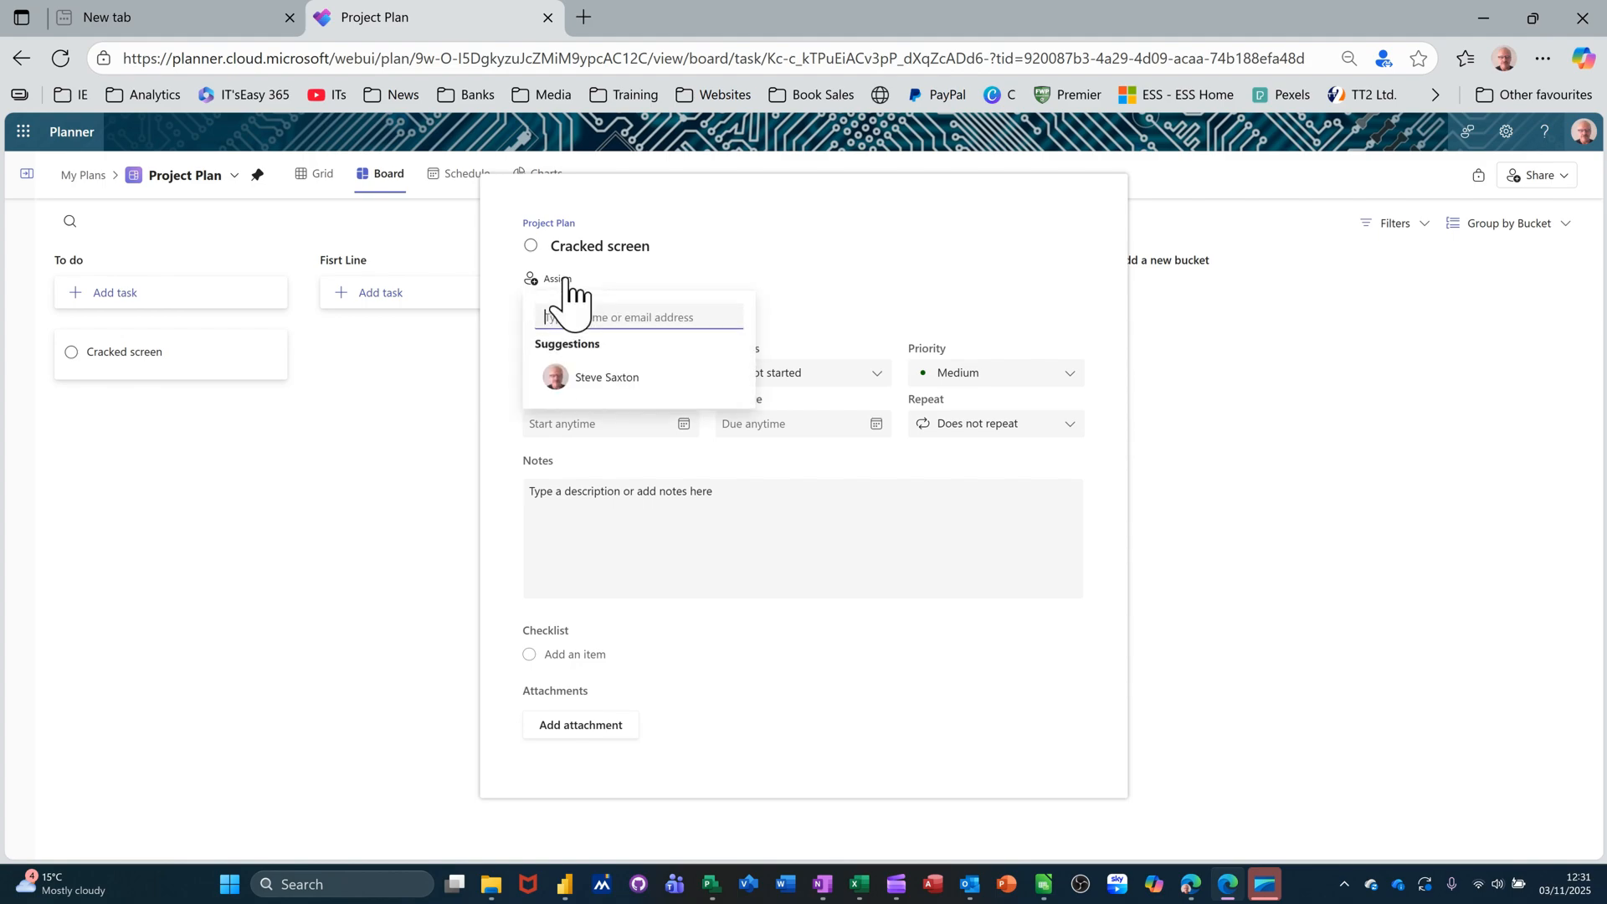
pyautogui.click(601, 378)
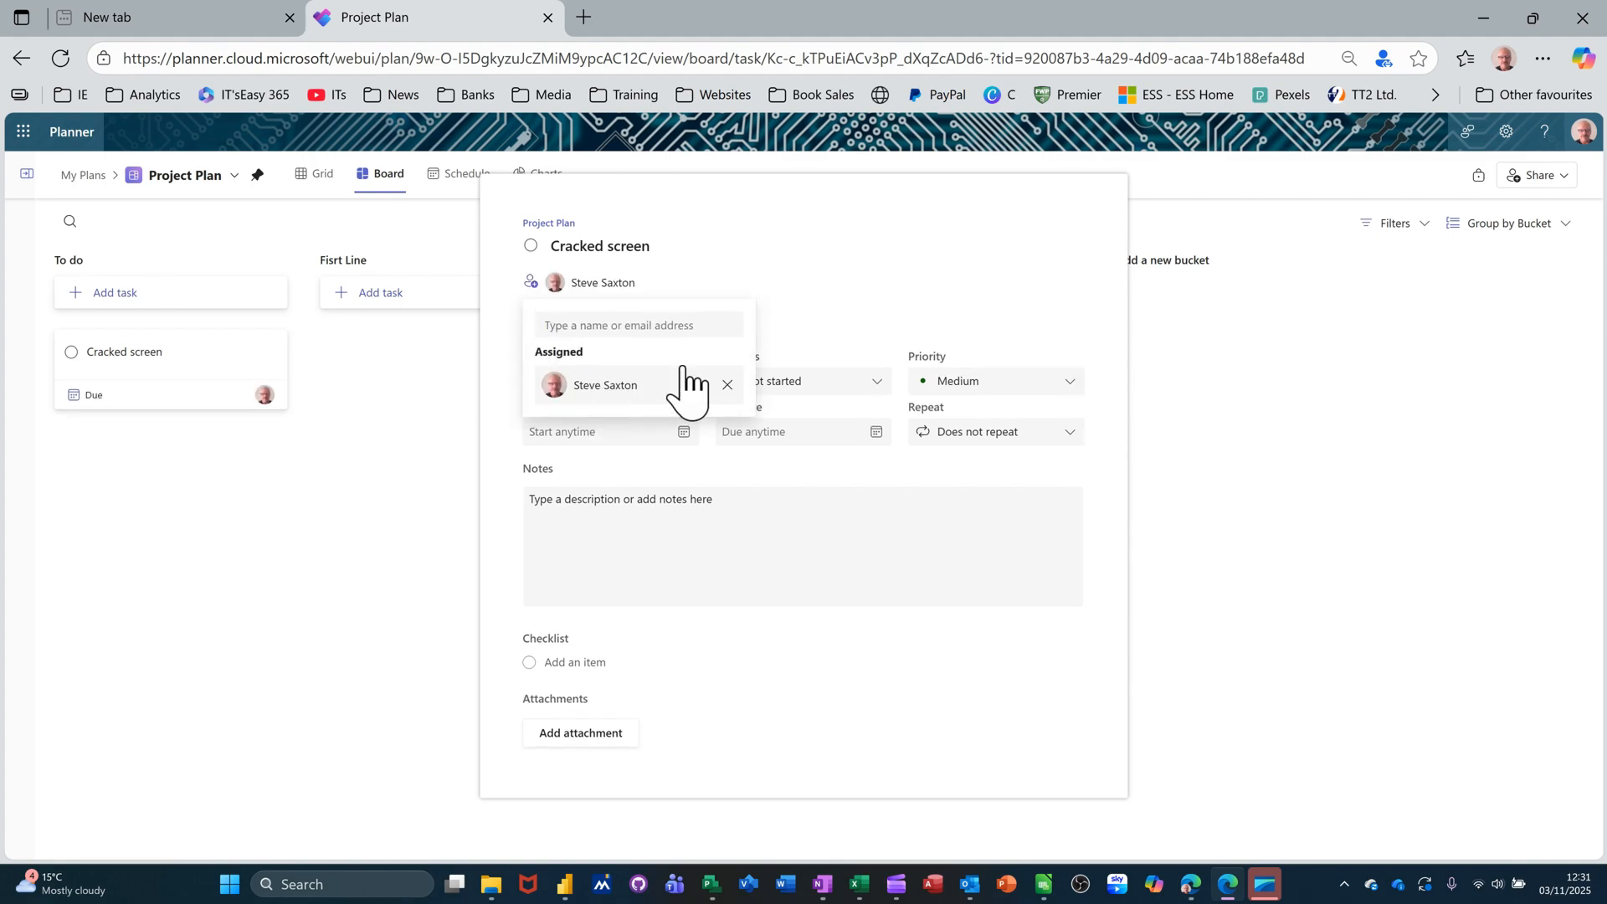
# Step: Rename the Pink label to "Hardware" and apply it to the Cracked screen task
pyautogui.click(809, 320)
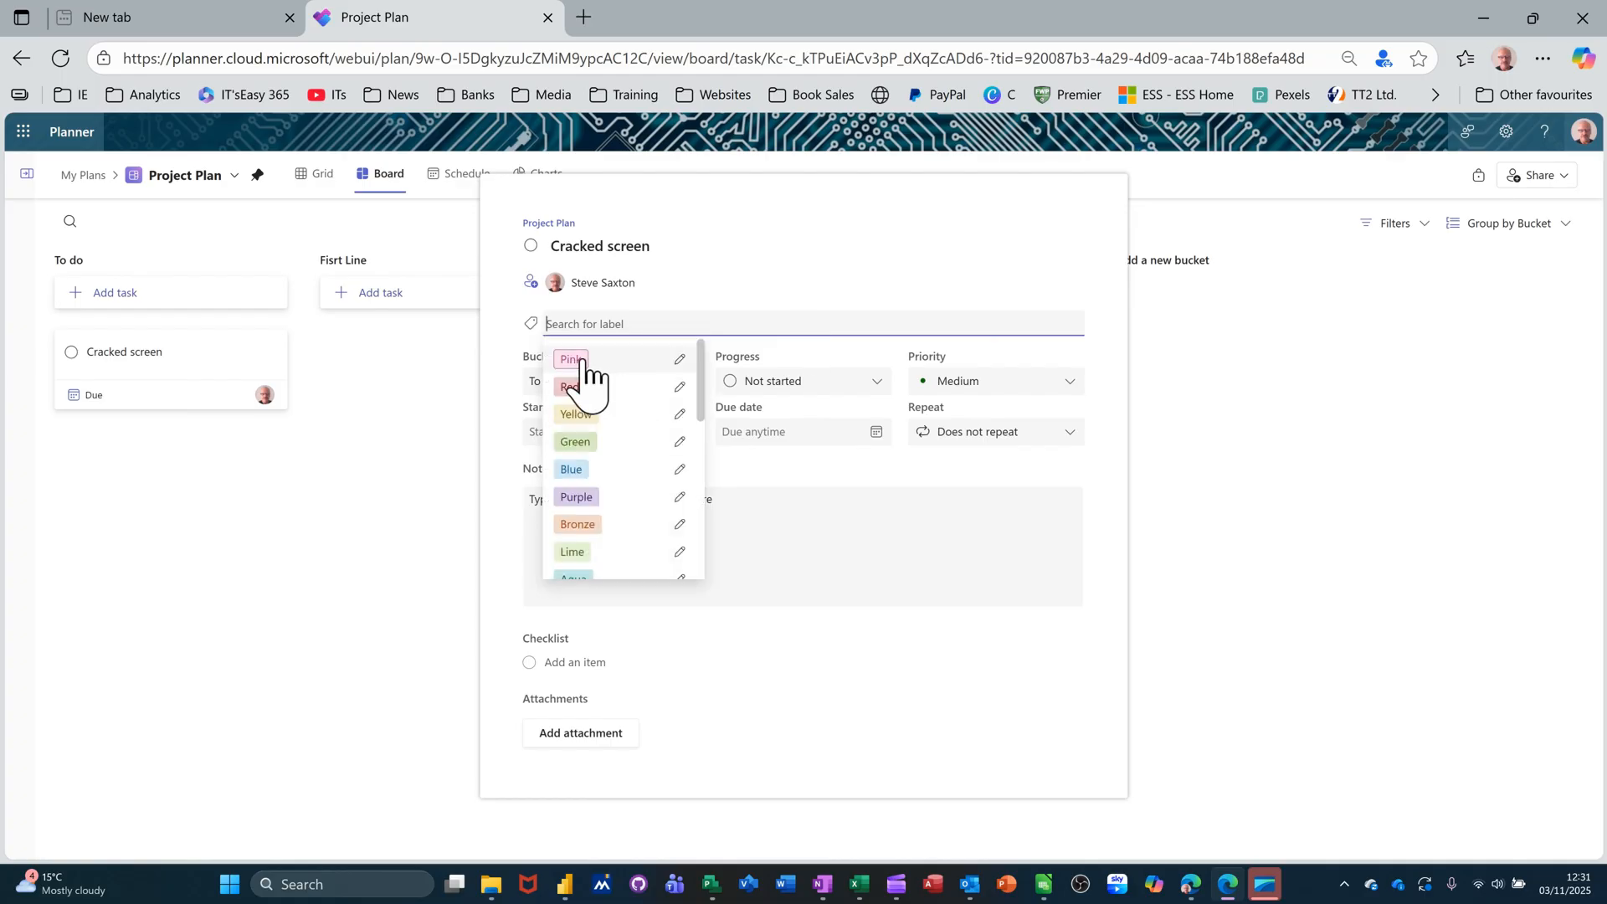
pyautogui.click(681, 363)
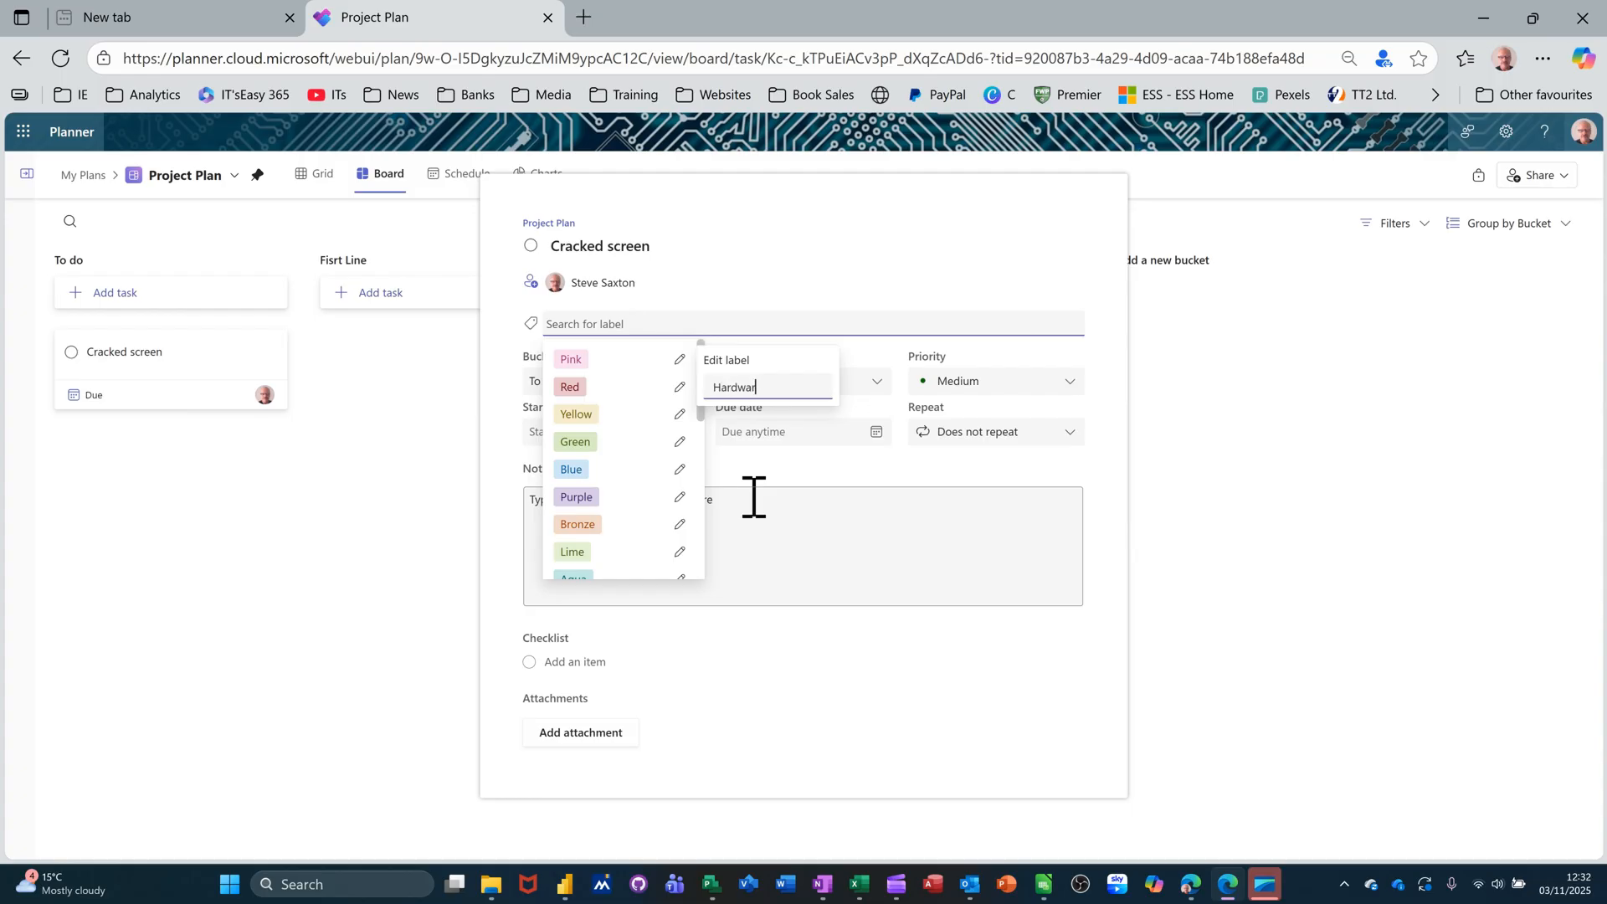
pyautogui.click(797, 266)
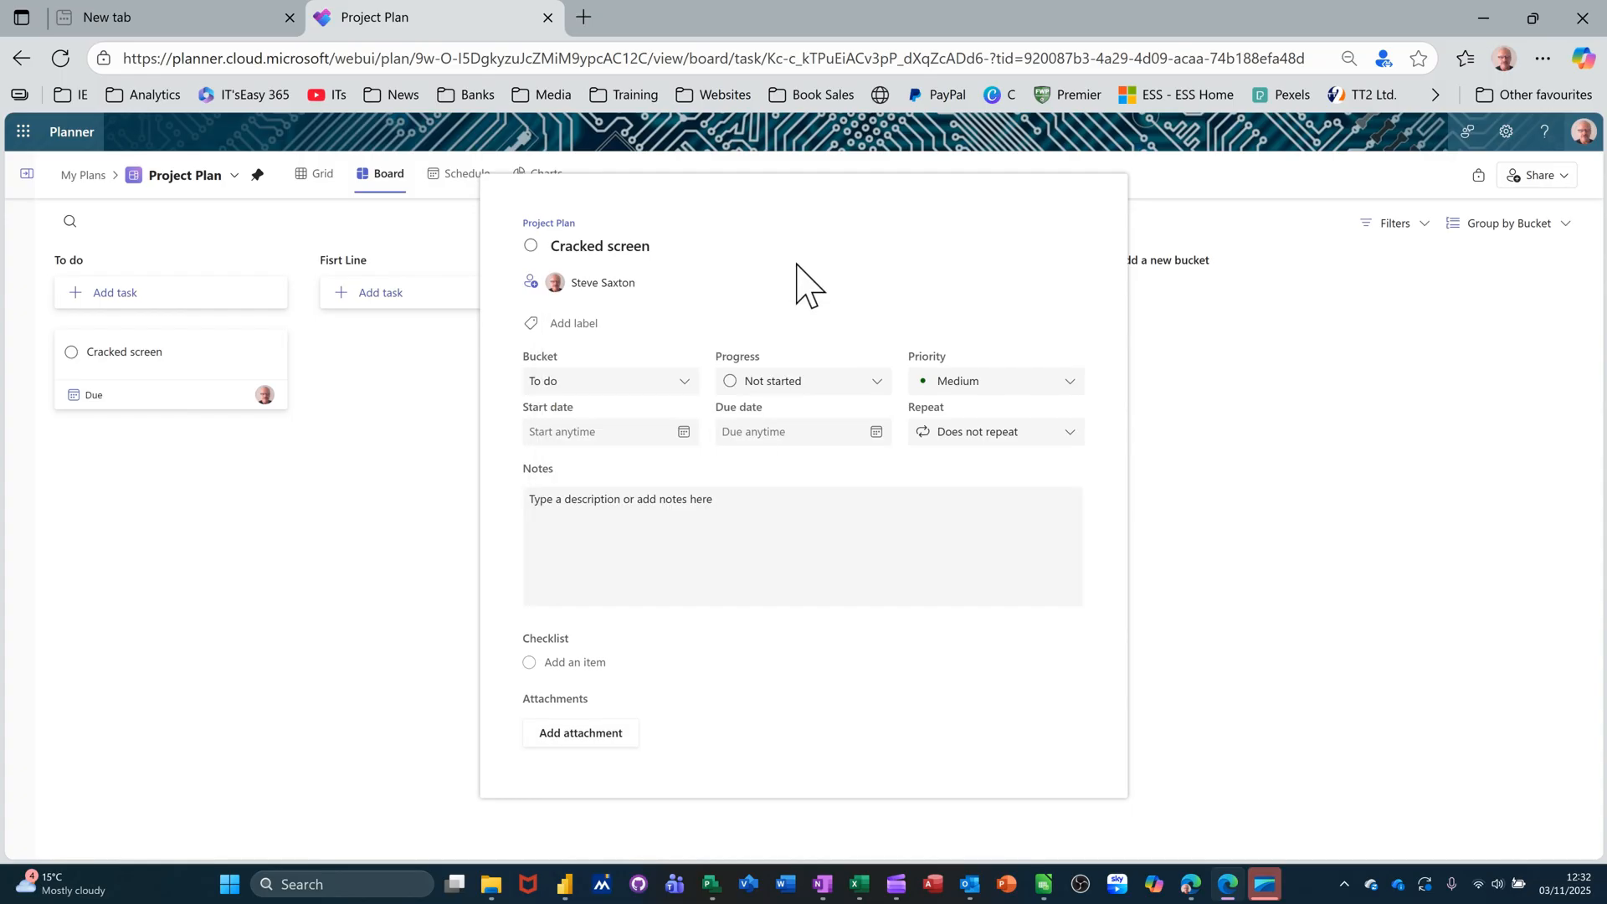
pyautogui.click(611, 325)
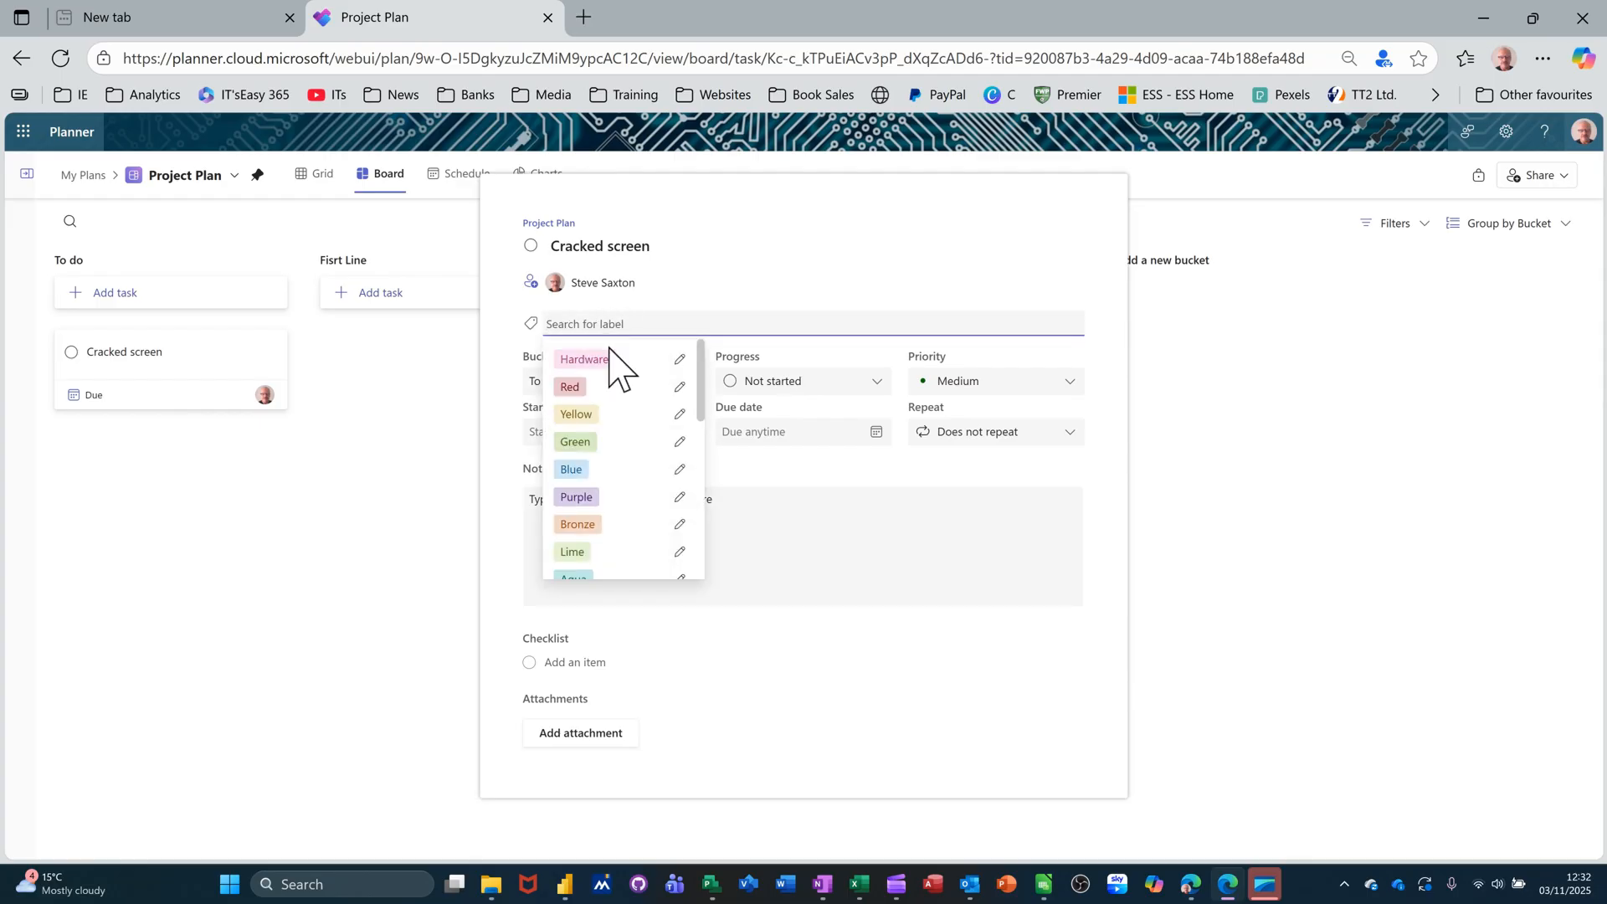
pyautogui.click(680, 360)
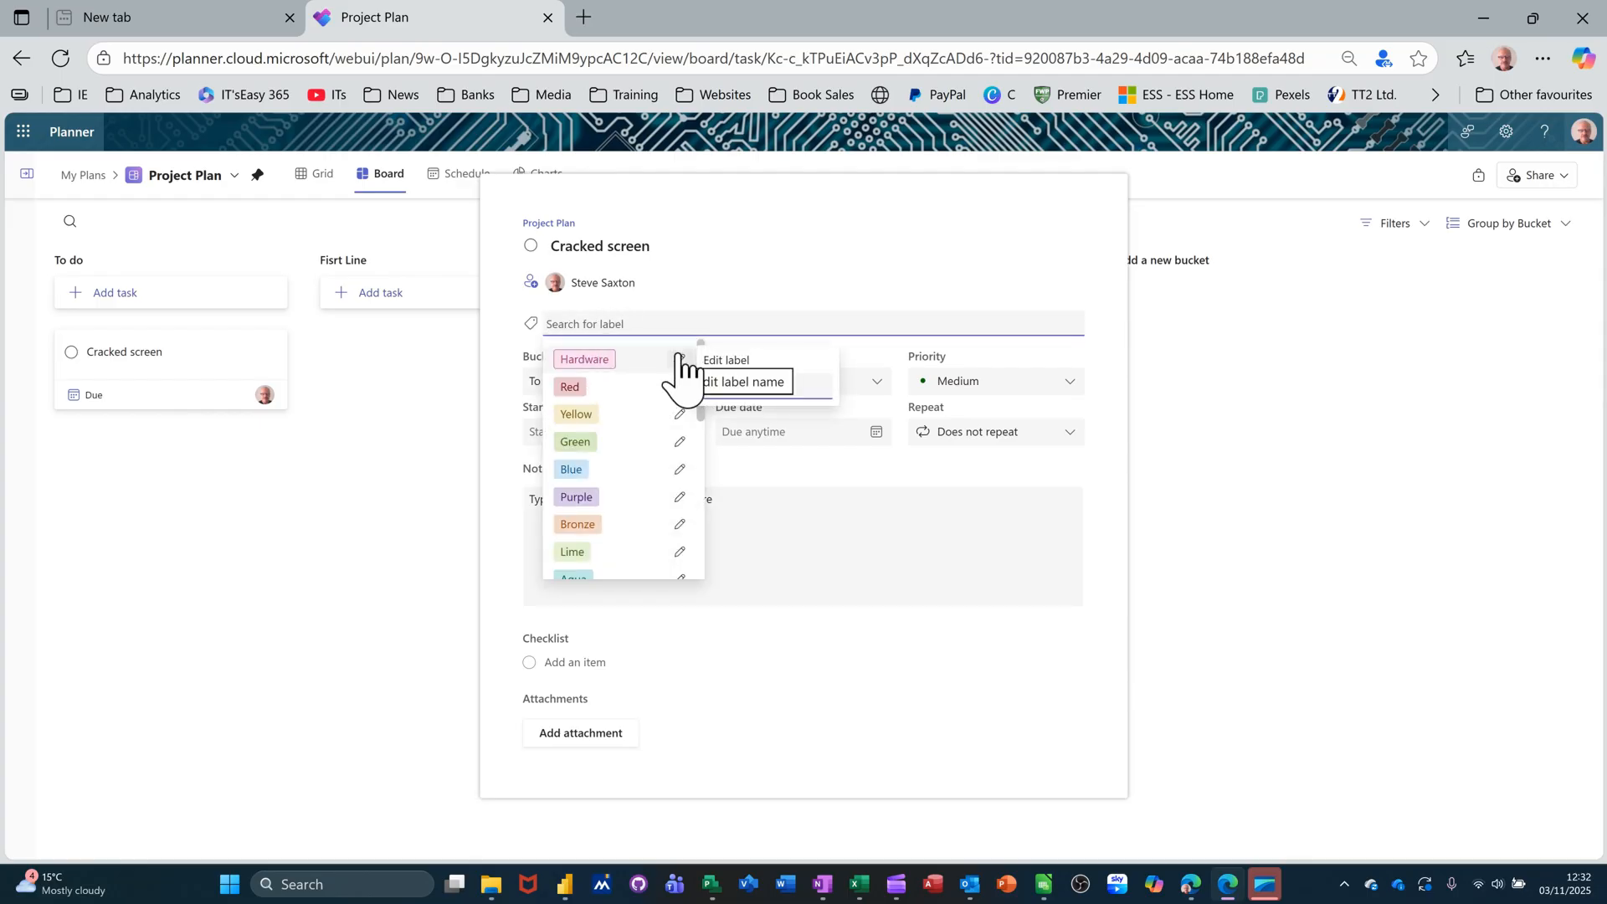
pyautogui.click(679, 360)
pyautogui.click(586, 359)
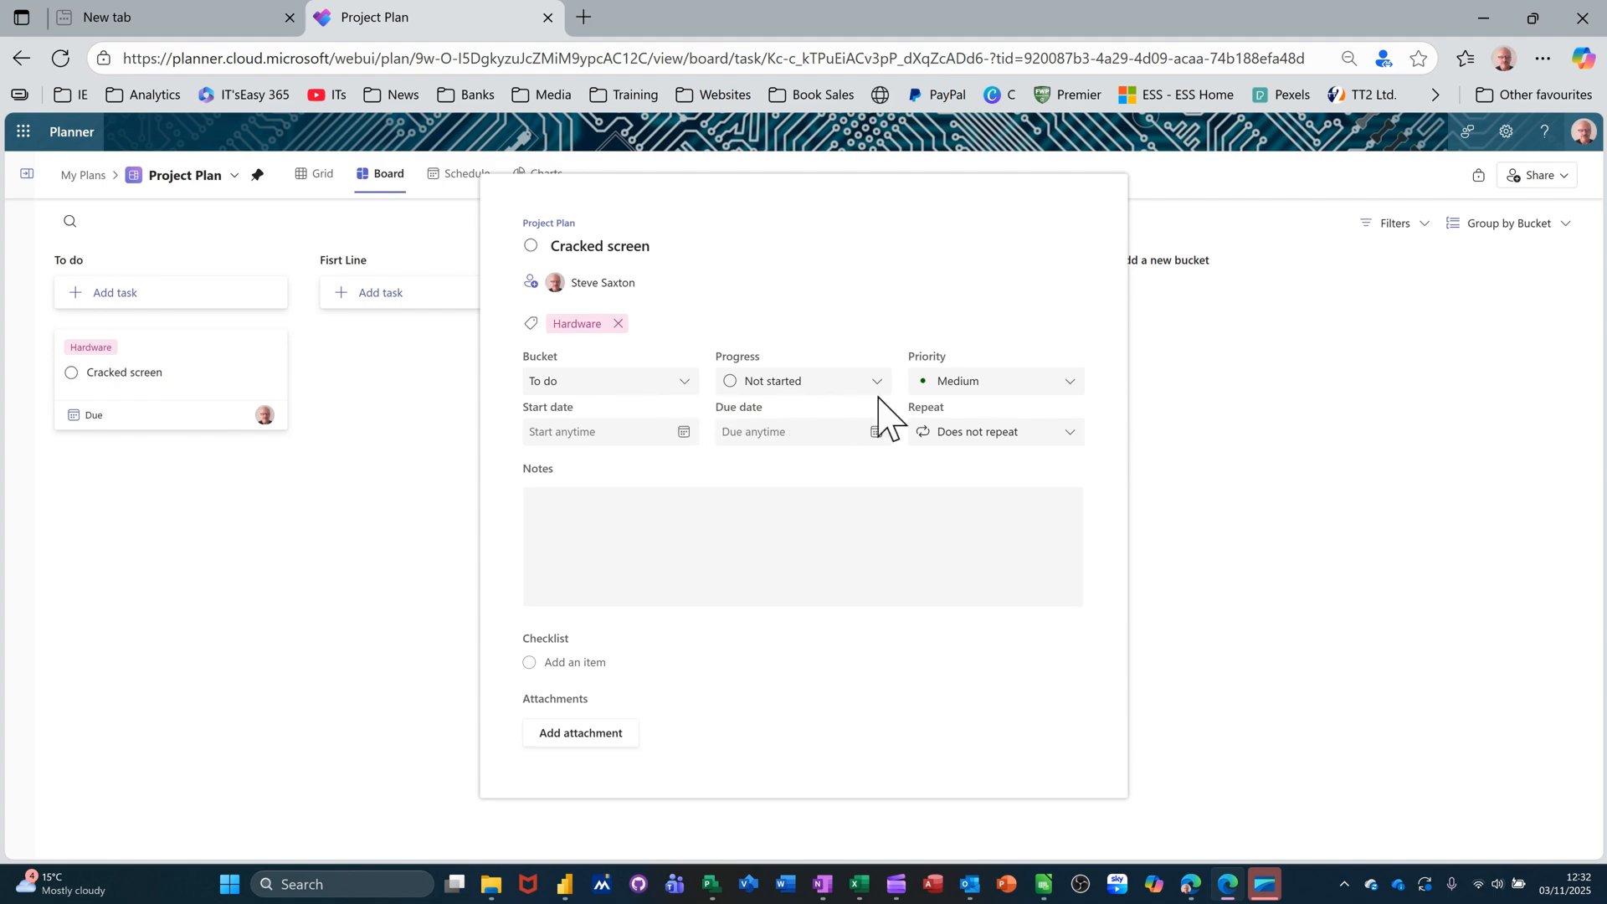
# Step: Set the Cracked screen task's priority to Urgent and both its start date and due date to 03/11/2025
pyautogui.click(1000, 391)
pyautogui.click(953, 412)
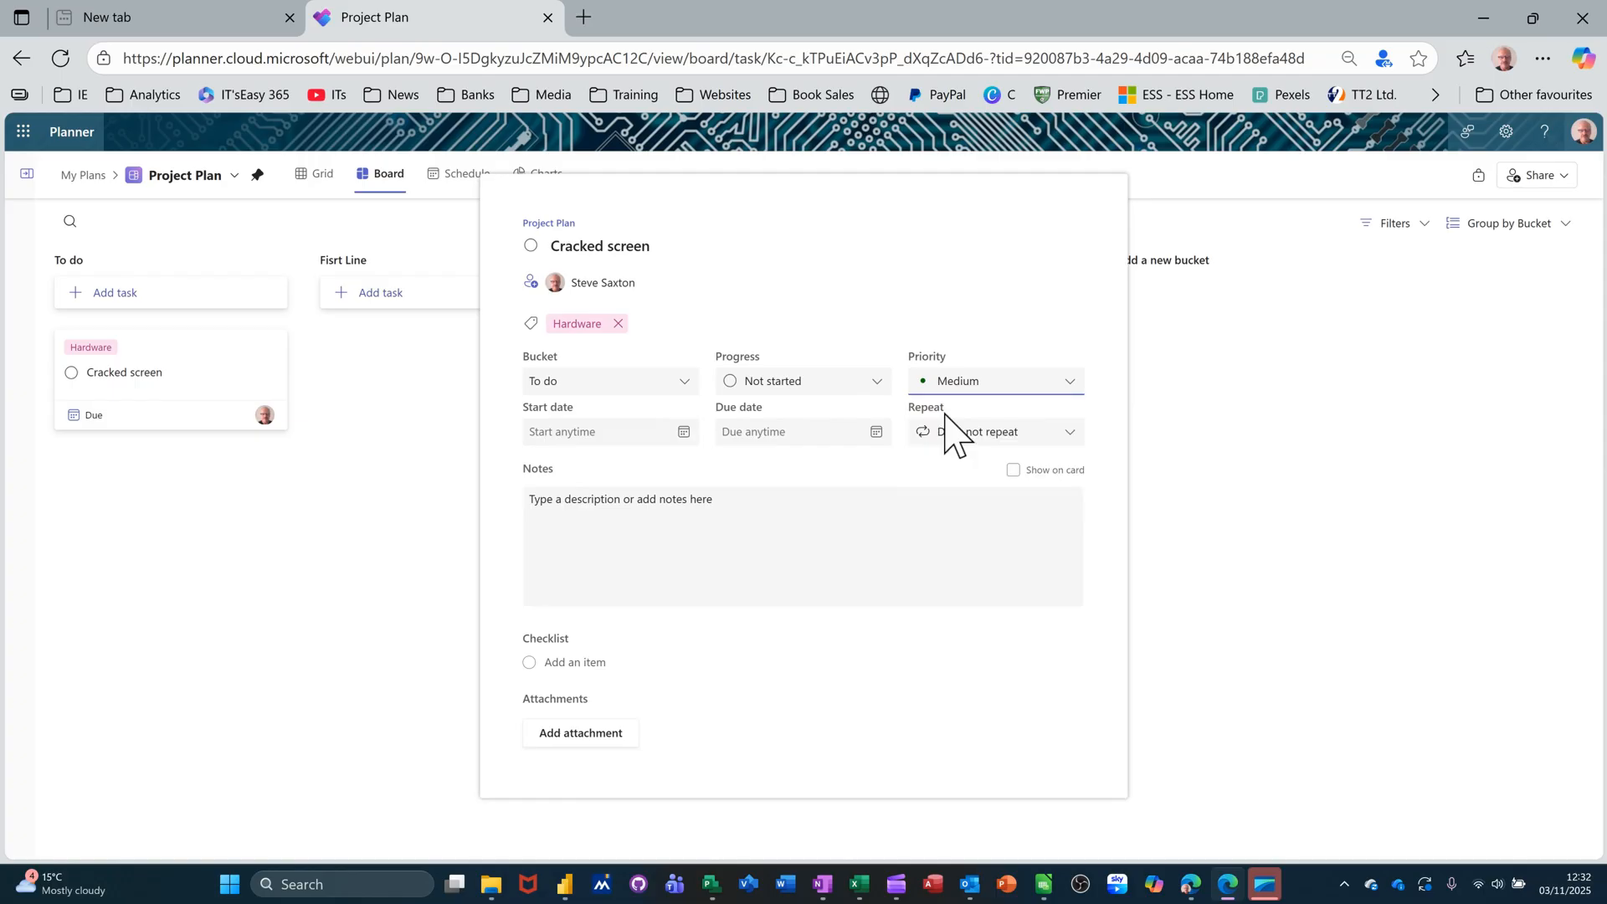
pyautogui.click(686, 444)
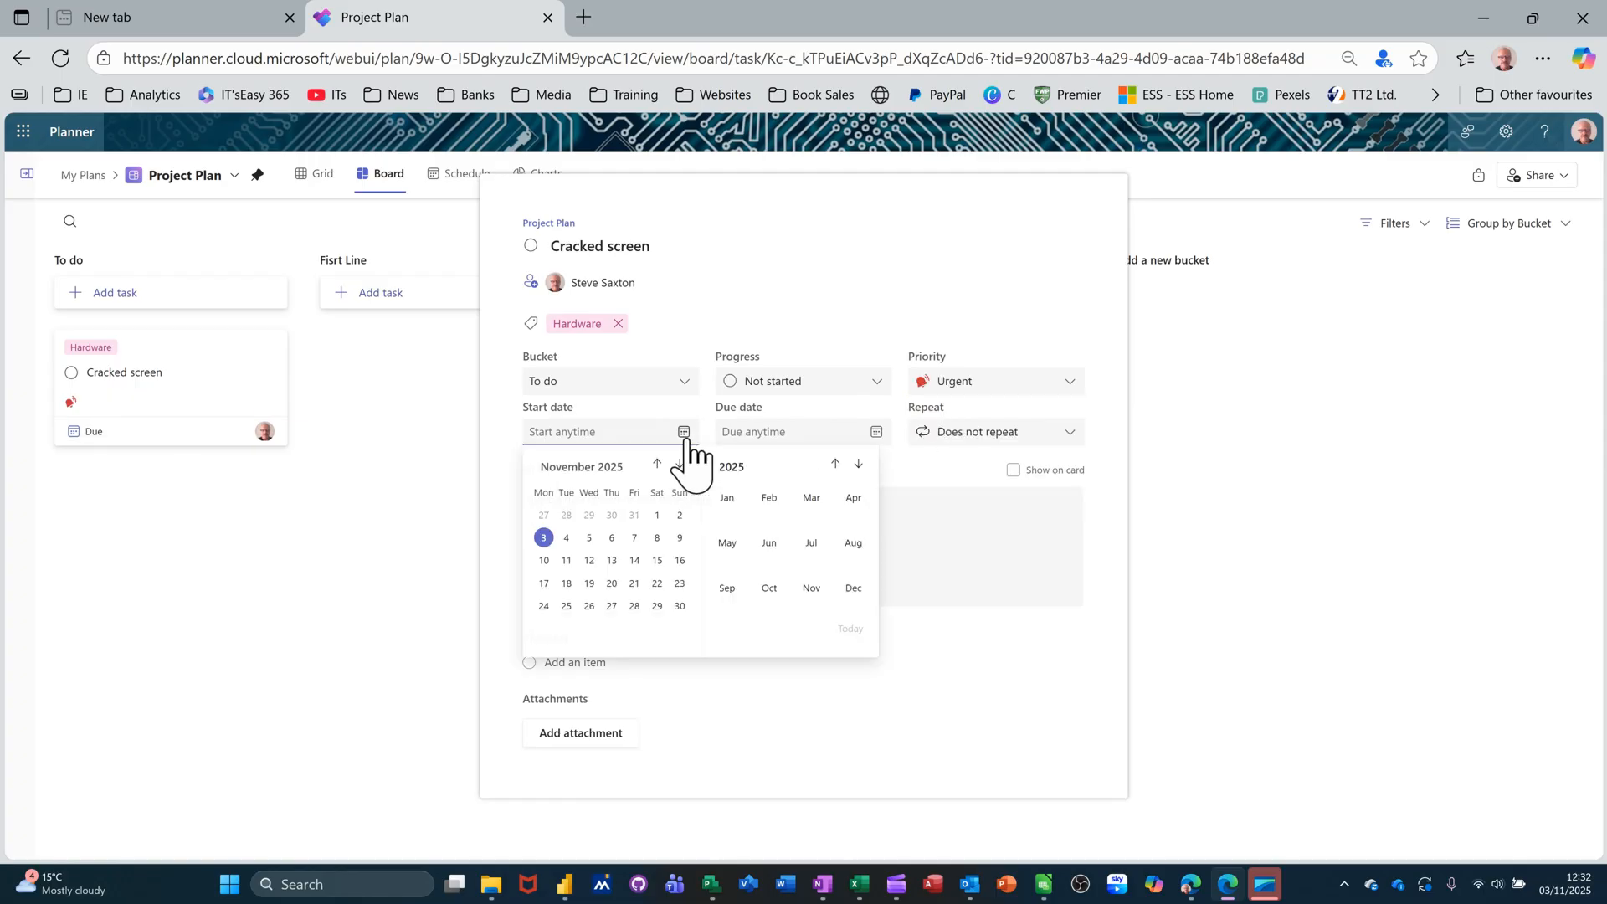
pyautogui.click(544, 538)
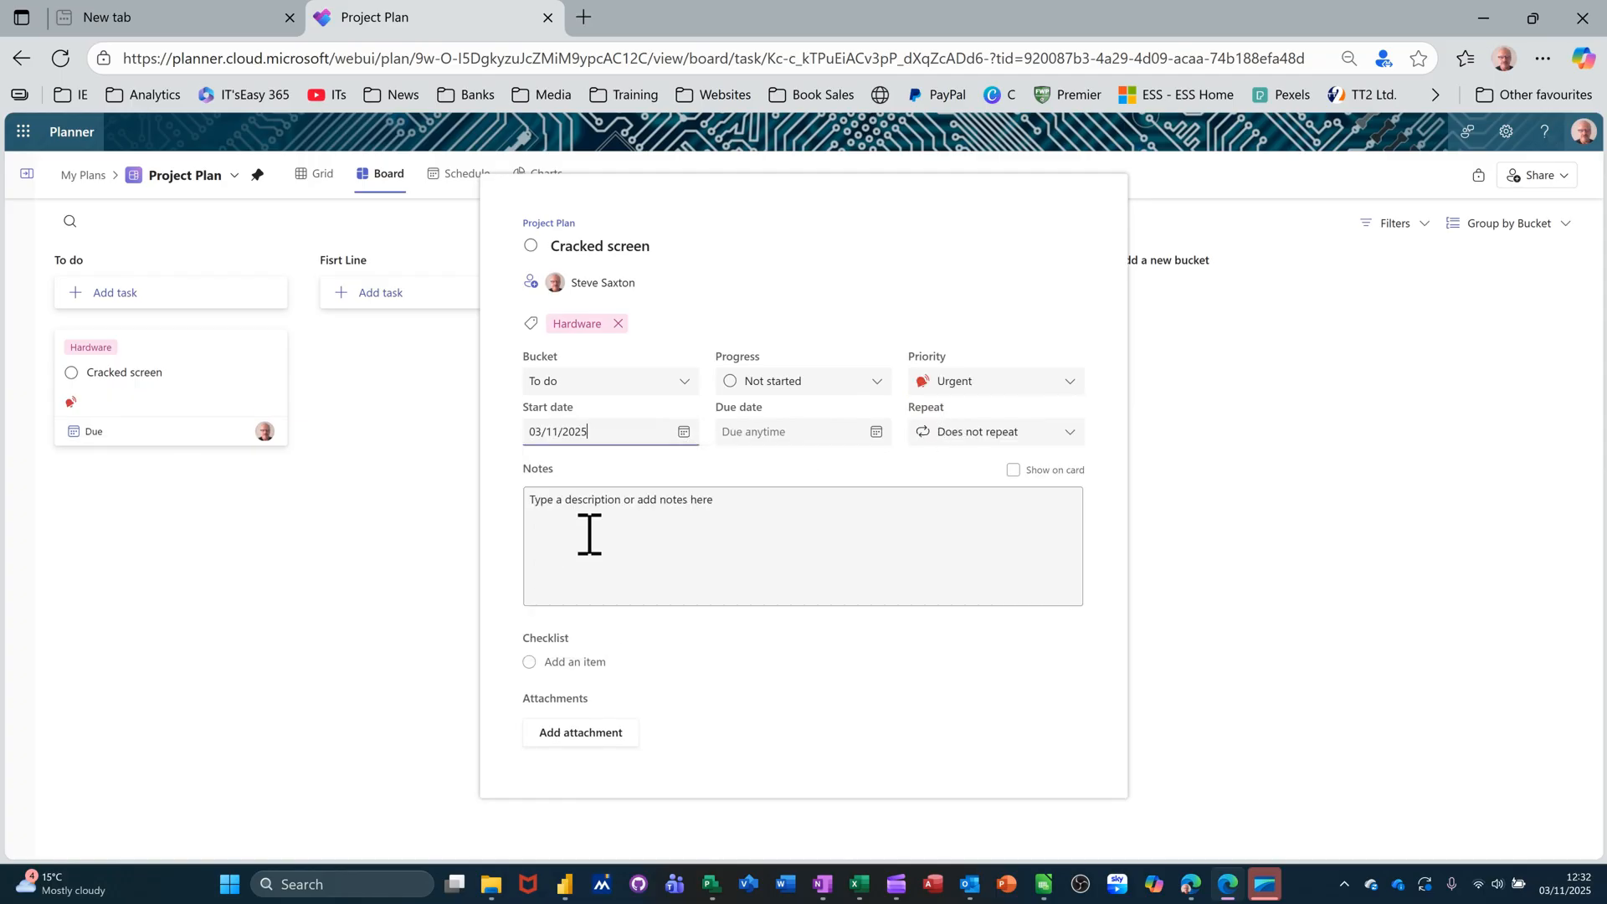
pyautogui.click(876, 434)
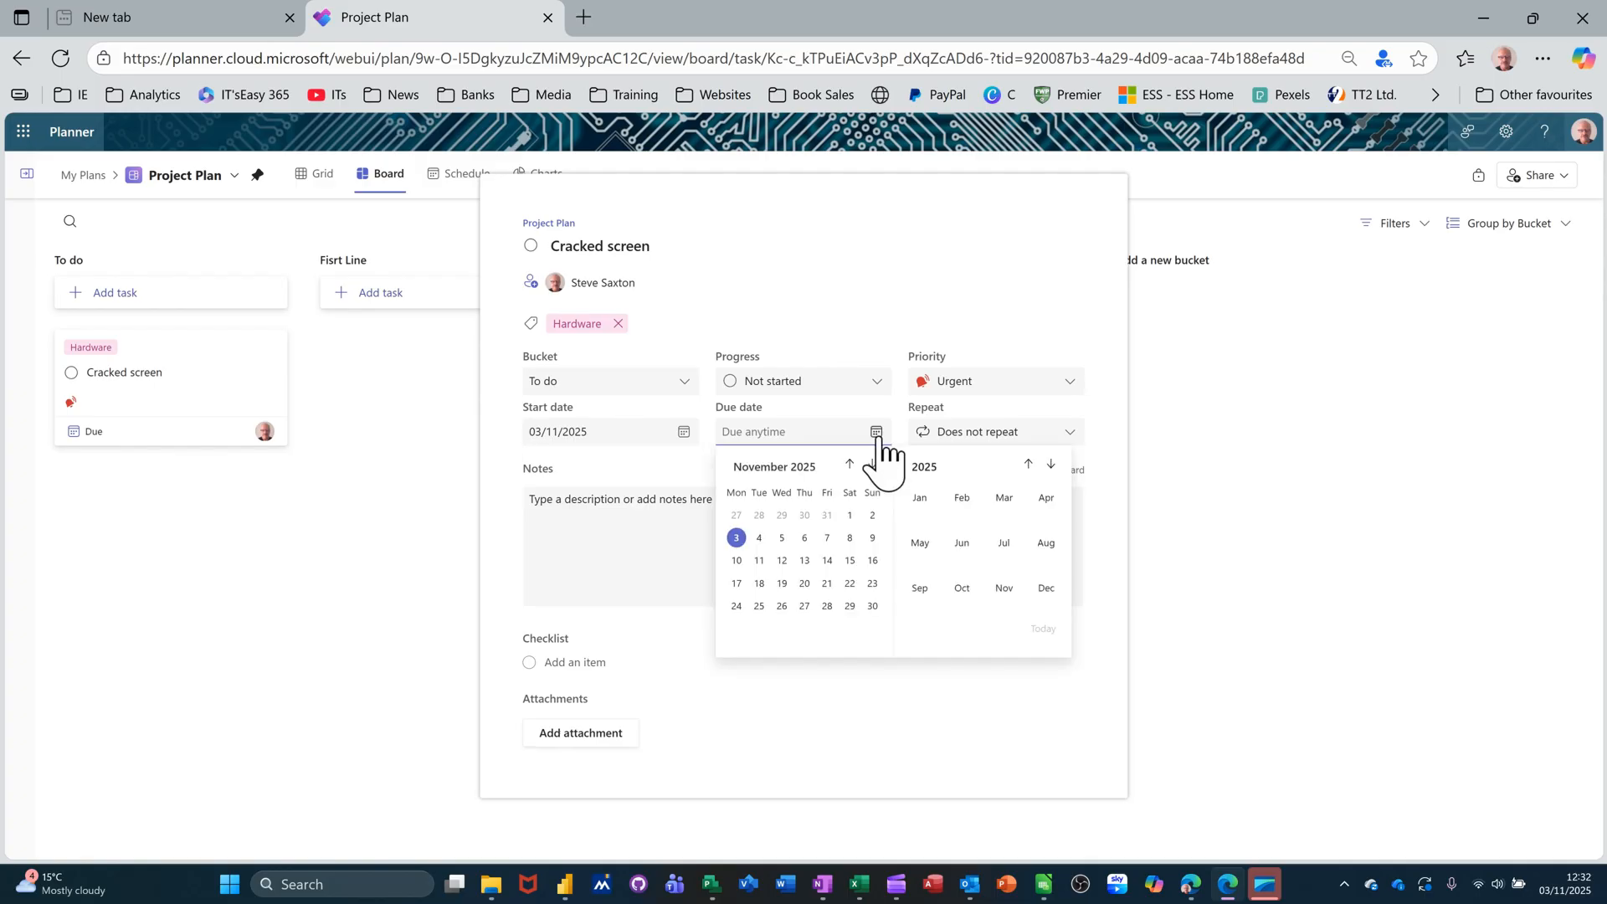
pyautogui.click(737, 538)
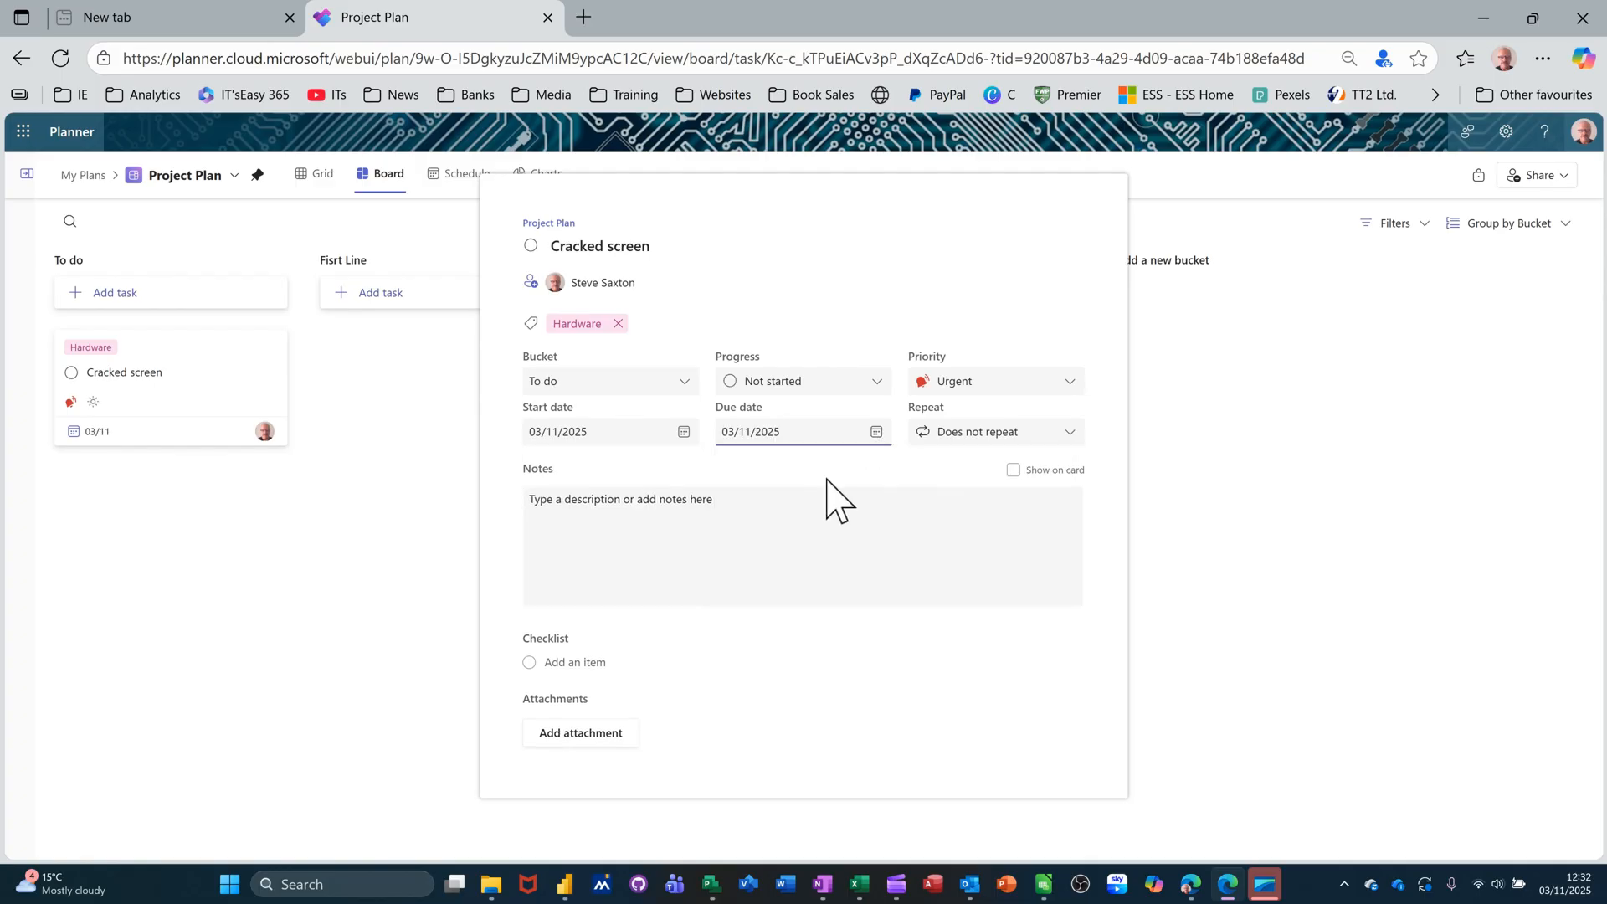
# Step: Add the notes "Issue: Cracked Screen" and "Solution: Replace screen" to the Cracked screen task, show them on its card and close the details
pyautogui.click(720, 512)
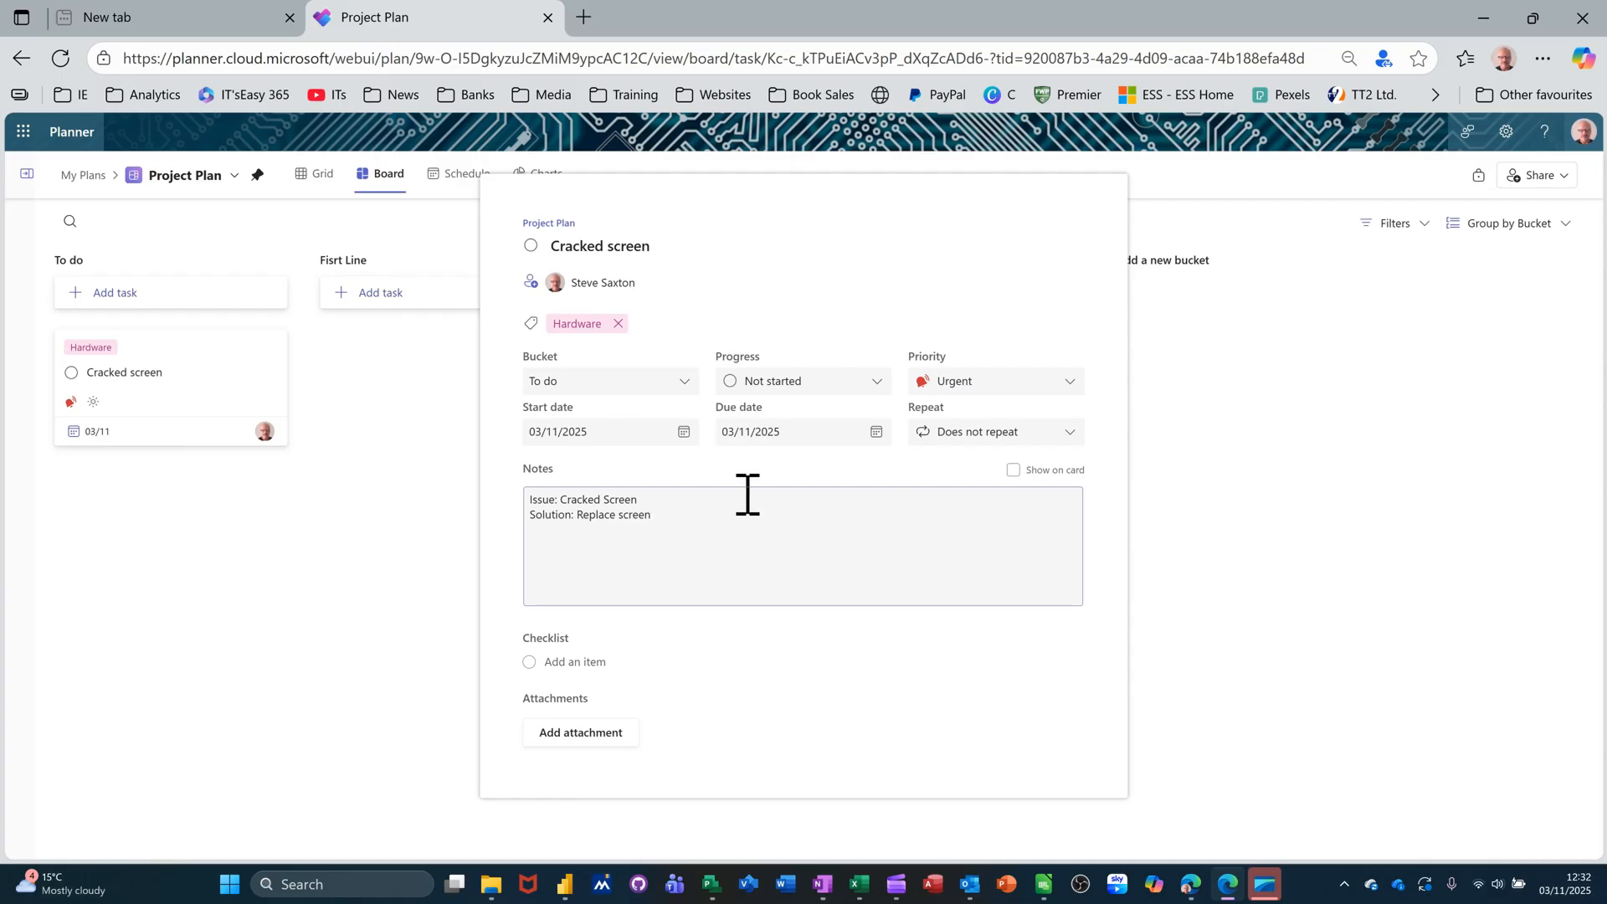
pyautogui.click(1013, 471)
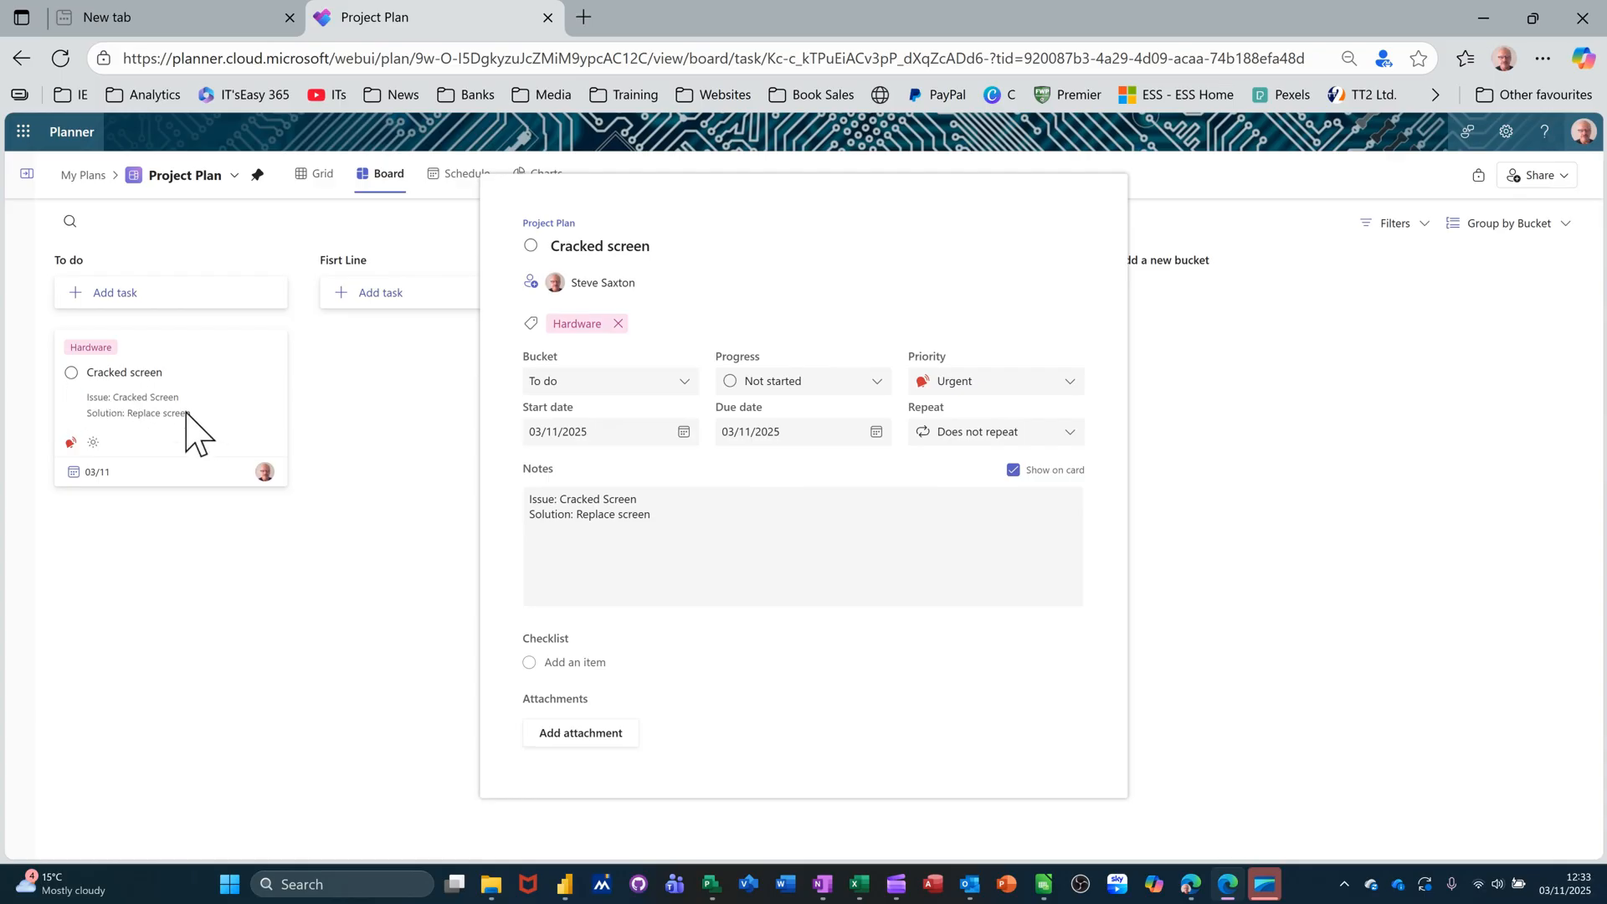
pyautogui.click(561, 735)
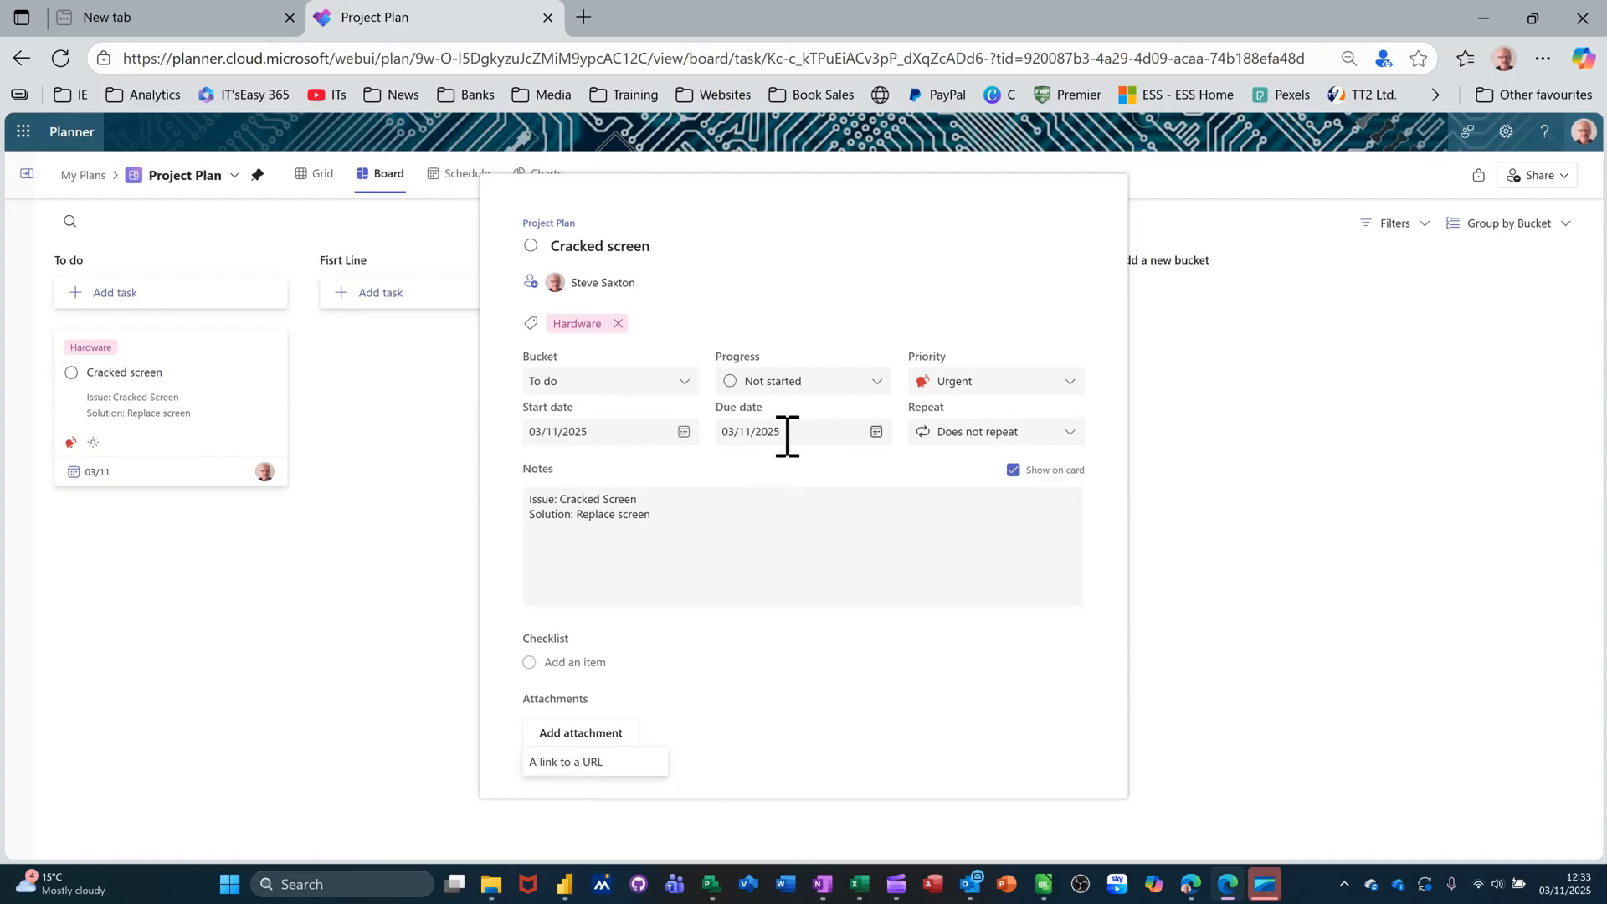
pyautogui.click(1200, 453)
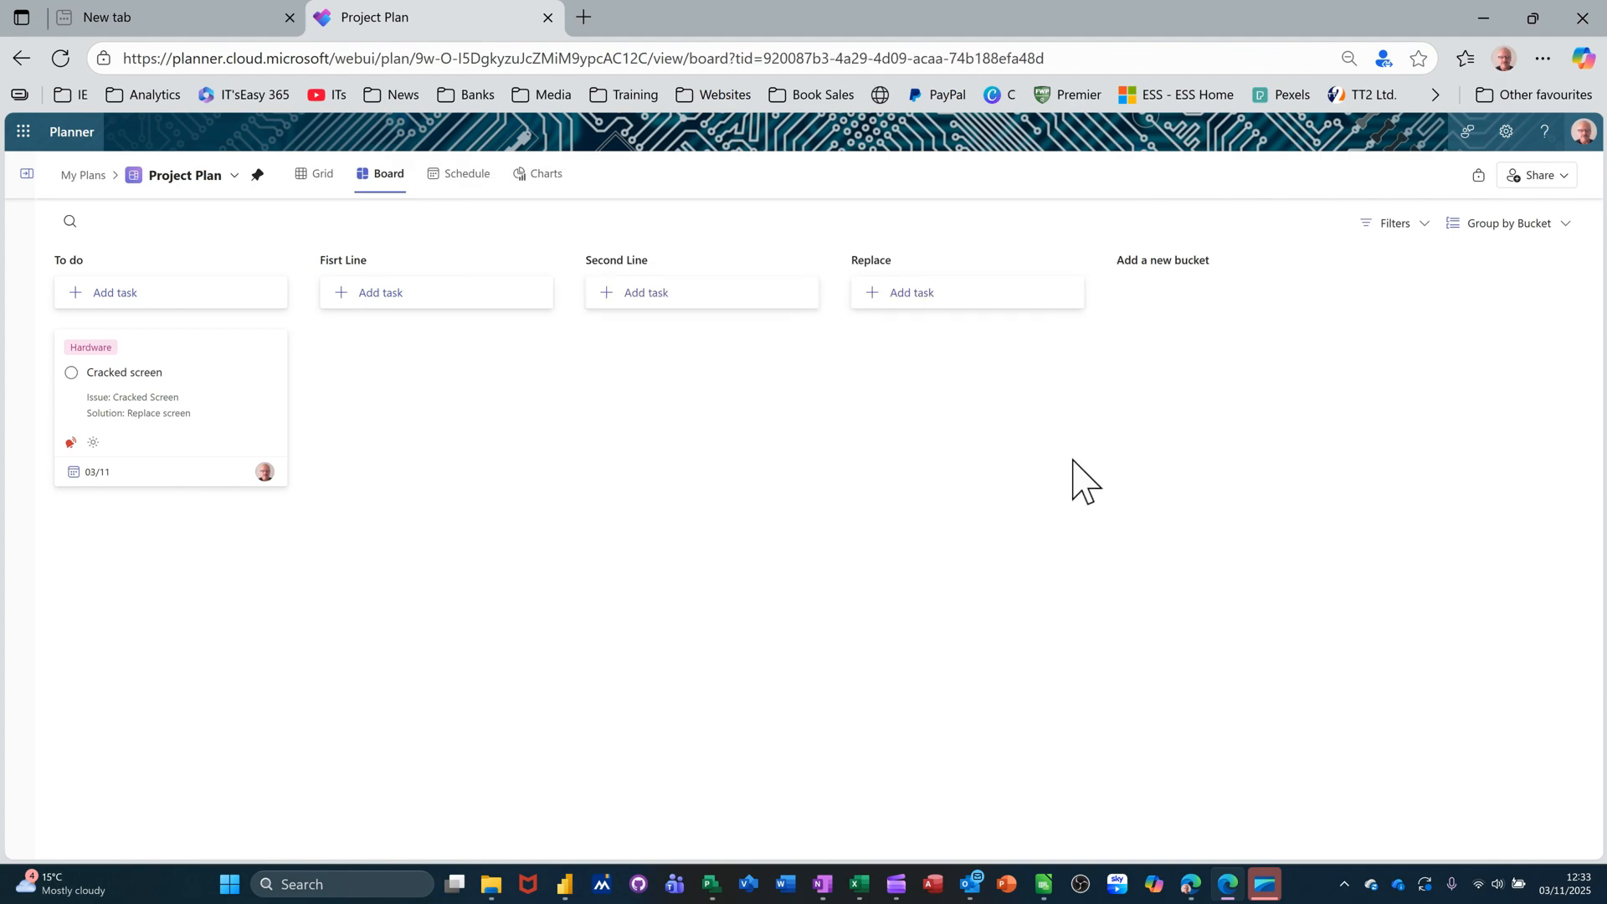
# Step: Add a task named "No Software" to the To do bucket and close the new-task form
pyautogui.click(147, 295)
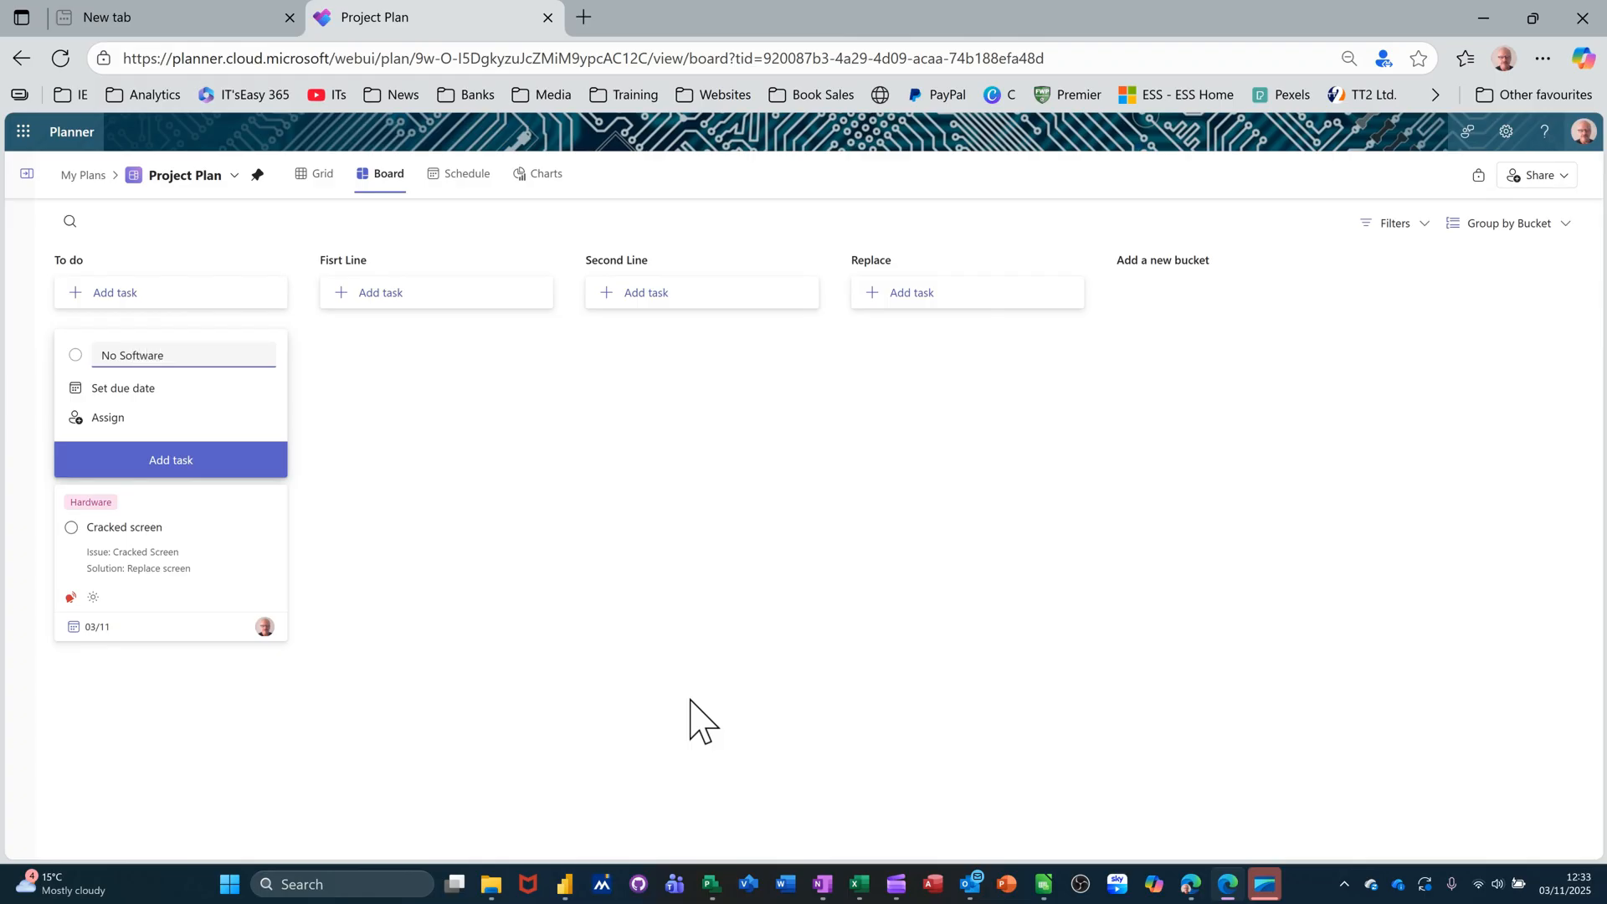
pyautogui.click(209, 460)
pyautogui.press('Escape')
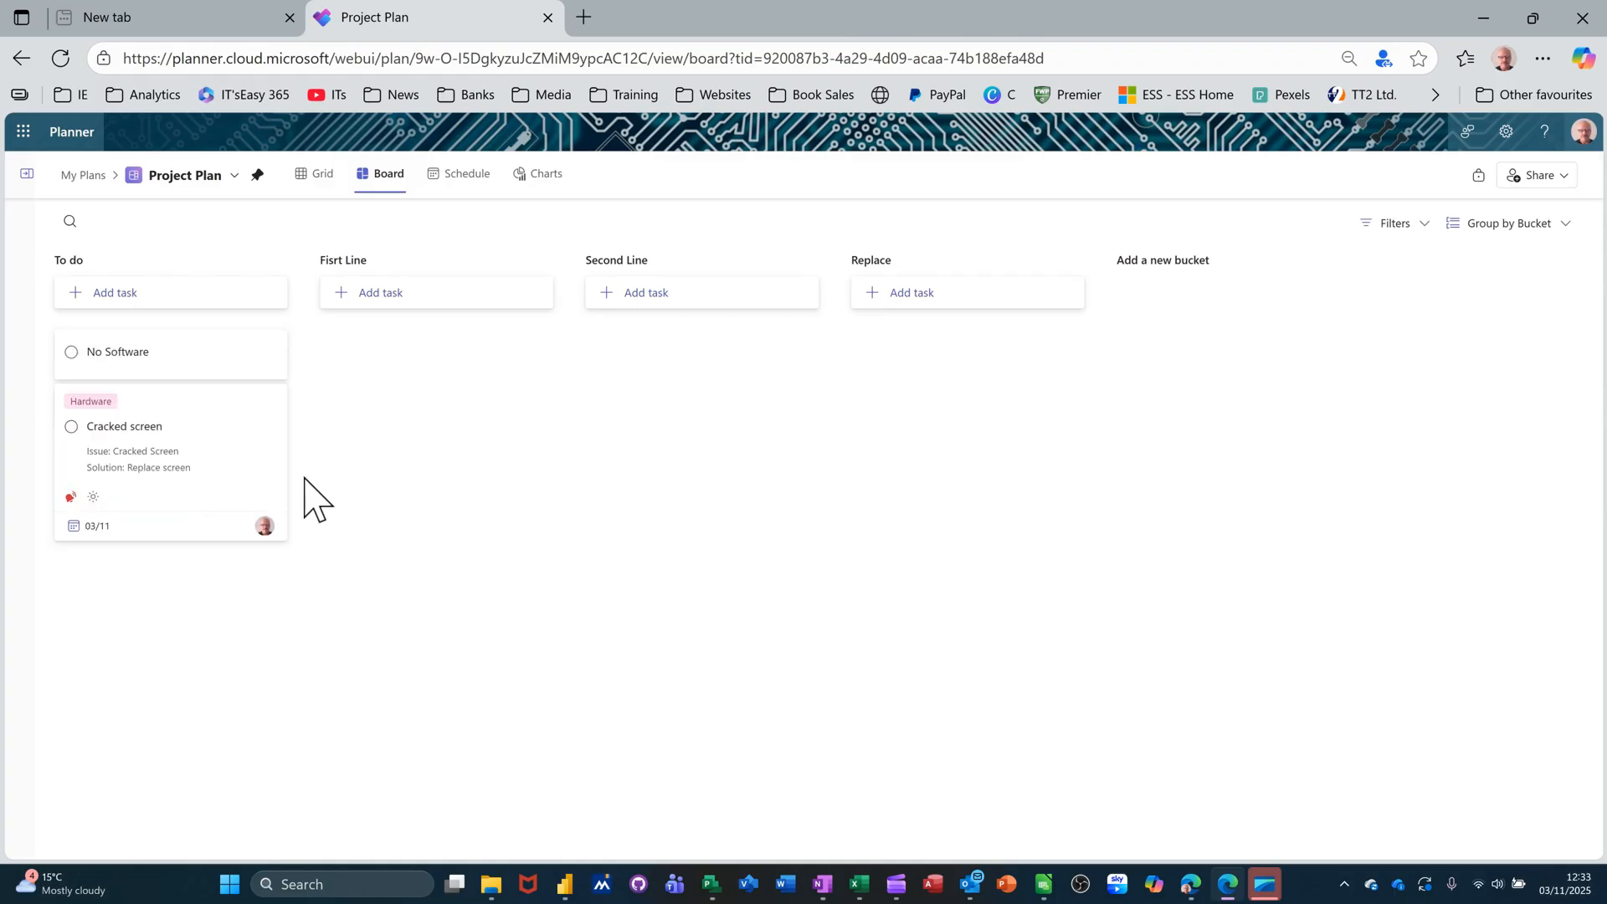
# Step: Open the No Software task's details and assign the task to the suggested person
pyautogui.click(159, 359)
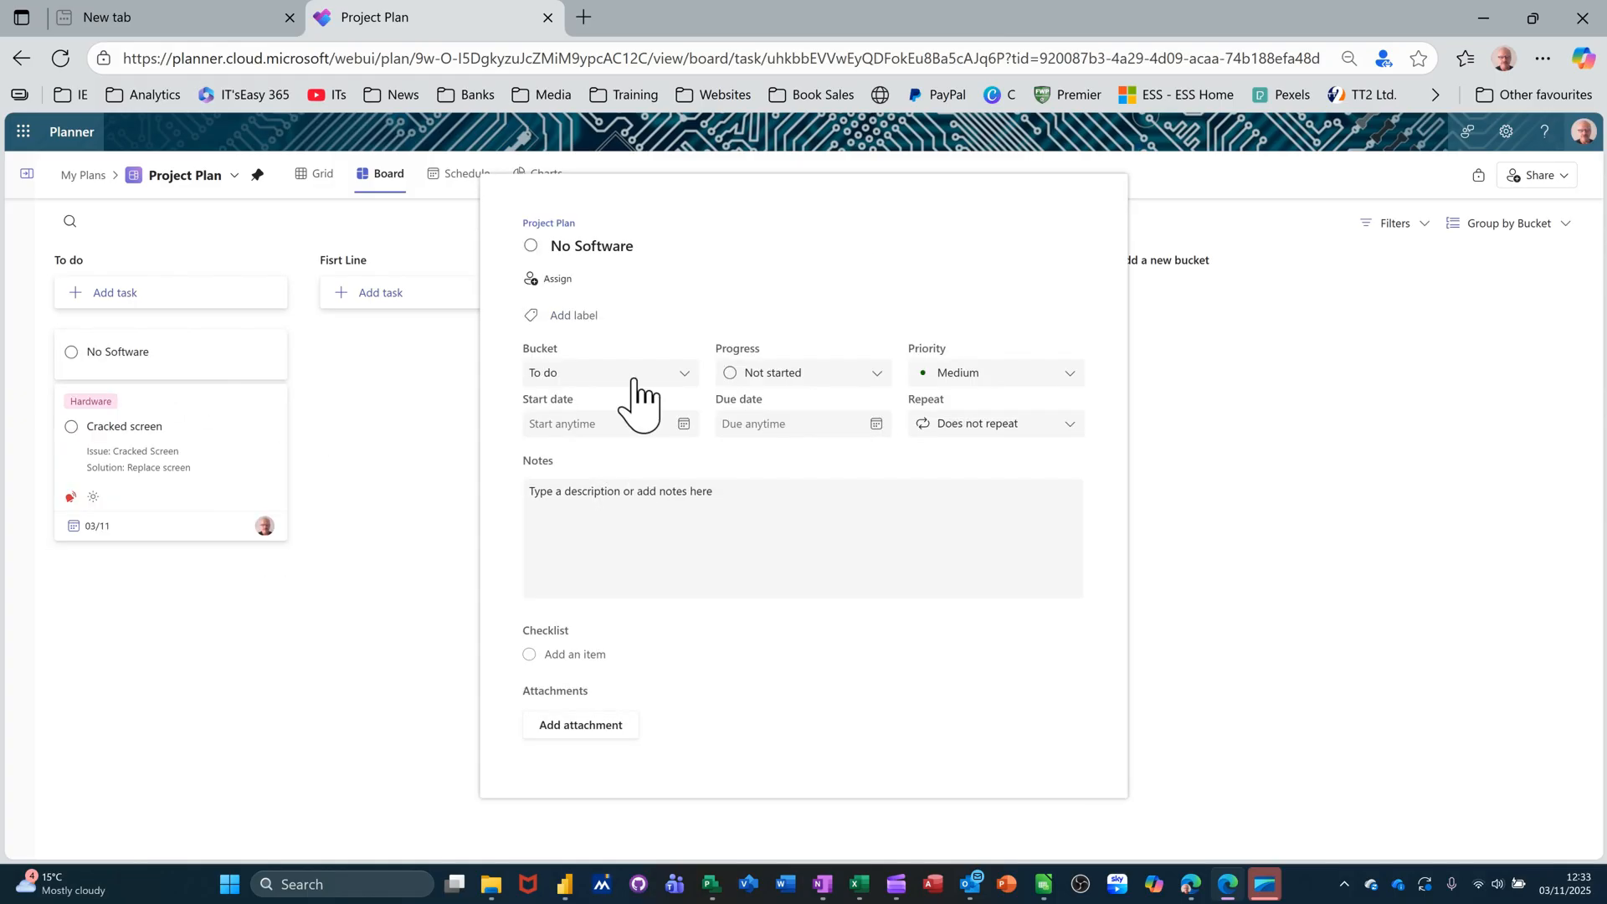
pyautogui.click(570, 288)
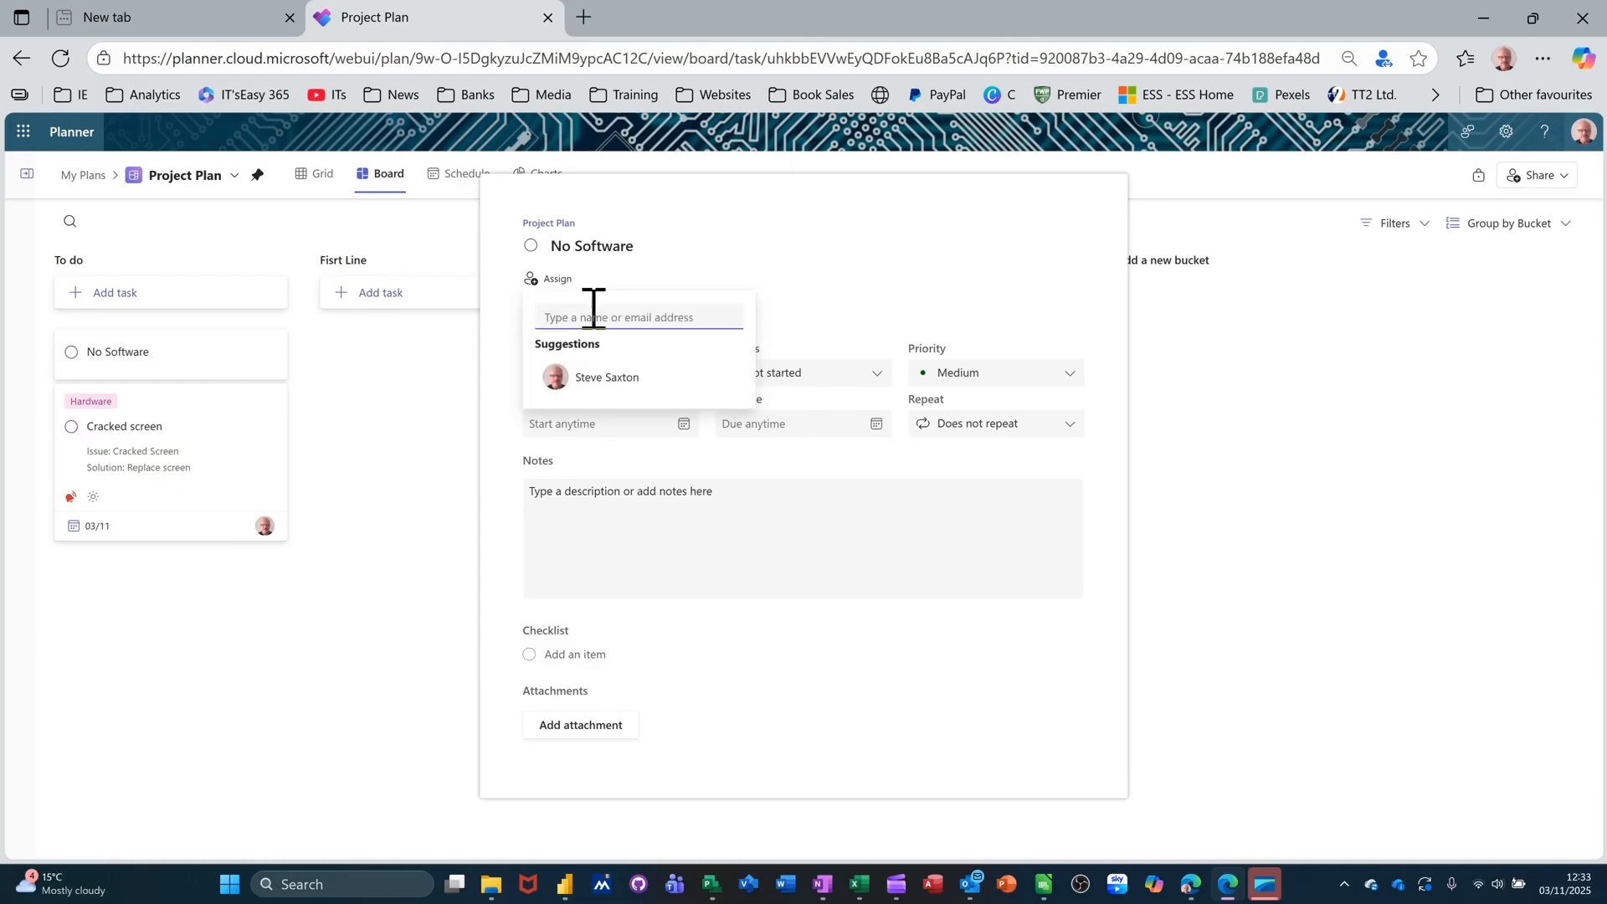
pyautogui.click(607, 377)
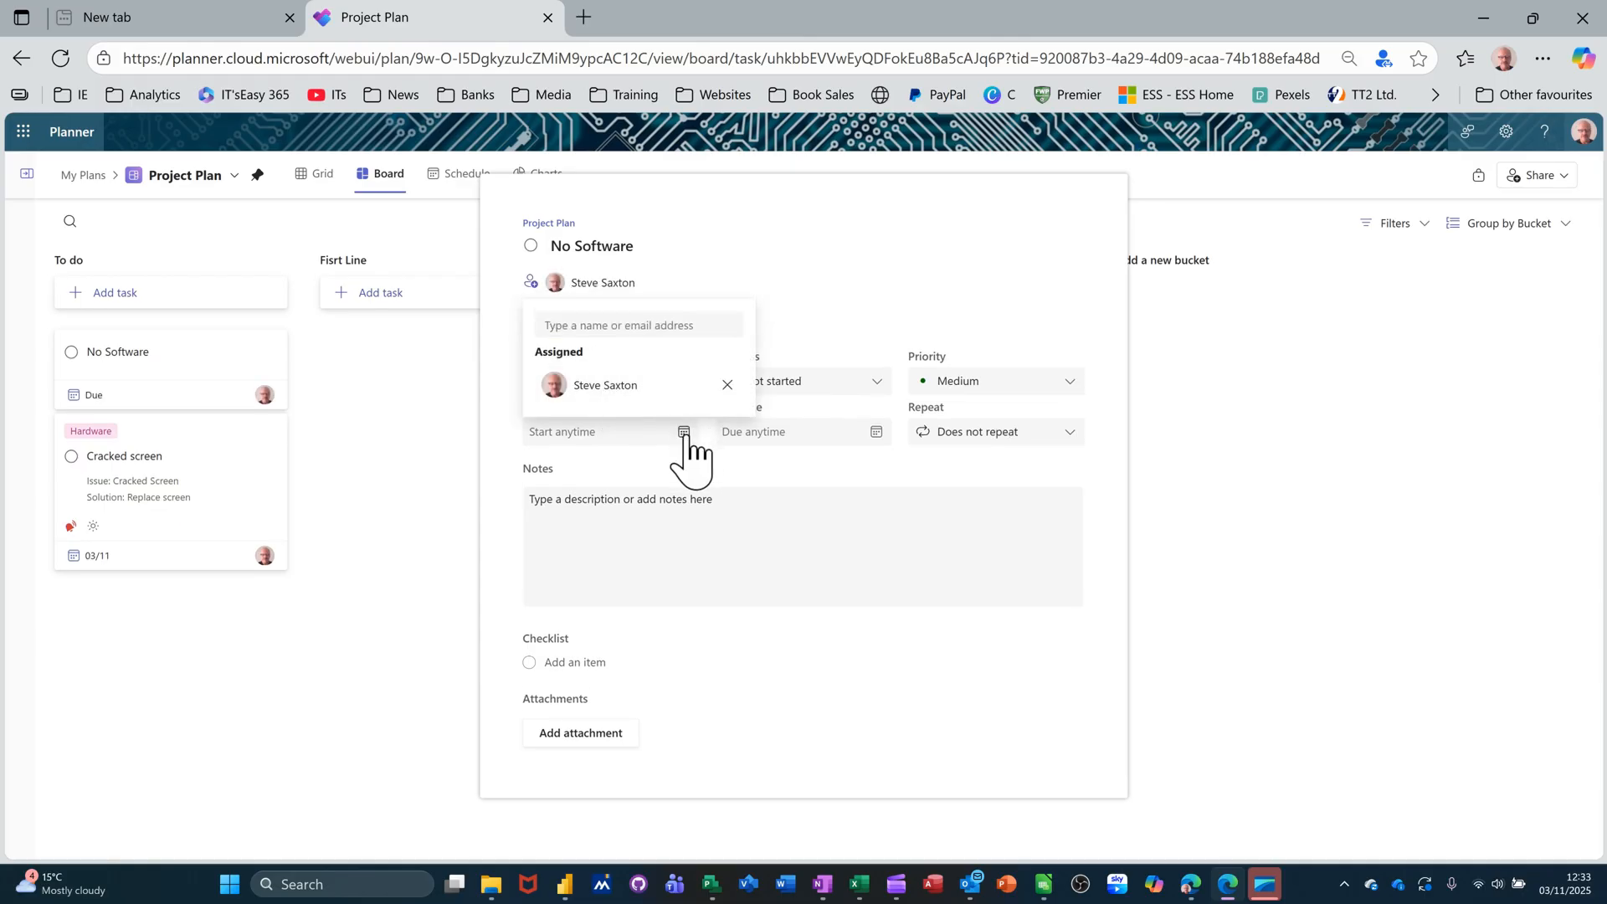
# Step: Set the No Software task's start date to 03/11/2025, due date to 10/11/2025 and priority to Important
pyautogui.click(688, 433)
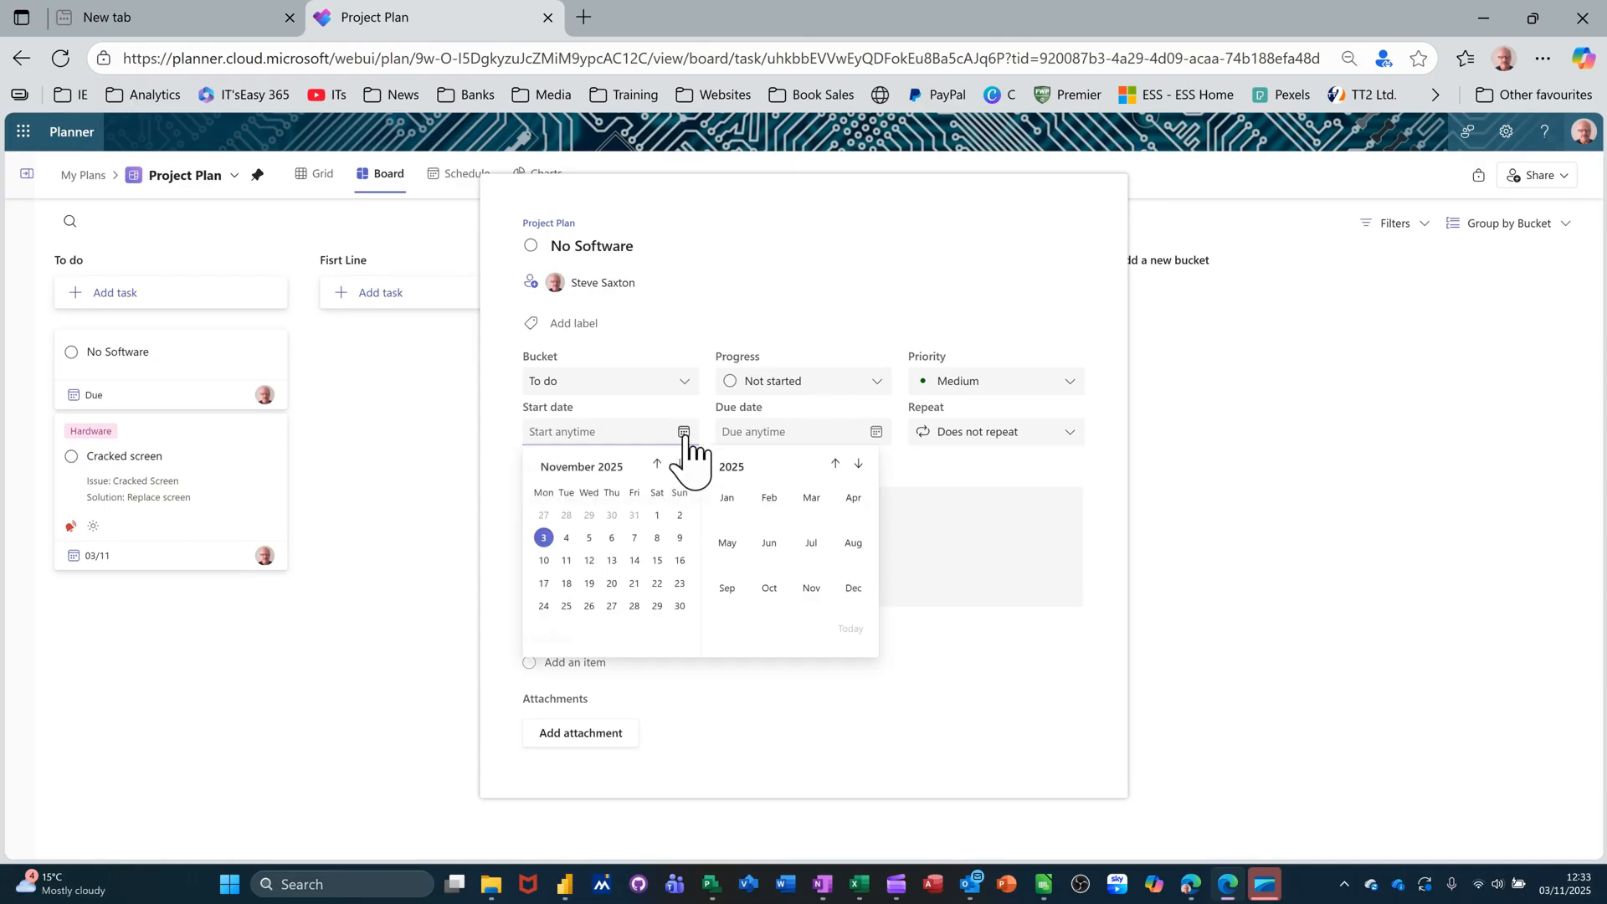
pyautogui.click(544, 539)
pyautogui.click(877, 432)
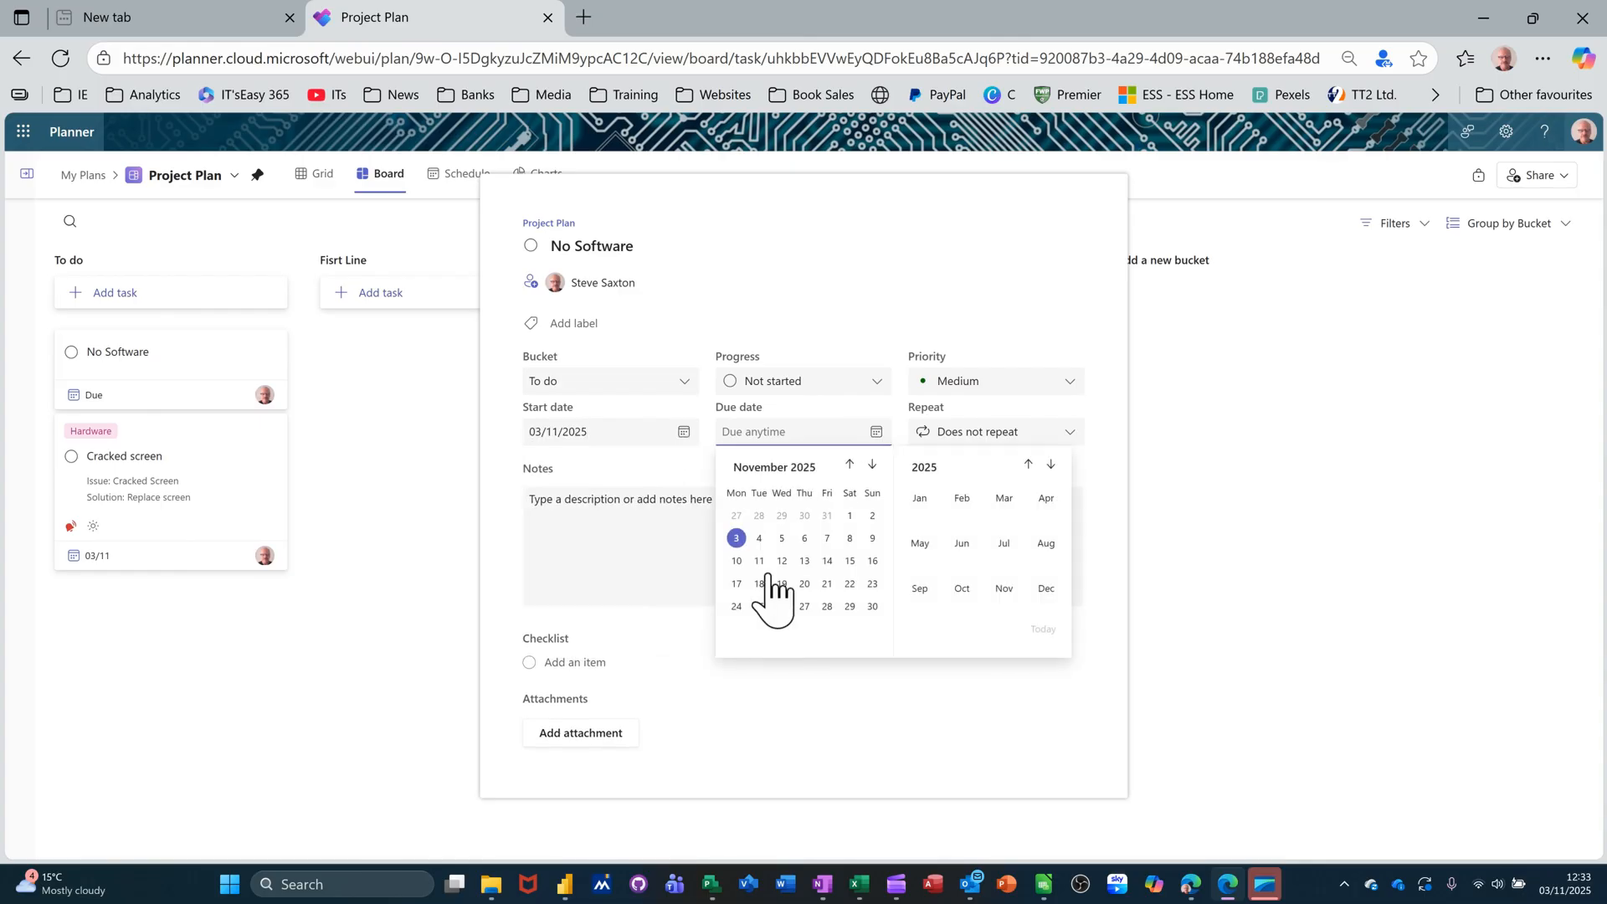
pyautogui.click(740, 561)
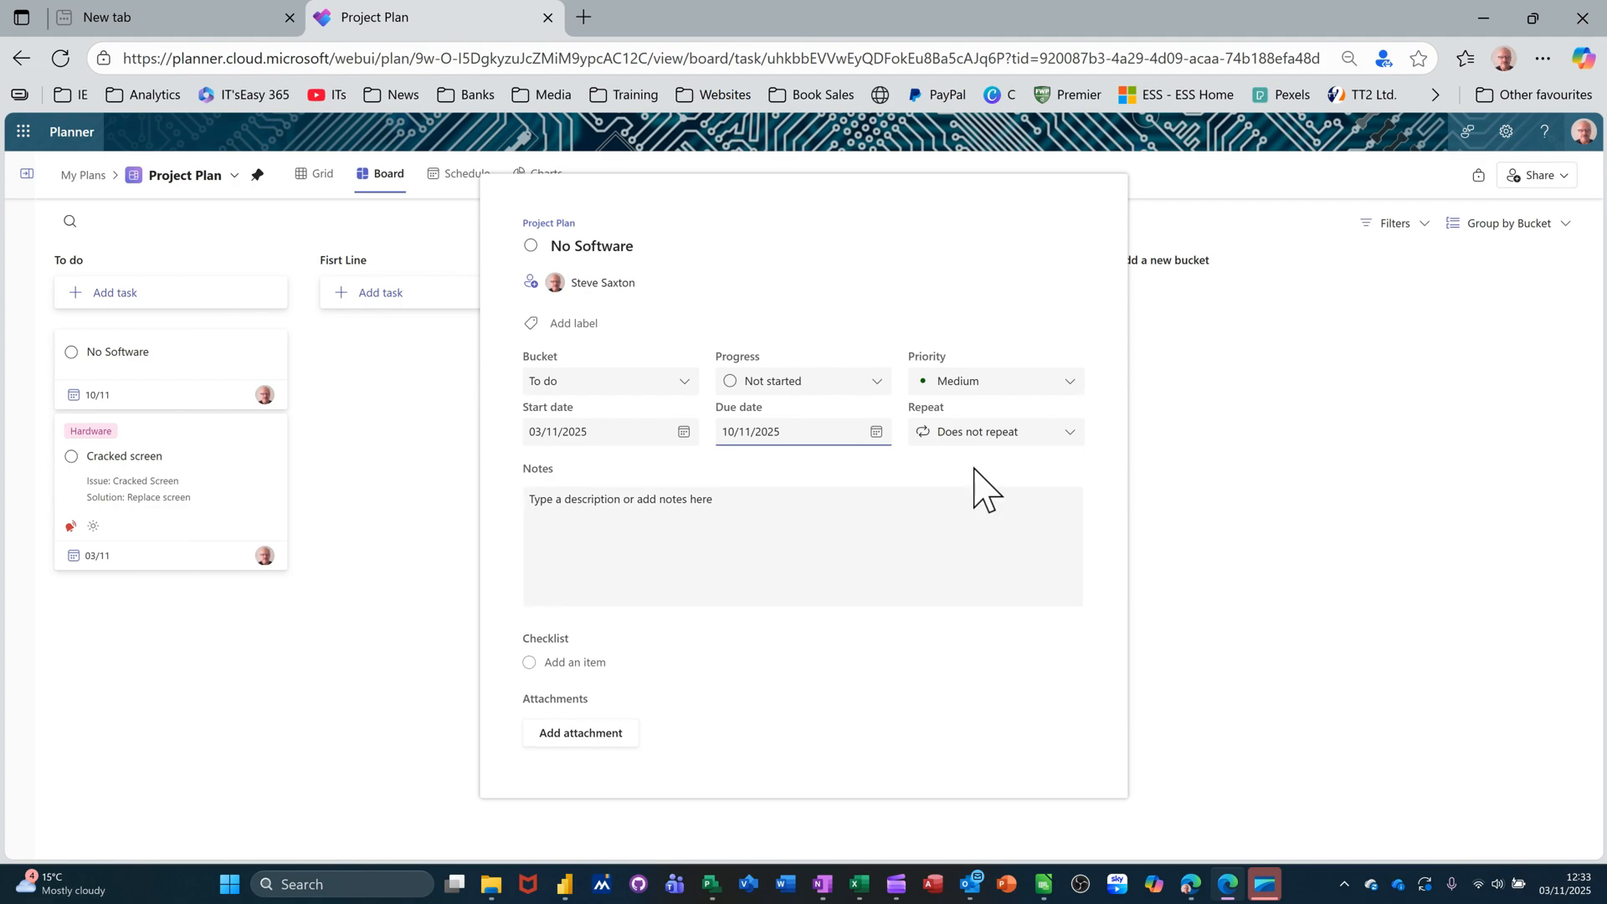
pyautogui.click(1042, 385)
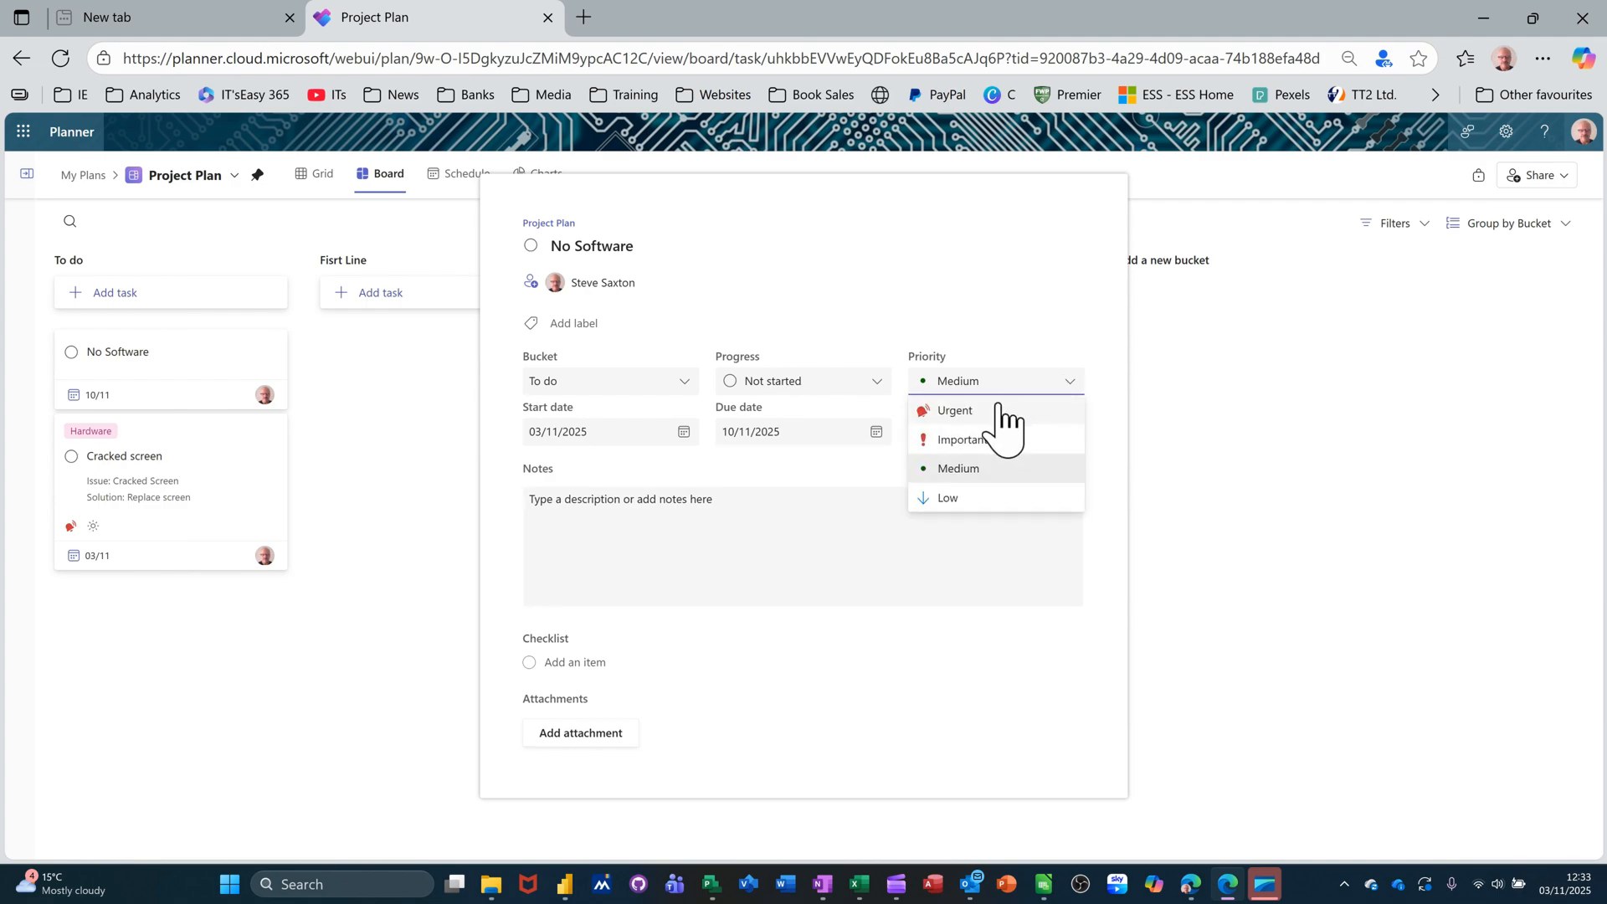
pyautogui.click(965, 442)
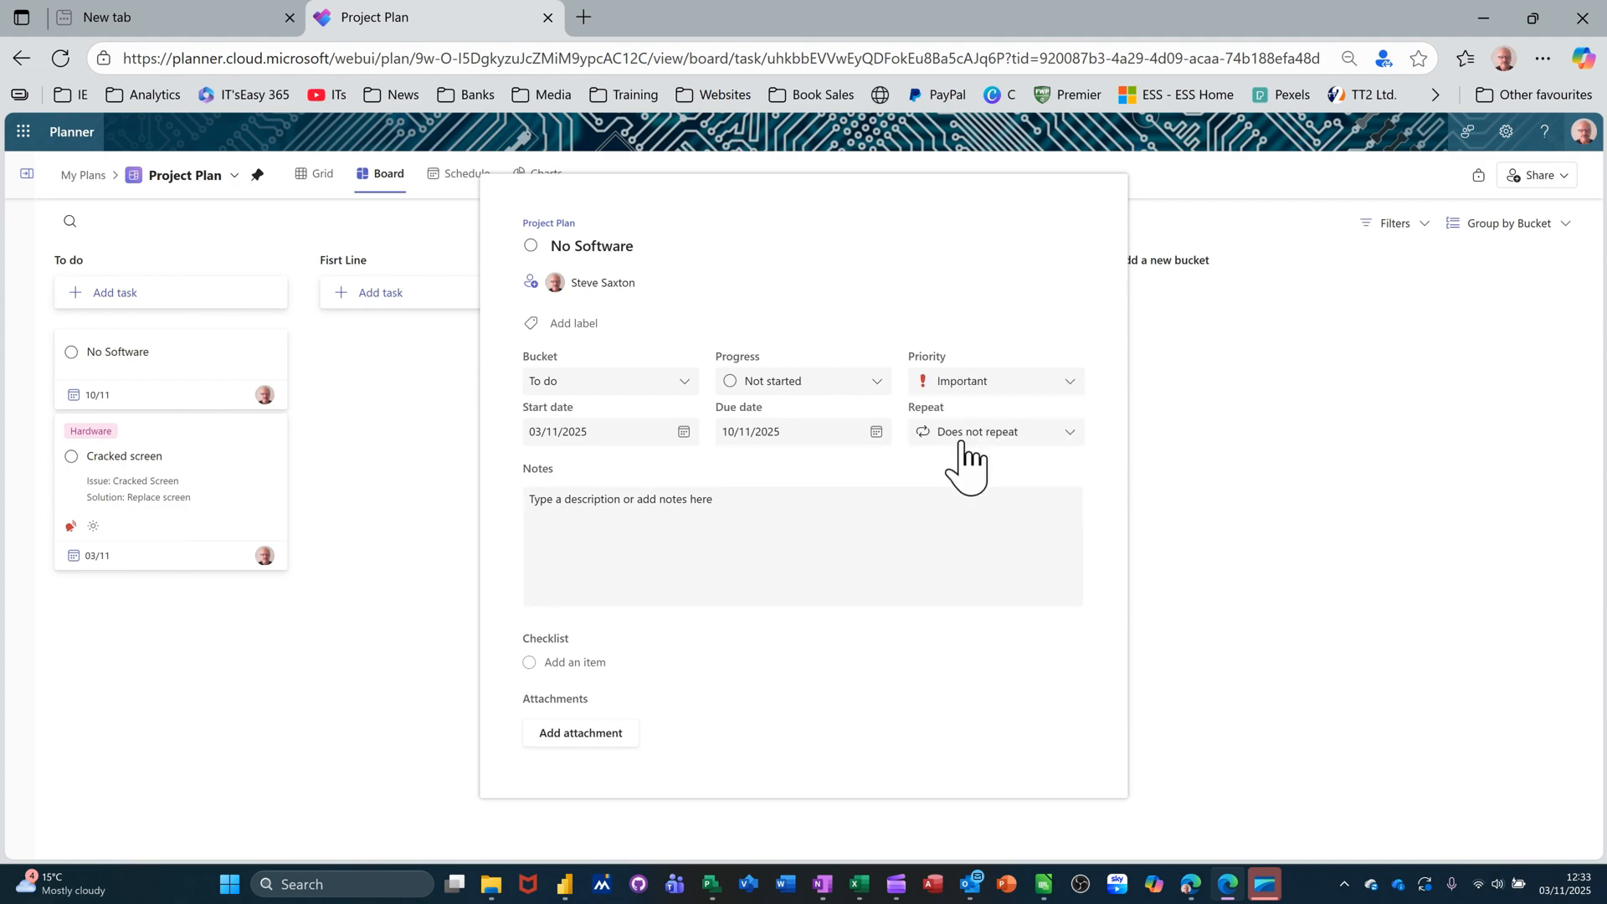
pyautogui.click(746, 519)
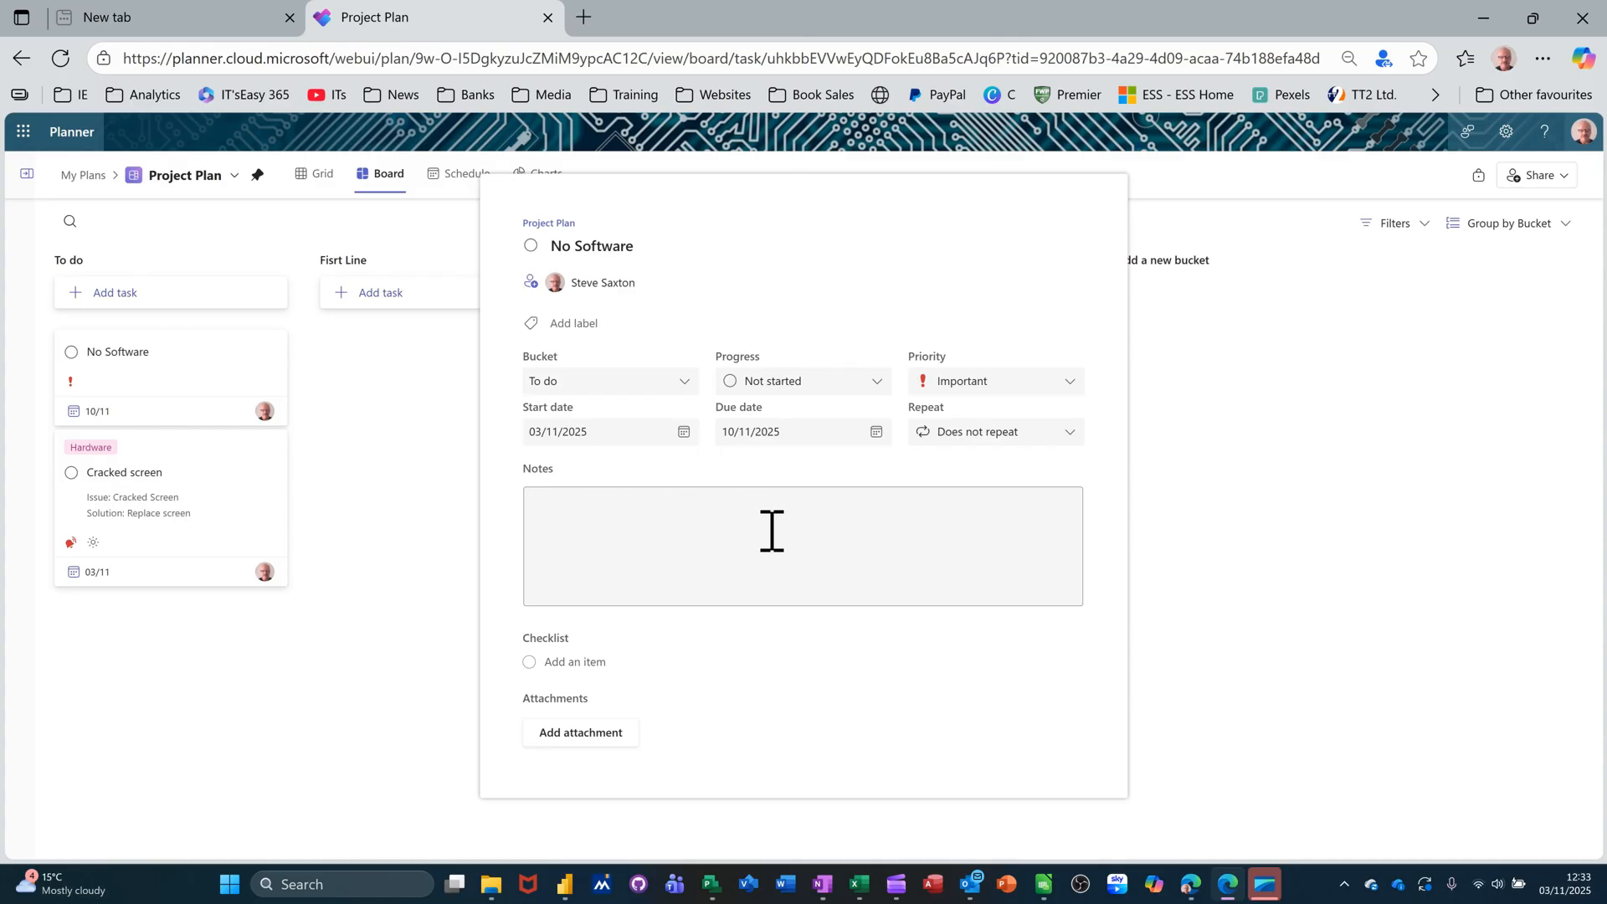
# Step: Rename the Red label to "Software" and apply it to the No Software task
pyautogui.click(604, 323)
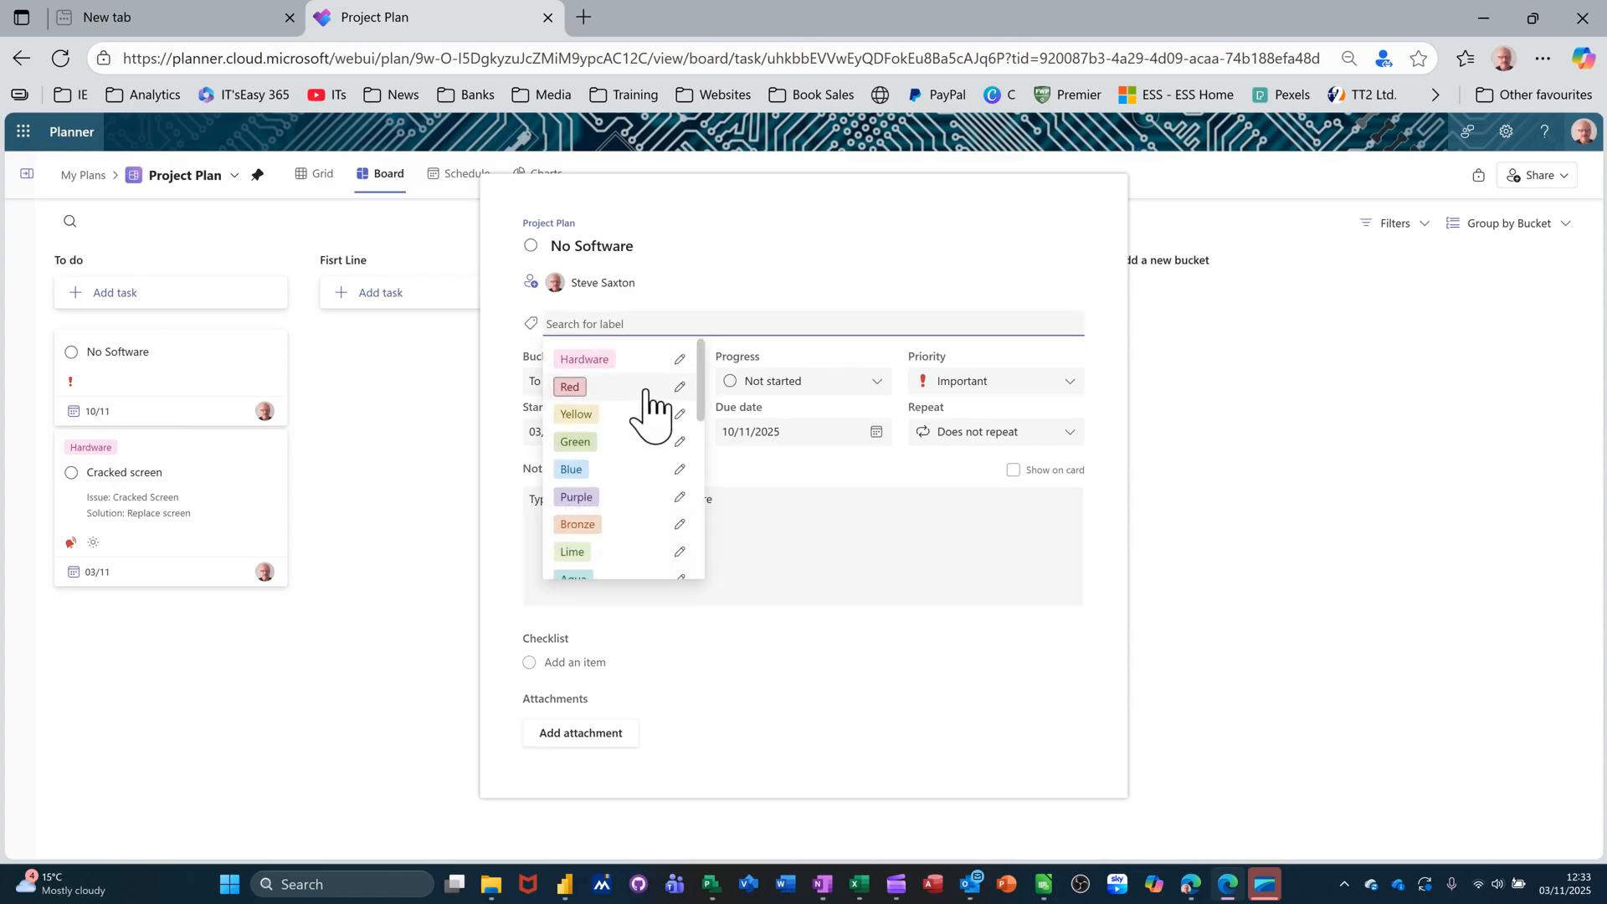
pyautogui.click(680, 386)
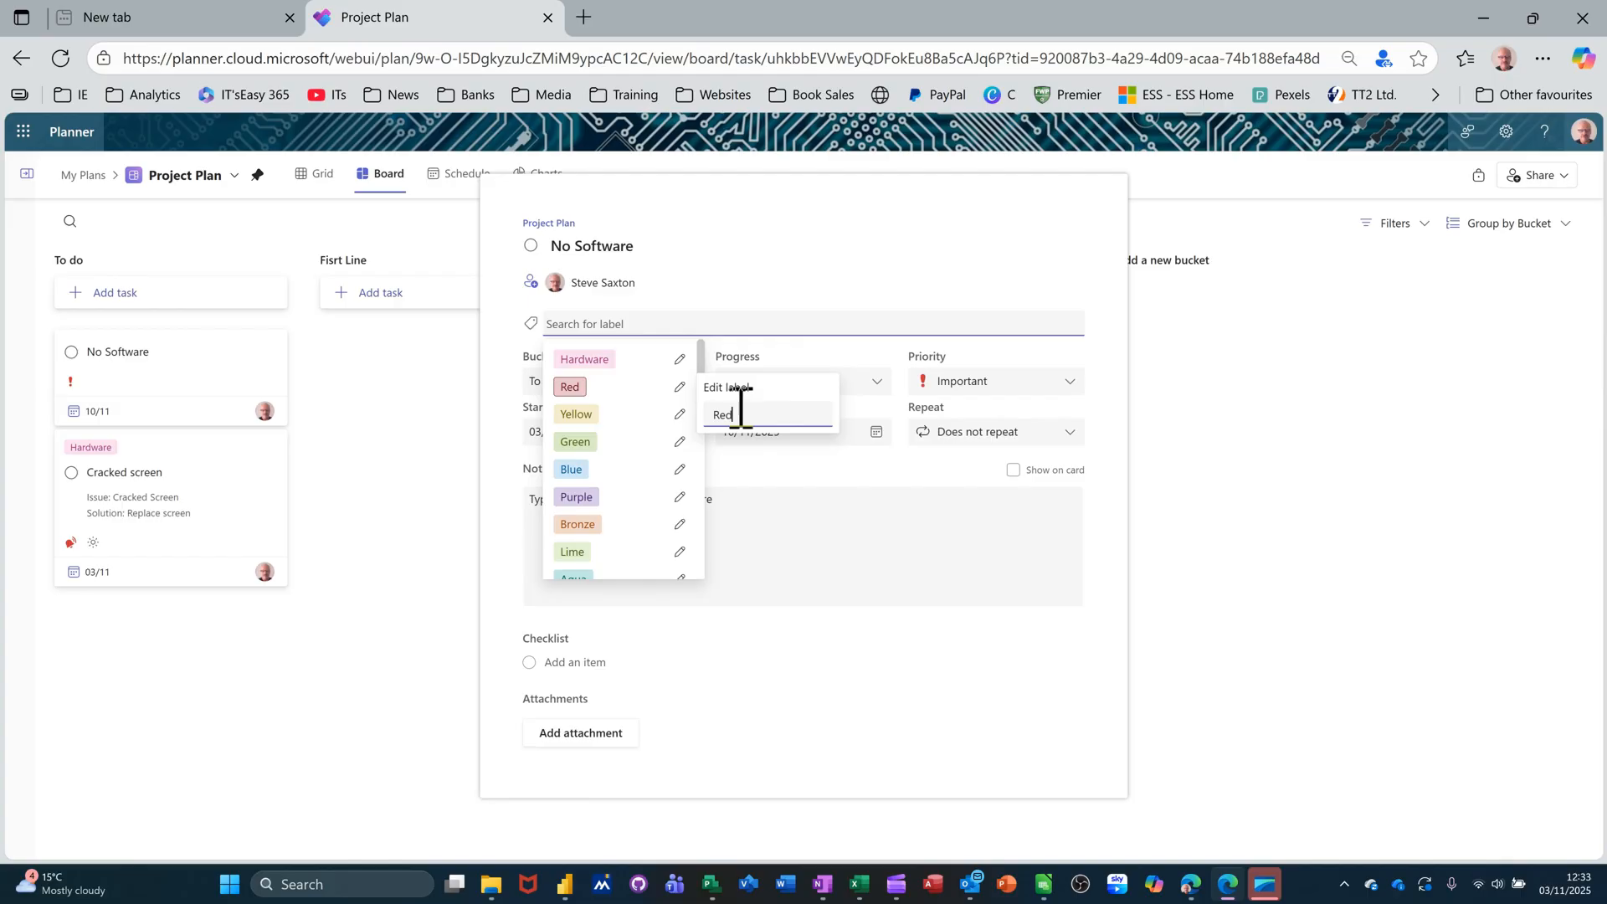
pyautogui.moveTo(760, 416); pyautogui.dragTo(722, 416)
pyautogui.click(741, 303)
pyautogui.click(612, 325)
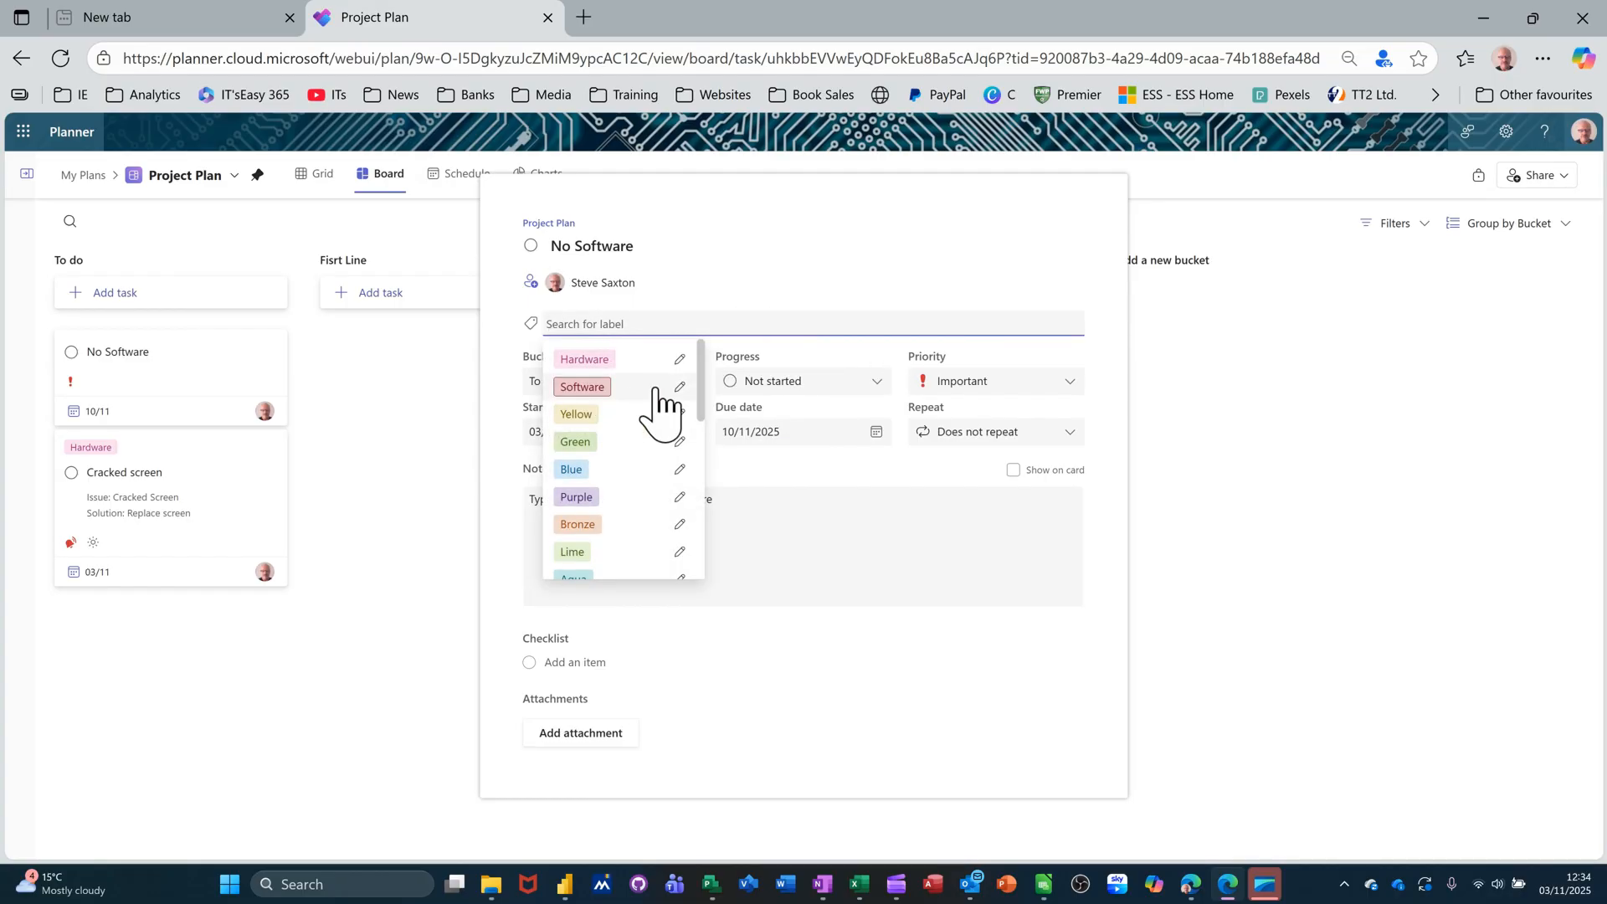
pyautogui.click(590, 387)
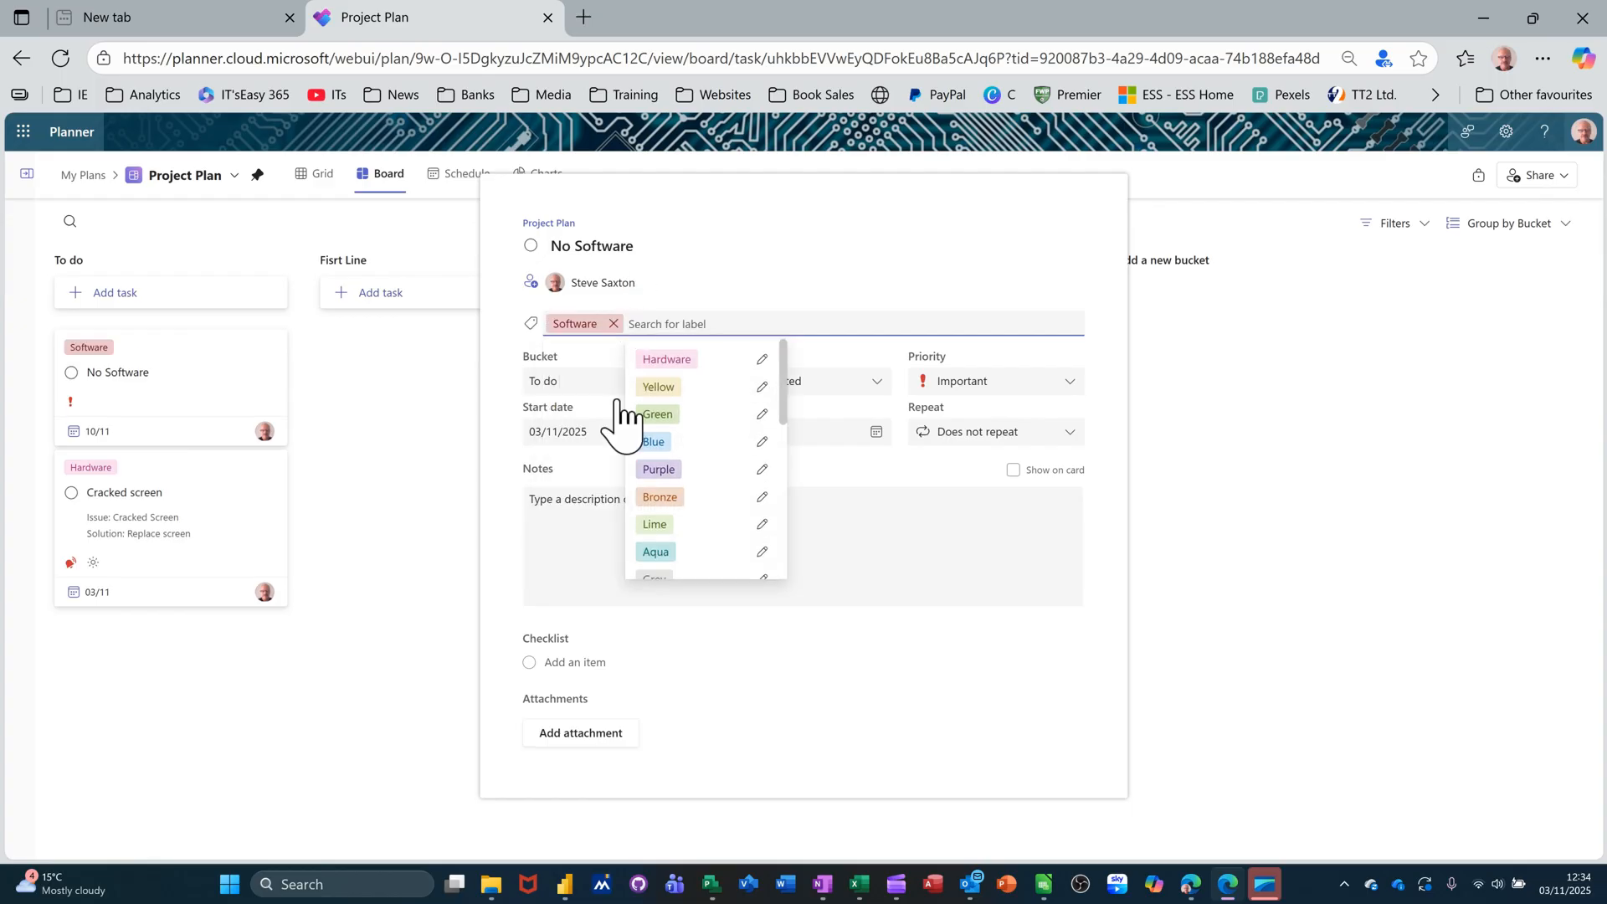
# Step: Add the notes "Issue: No Office" and "Solution: Install Office" to the No Software task and close its details
pyautogui.click(570, 534)
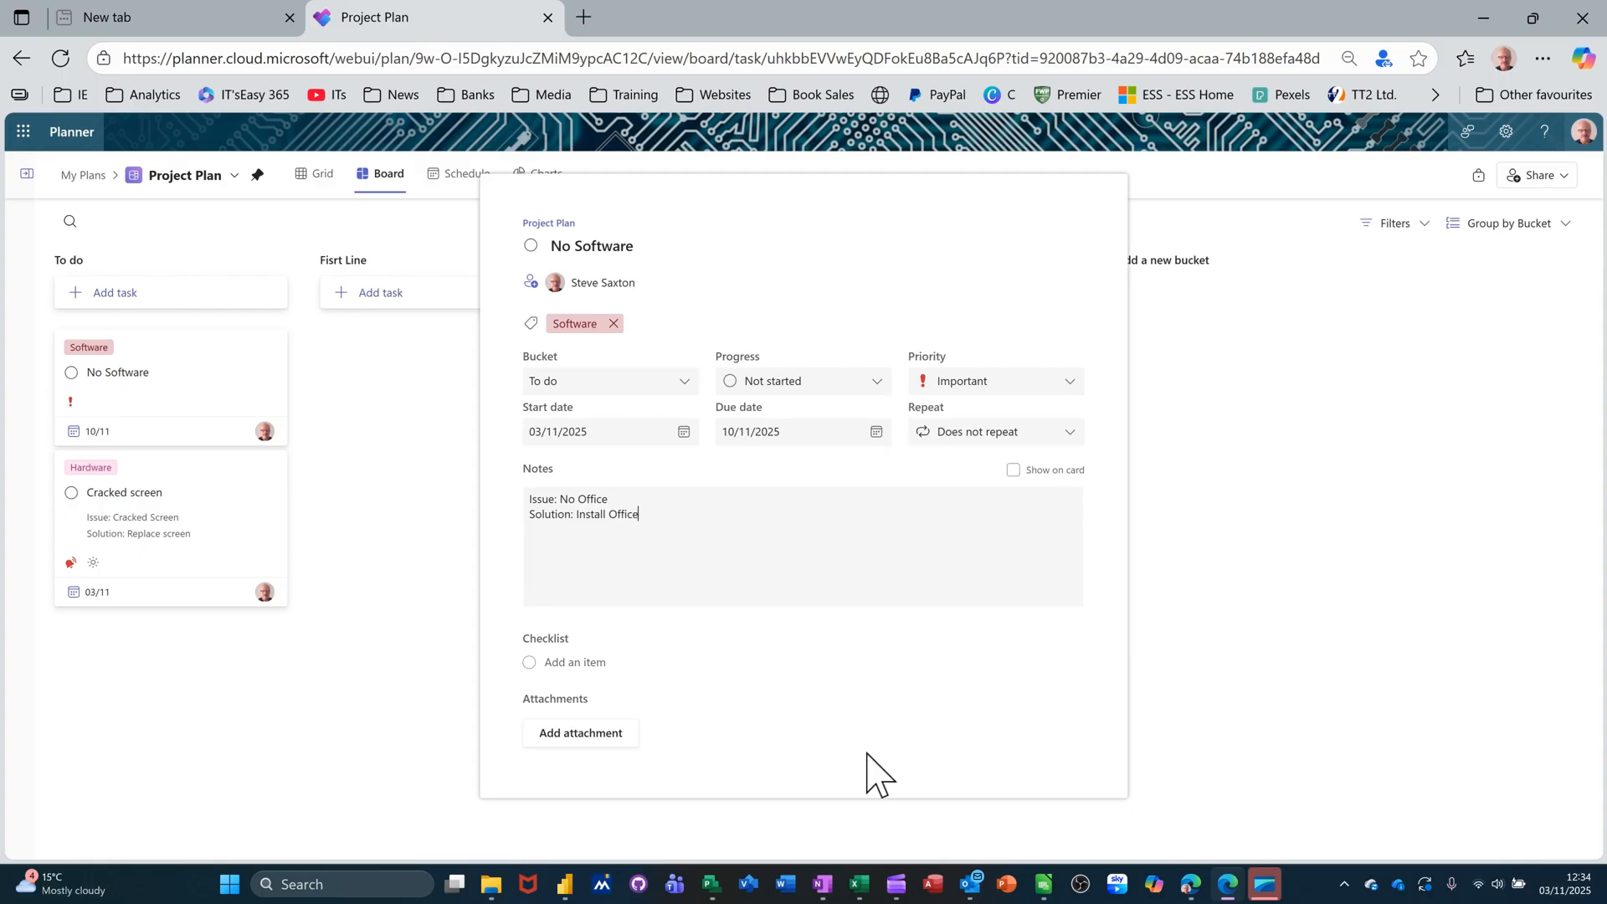
pyautogui.click(1223, 498)
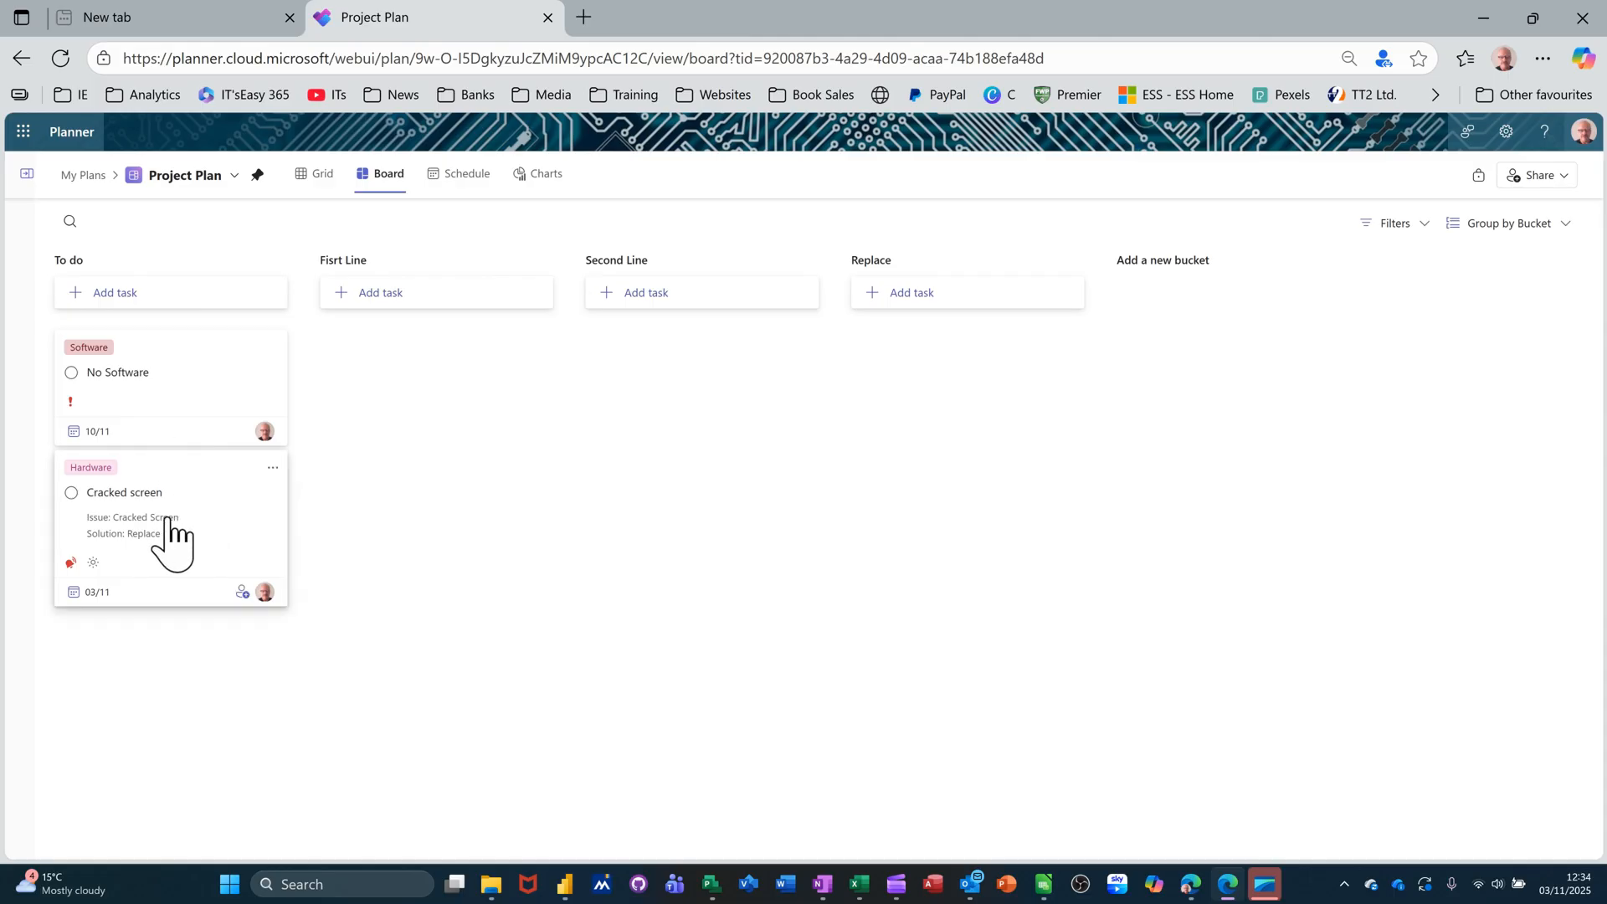
# Step: Move the Cracked screen task to the Fisrt Line bucket and the No Software task through Fisrt Line and Second Line to Replace
pyautogui.moveTo(170, 540); pyautogui.dragTo(418, 469)
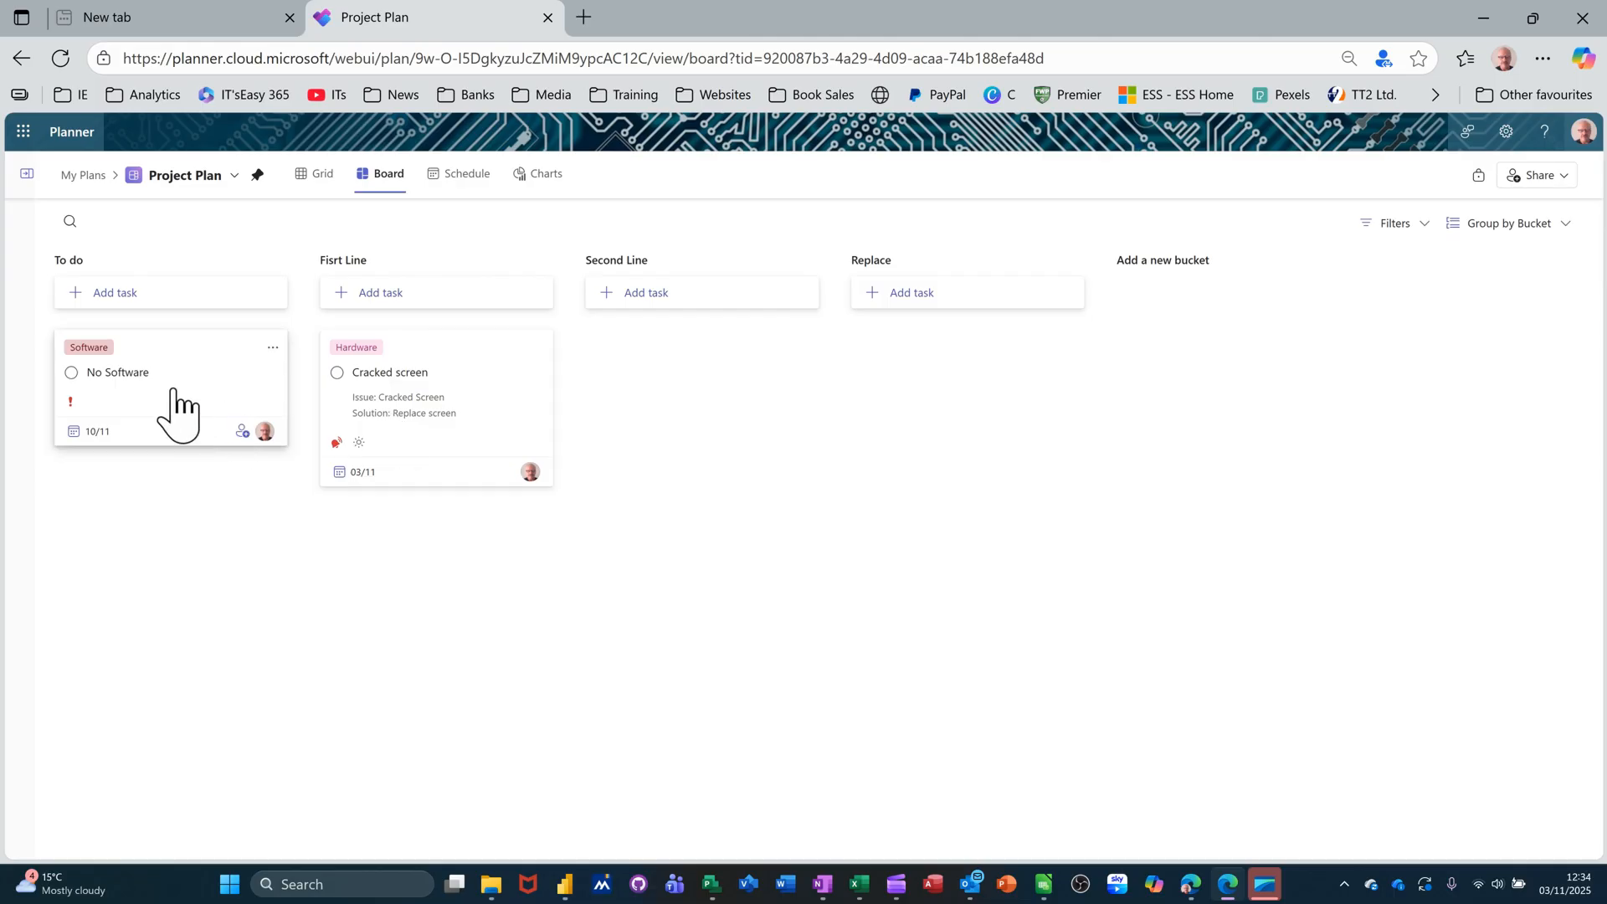
pyautogui.moveTo(168, 406); pyautogui.dragTo(393, 624)
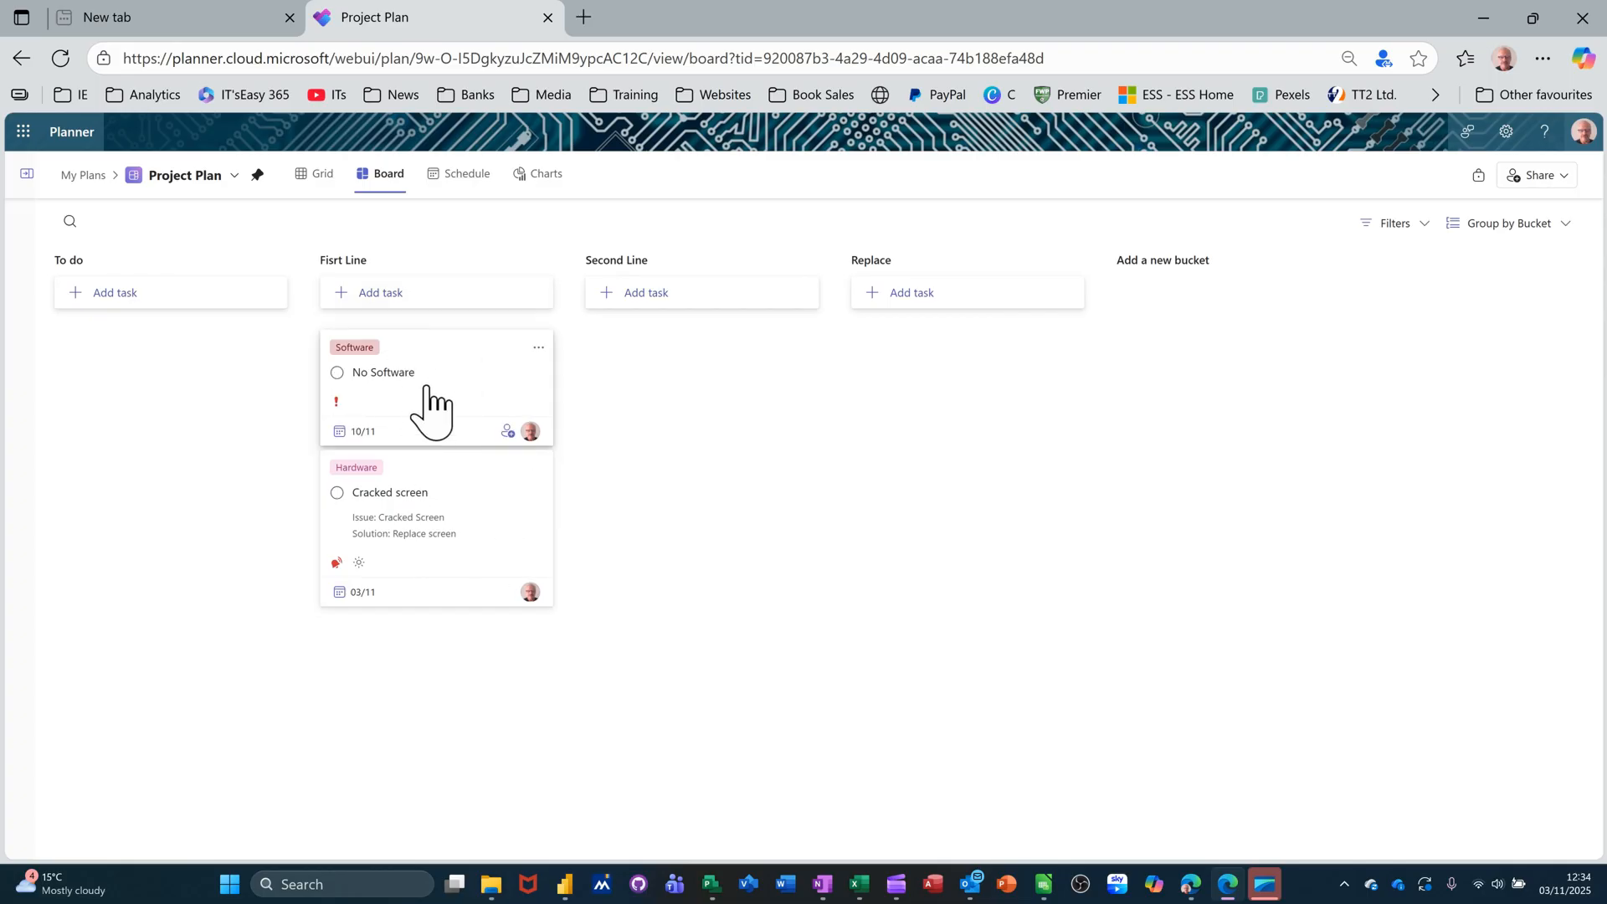
pyautogui.moveTo(427, 389); pyautogui.dragTo(703, 406)
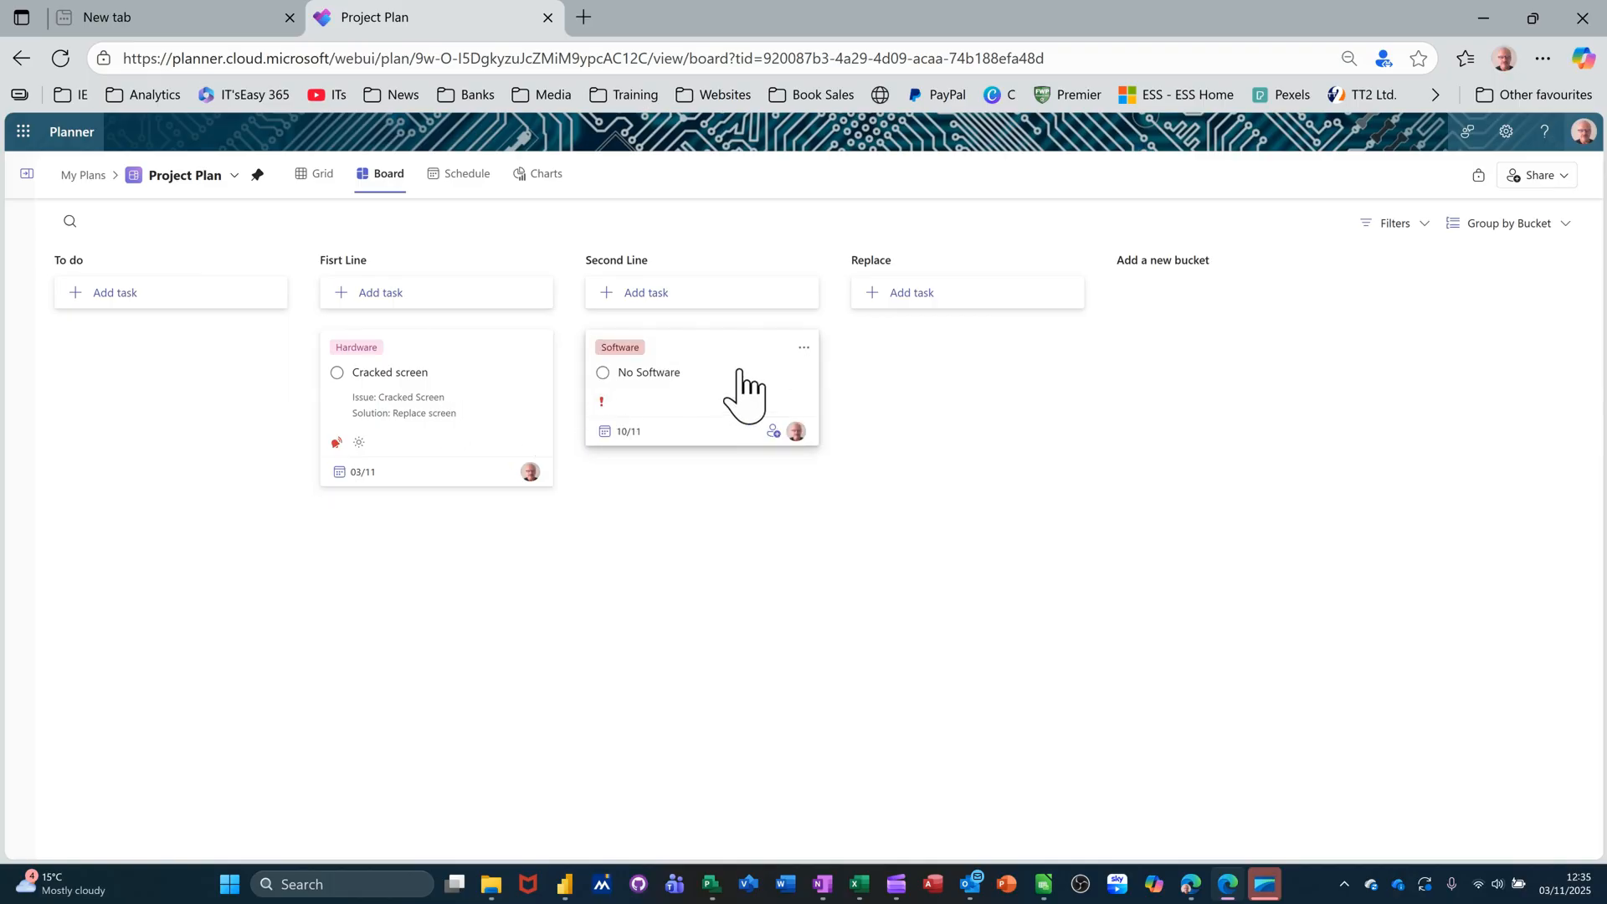
pyautogui.moveTo(718, 401); pyautogui.dragTo(940, 410)
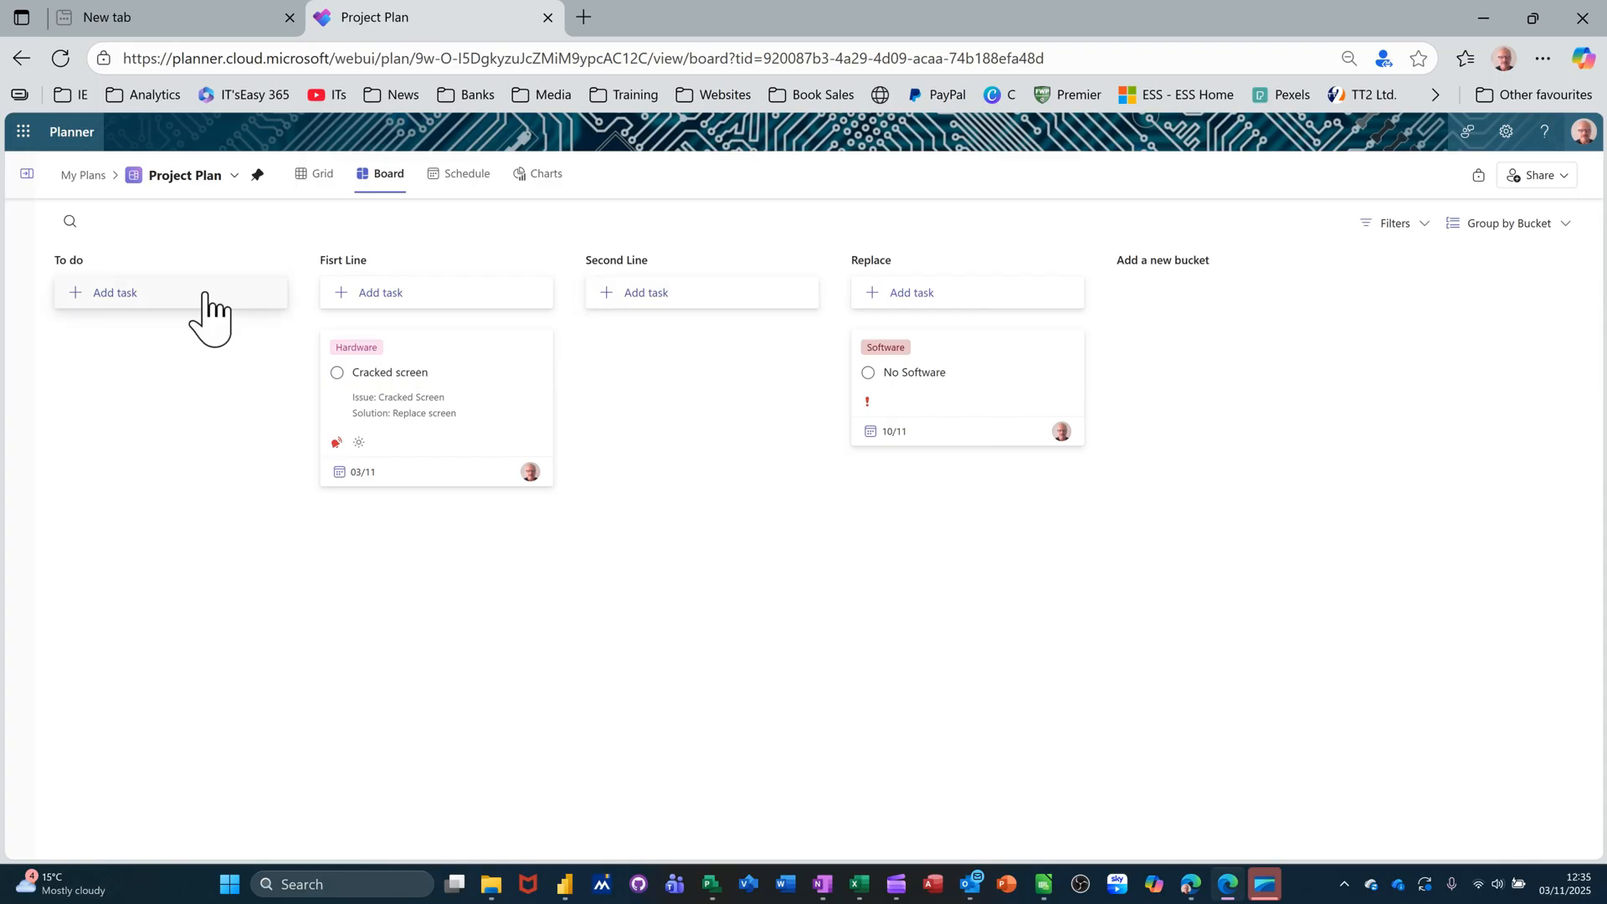
# Step: Add a task named "Cracked case" to the To do bucket and close the new-task form
pyautogui.click(164, 303)
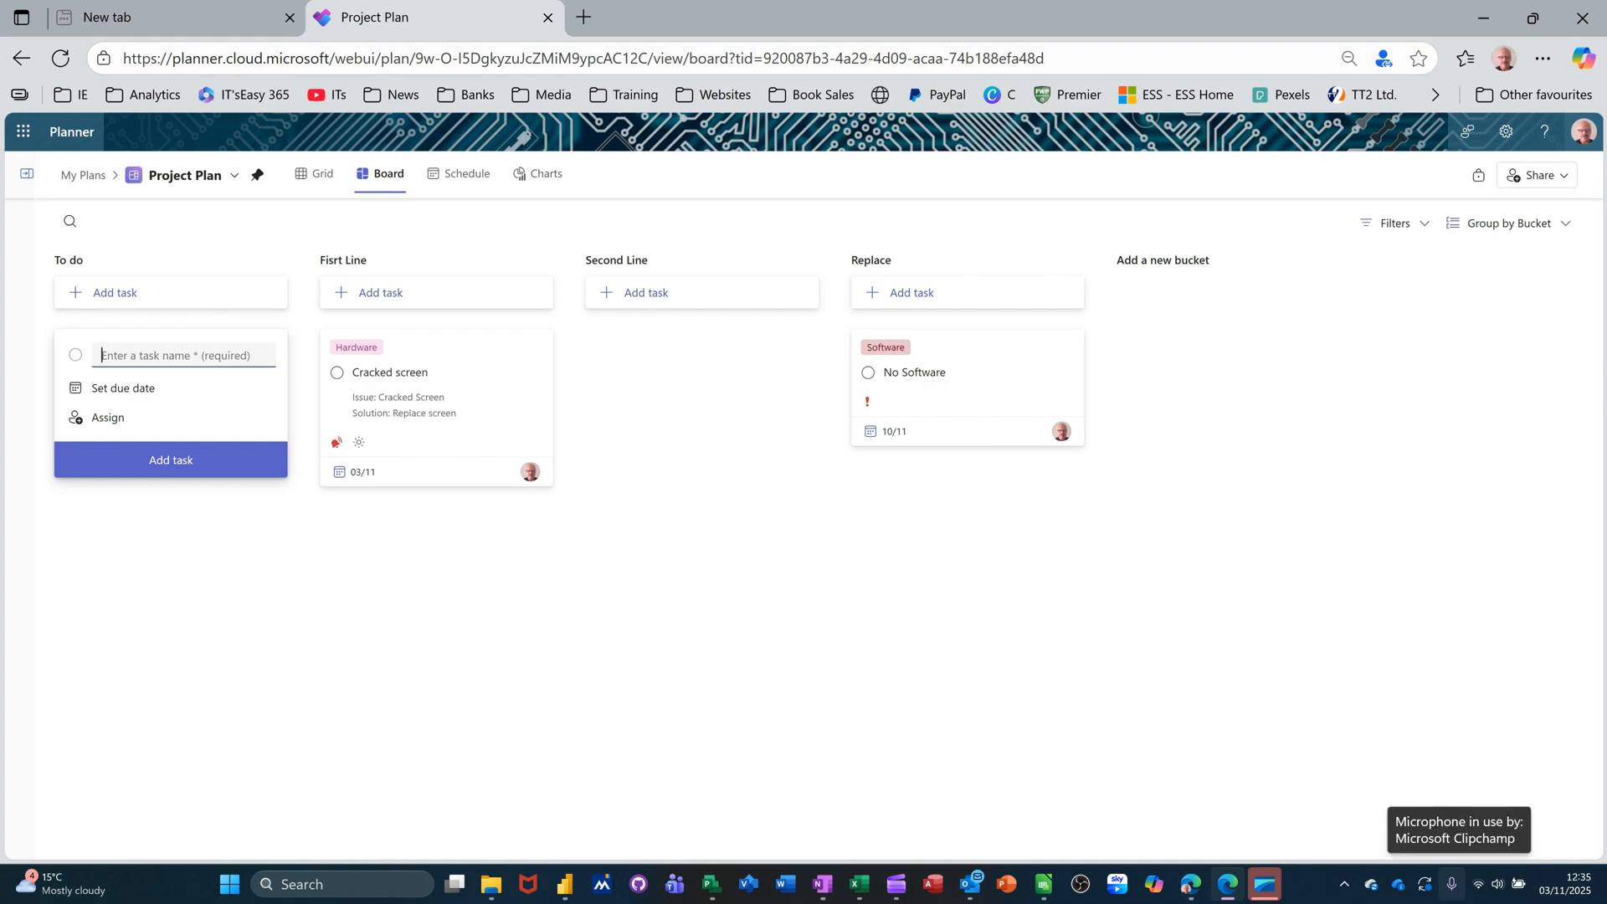
pyautogui.write('Cracked case')
pyautogui.press('Return')
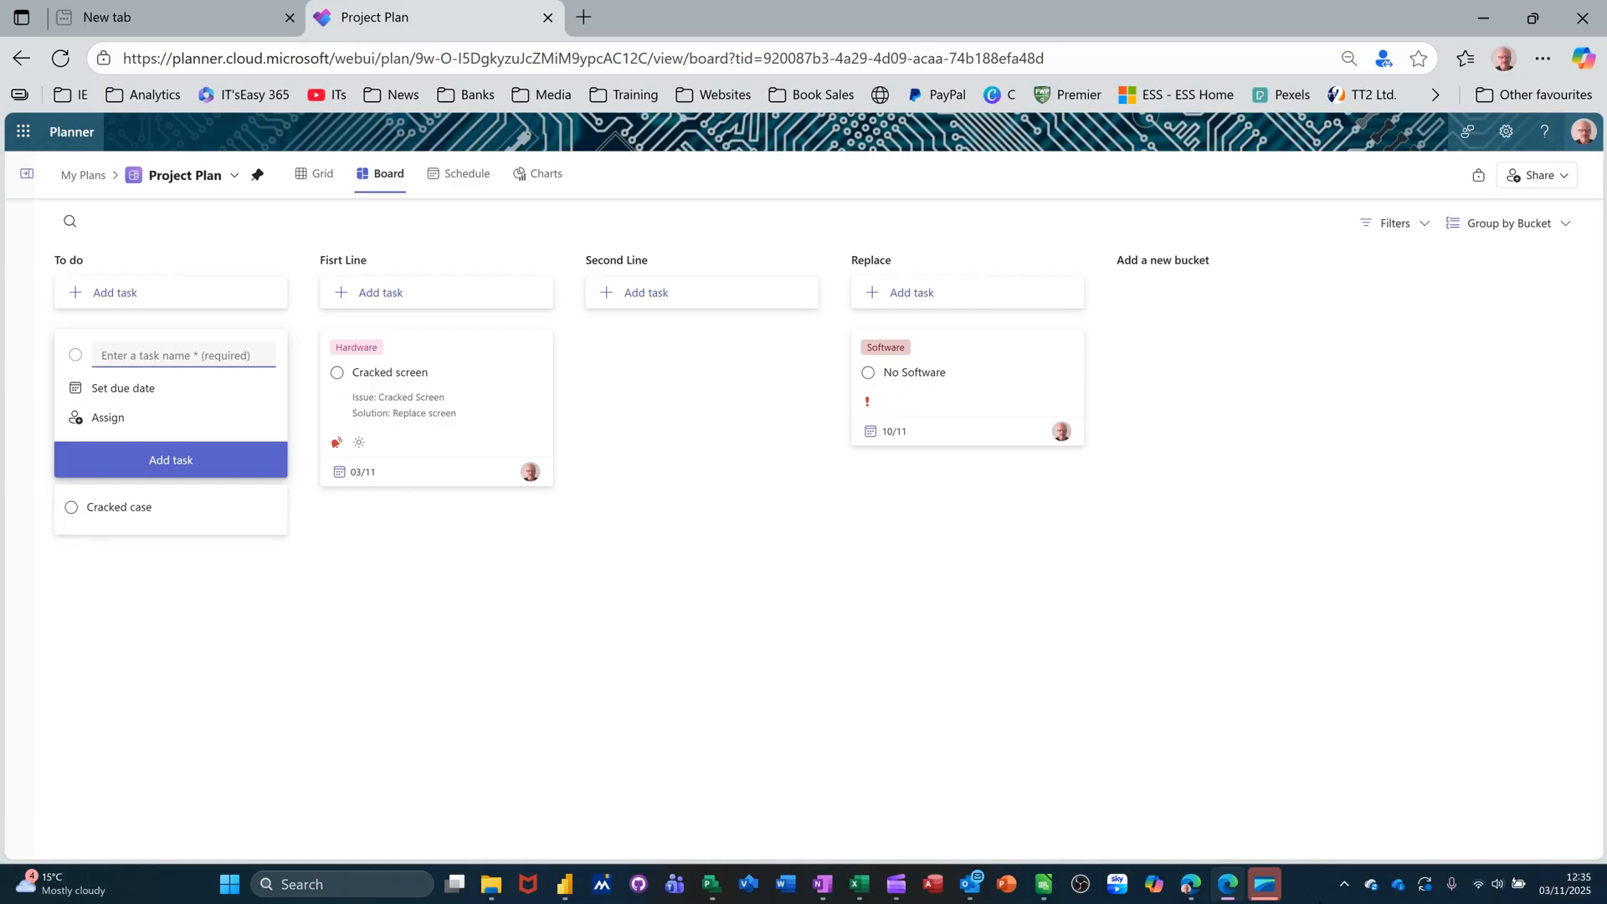
pyautogui.click(159, 509)
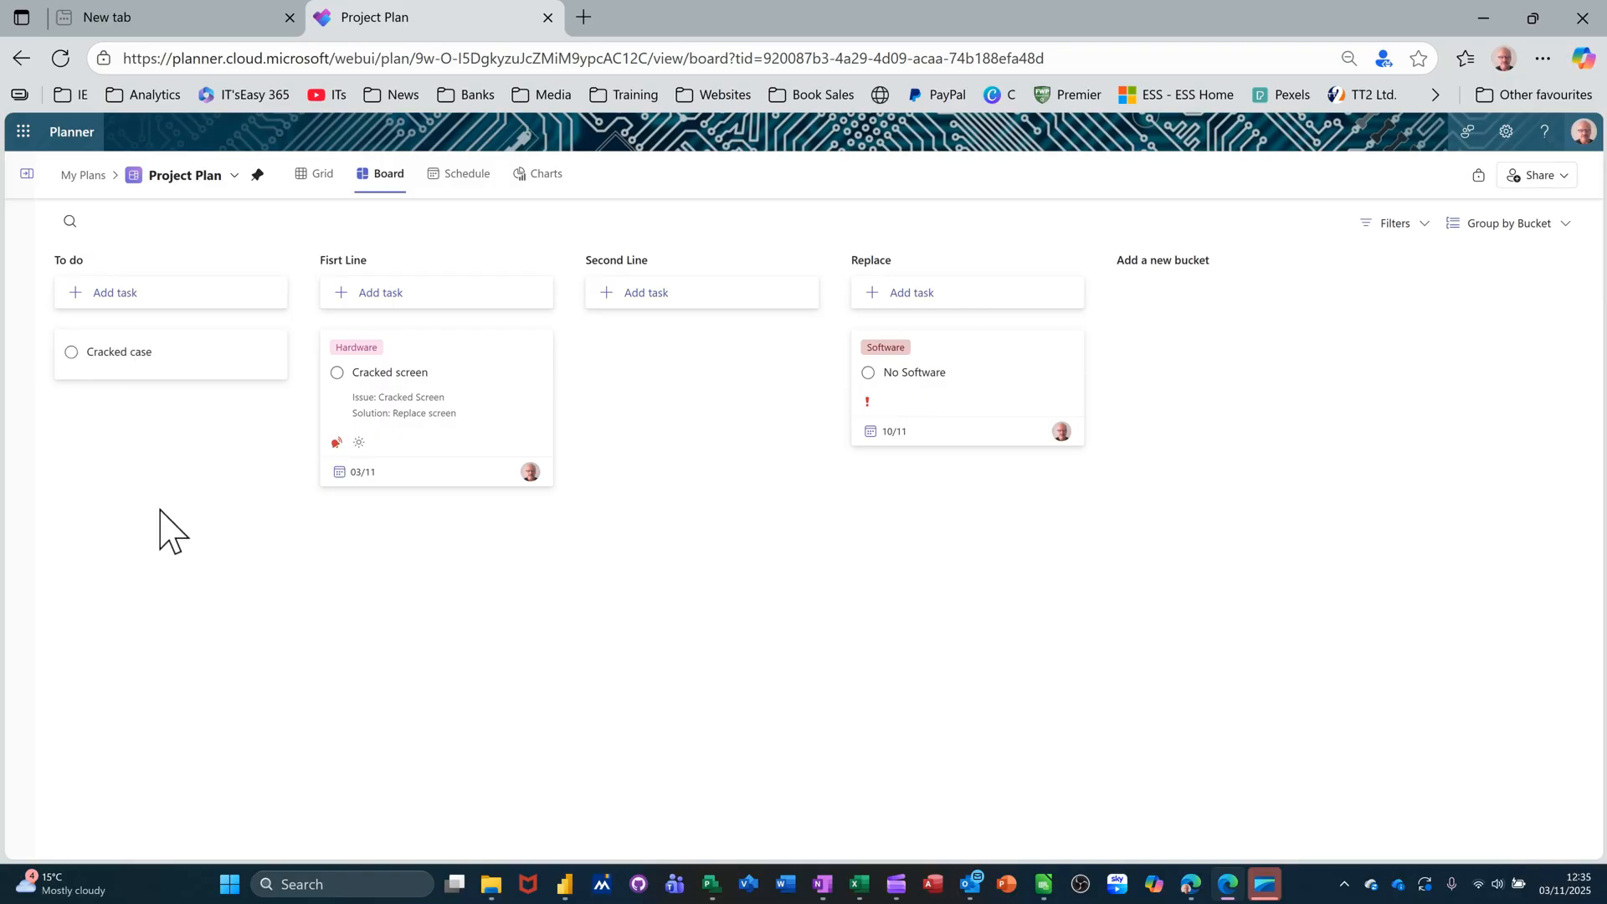
# Step: Open the Cracked case task's details and apply the Hardware label to it
pyautogui.click(170, 363)
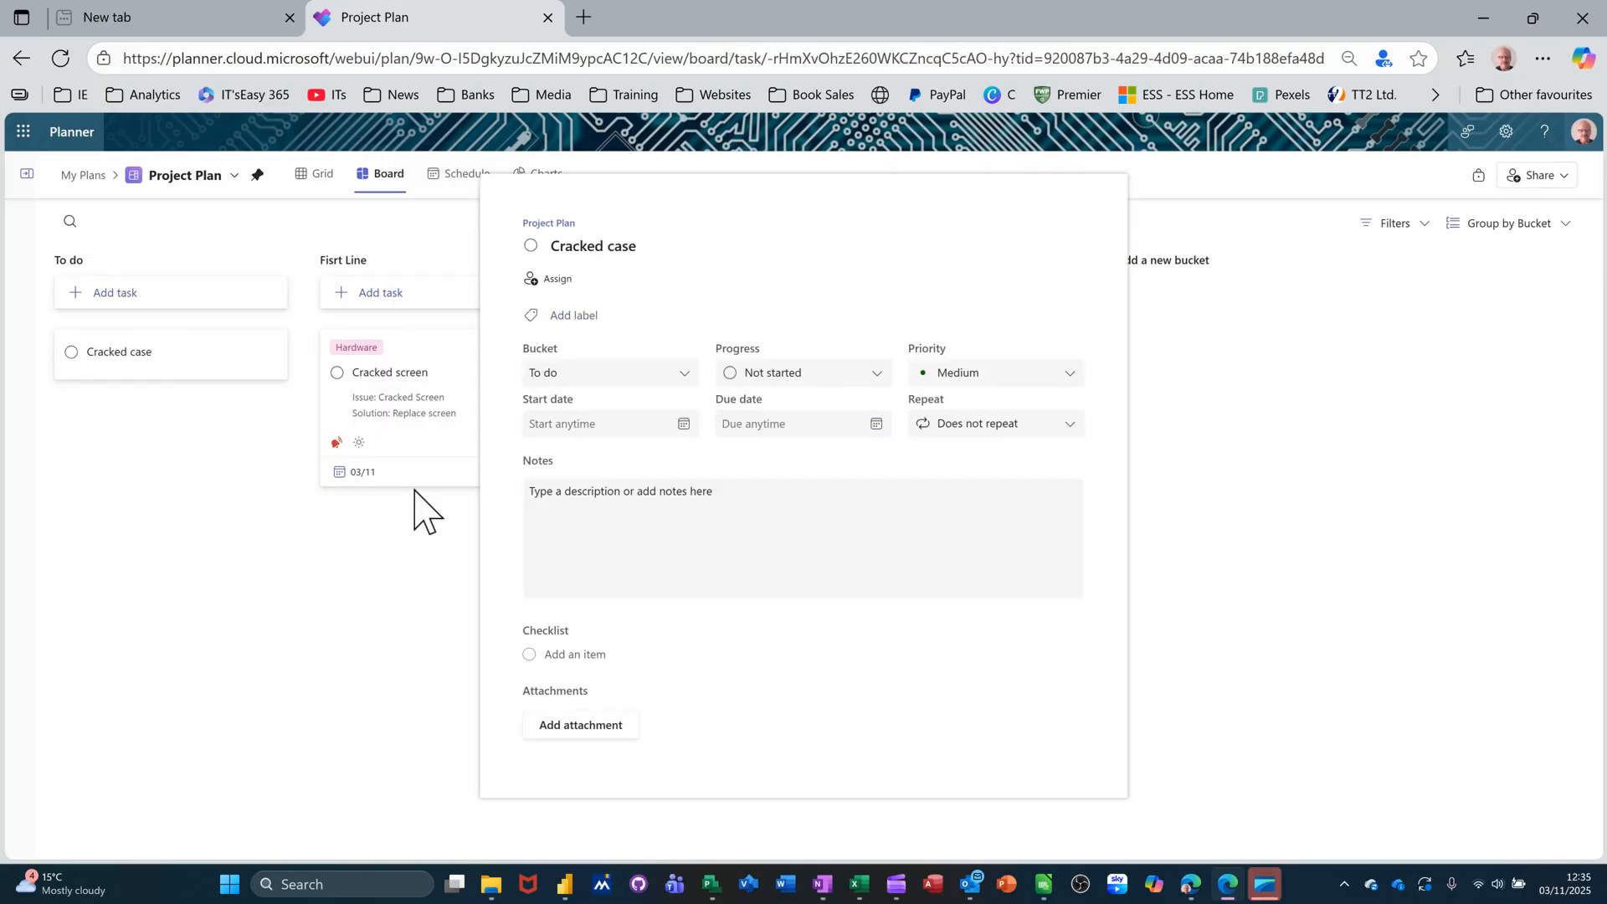
pyautogui.click(600, 316)
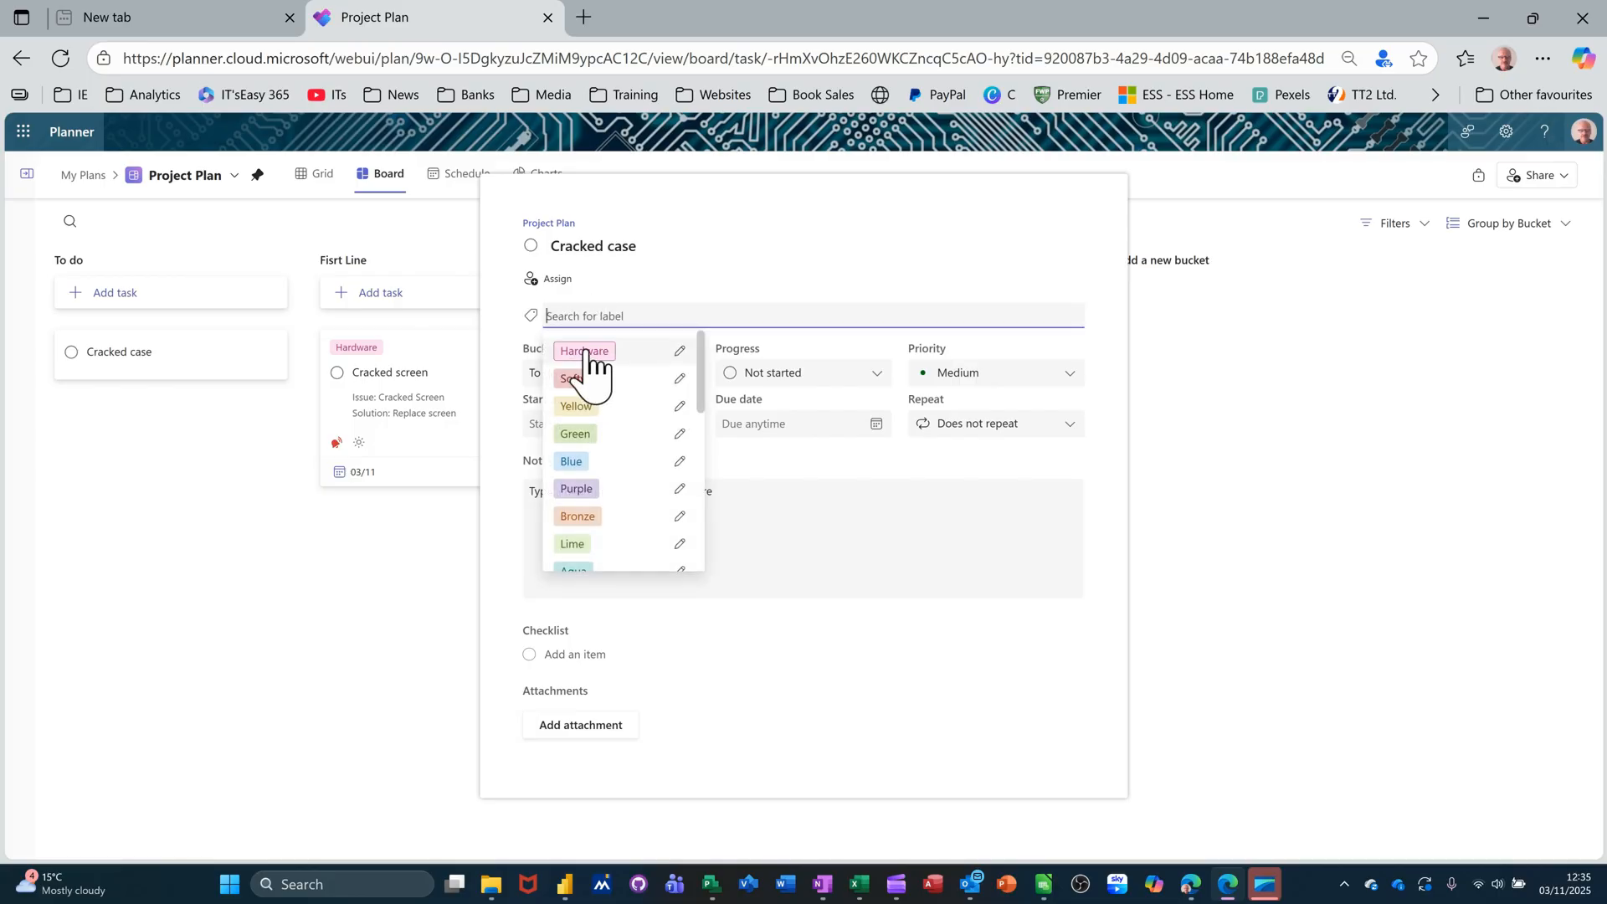
pyautogui.click(586, 353)
pyautogui.click(563, 549)
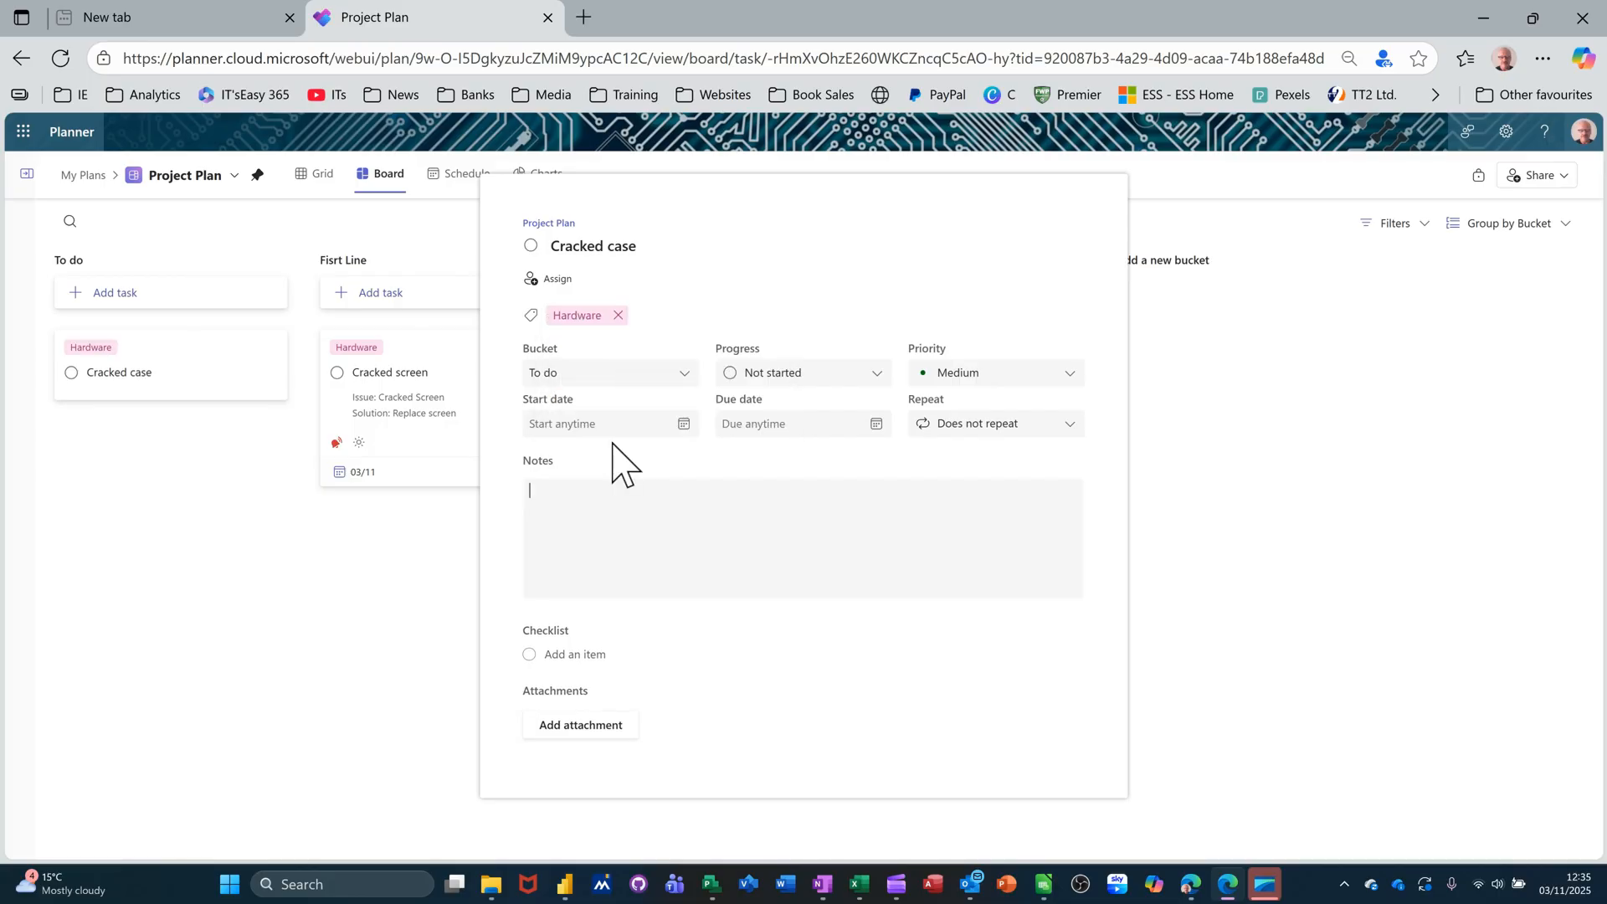
# Step: Set the Cracked case task's start date to 03/11/2025 and its due date to 17/11/2025
pyautogui.click(684, 423)
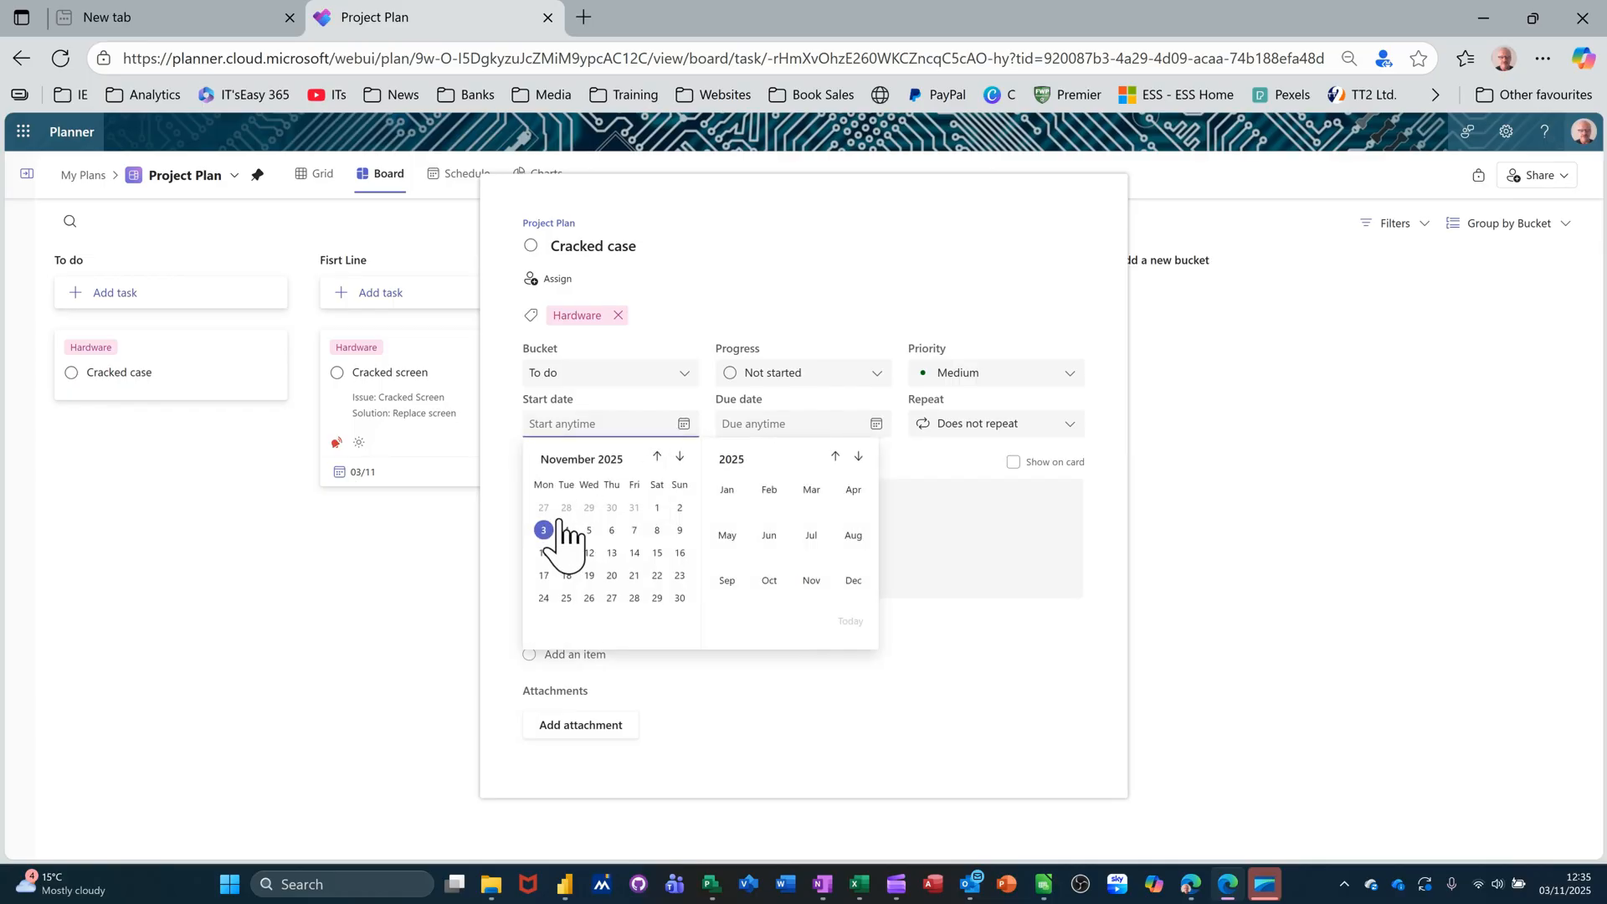
pyautogui.click(544, 530)
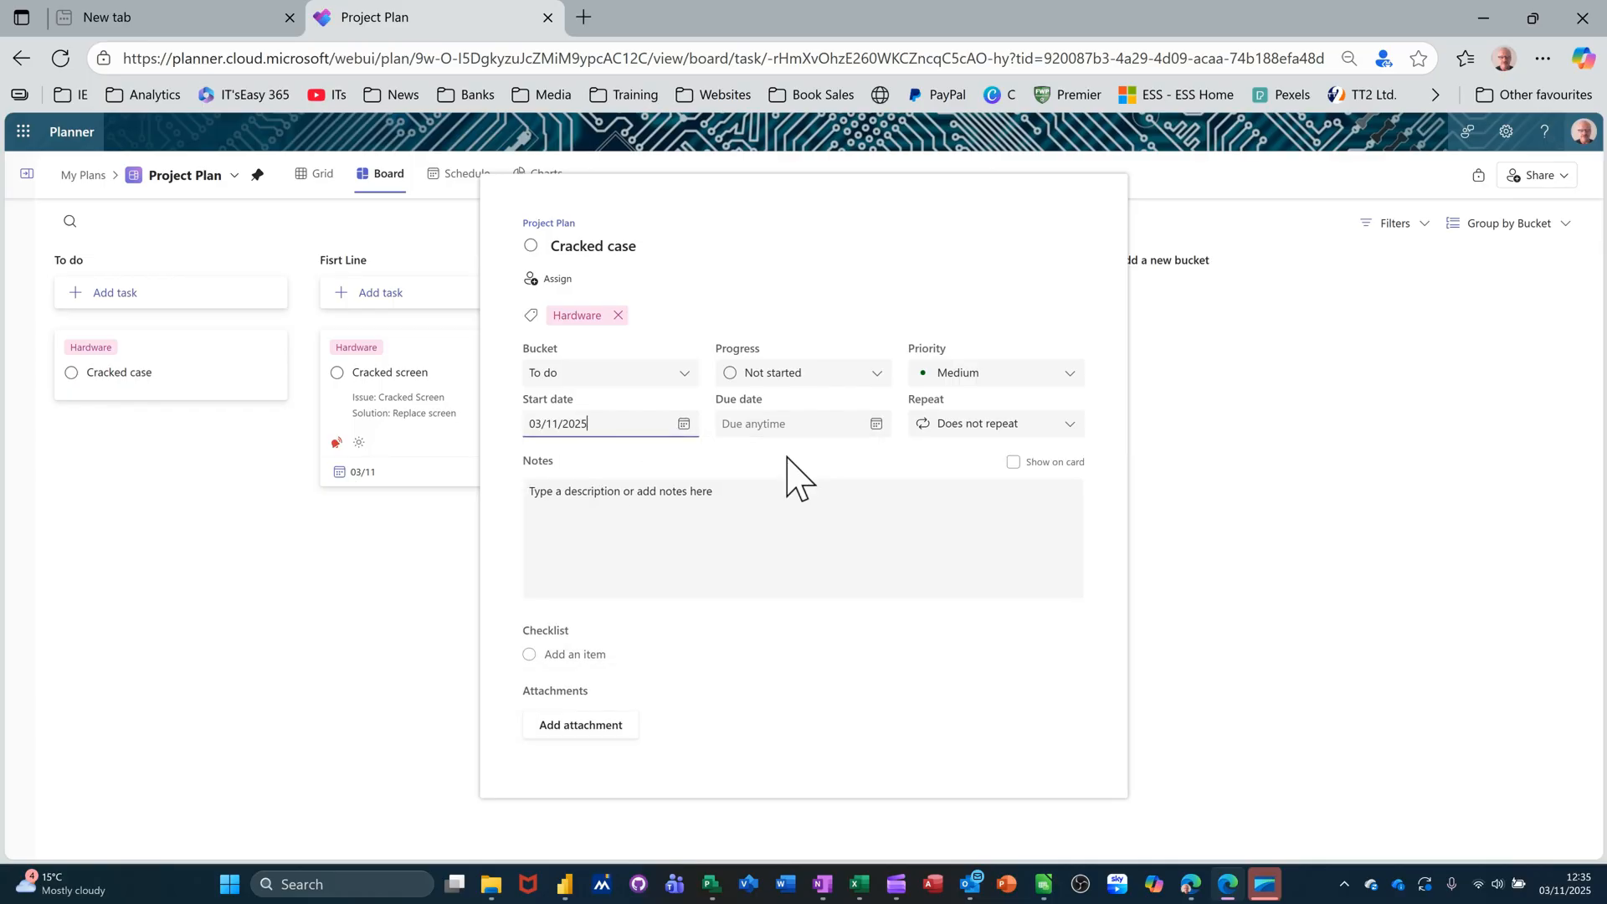
pyautogui.click(876, 425)
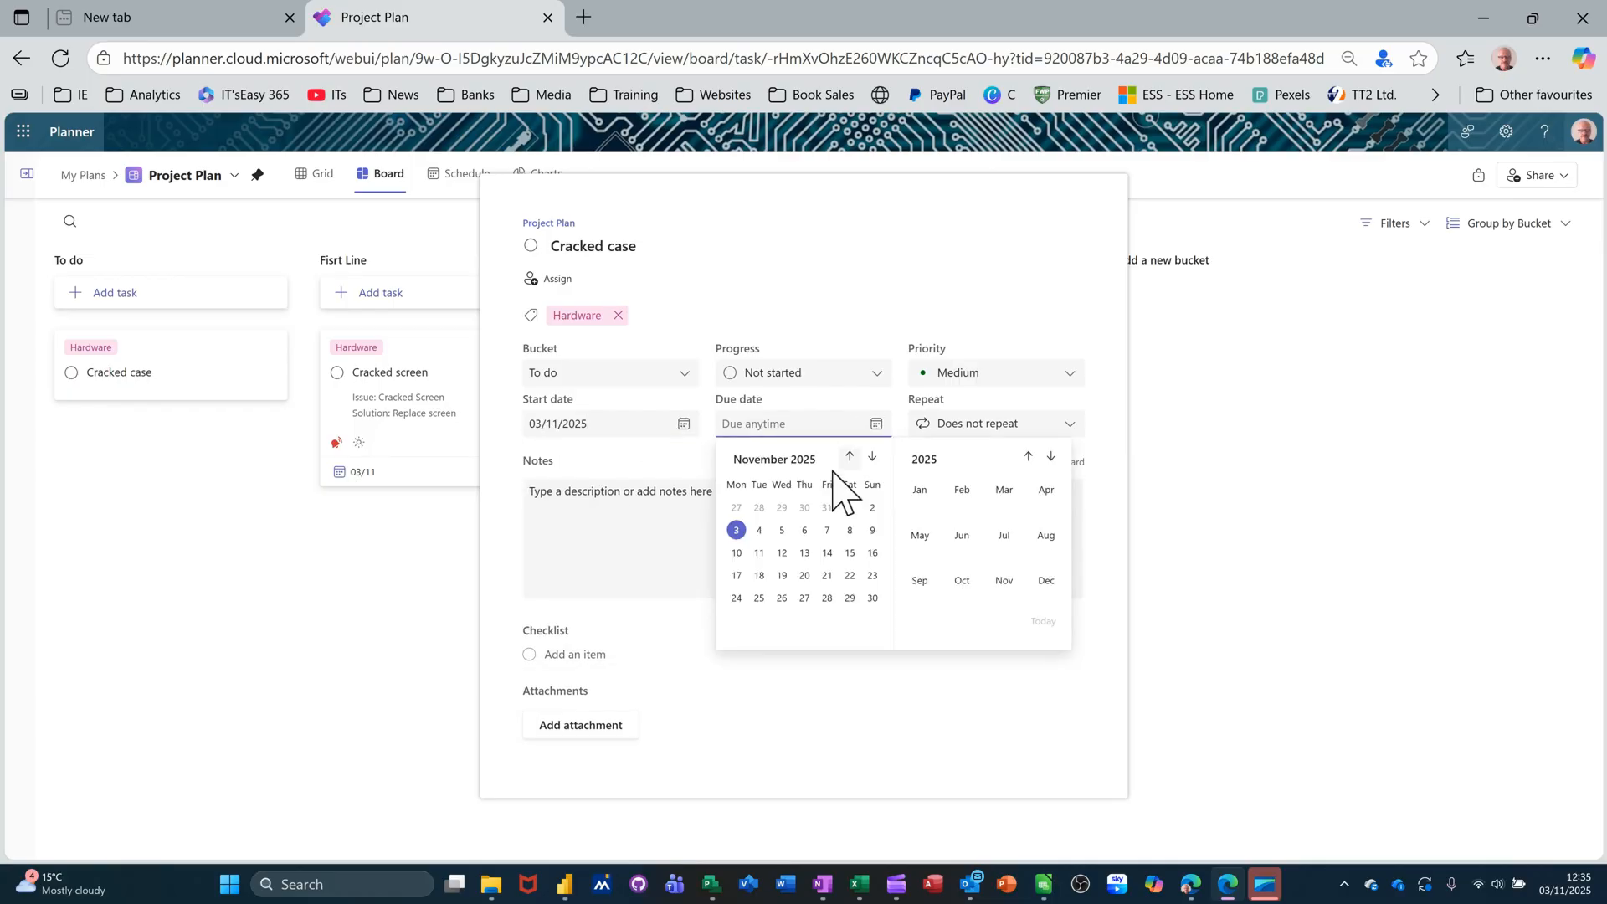
pyautogui.click(736, 576)
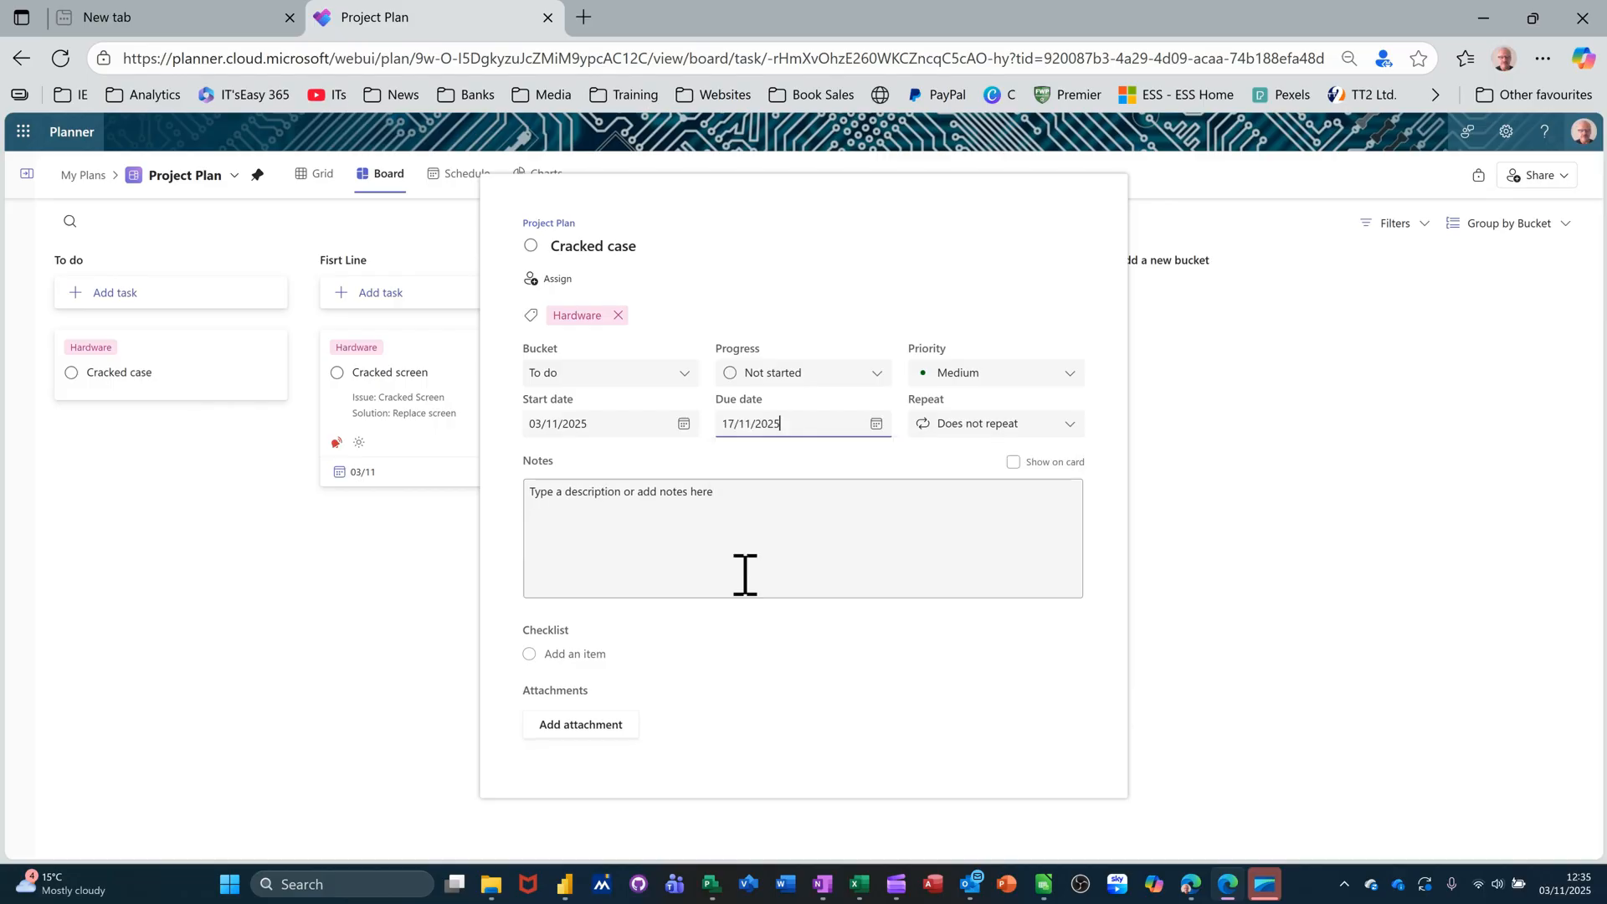
# Step: Keep the Cracked case task's priority at Medium, leave its notes empty and close the task details
pyautogui.click(1072, 374)
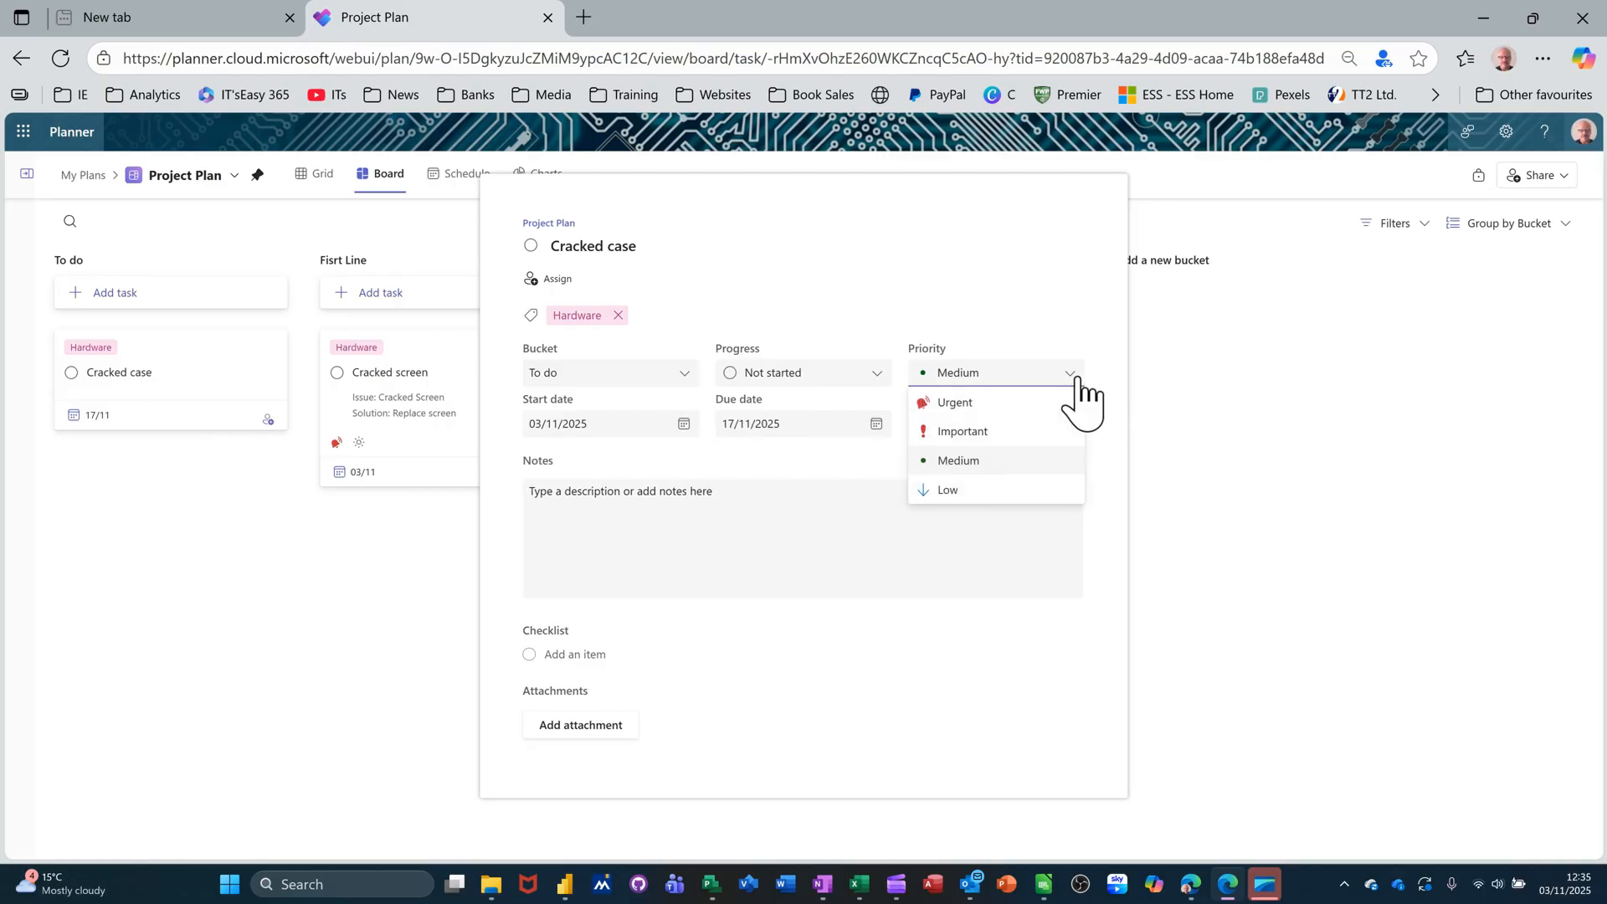
pyautogui.click(971, 461)
pyautogui.click(841, 534)
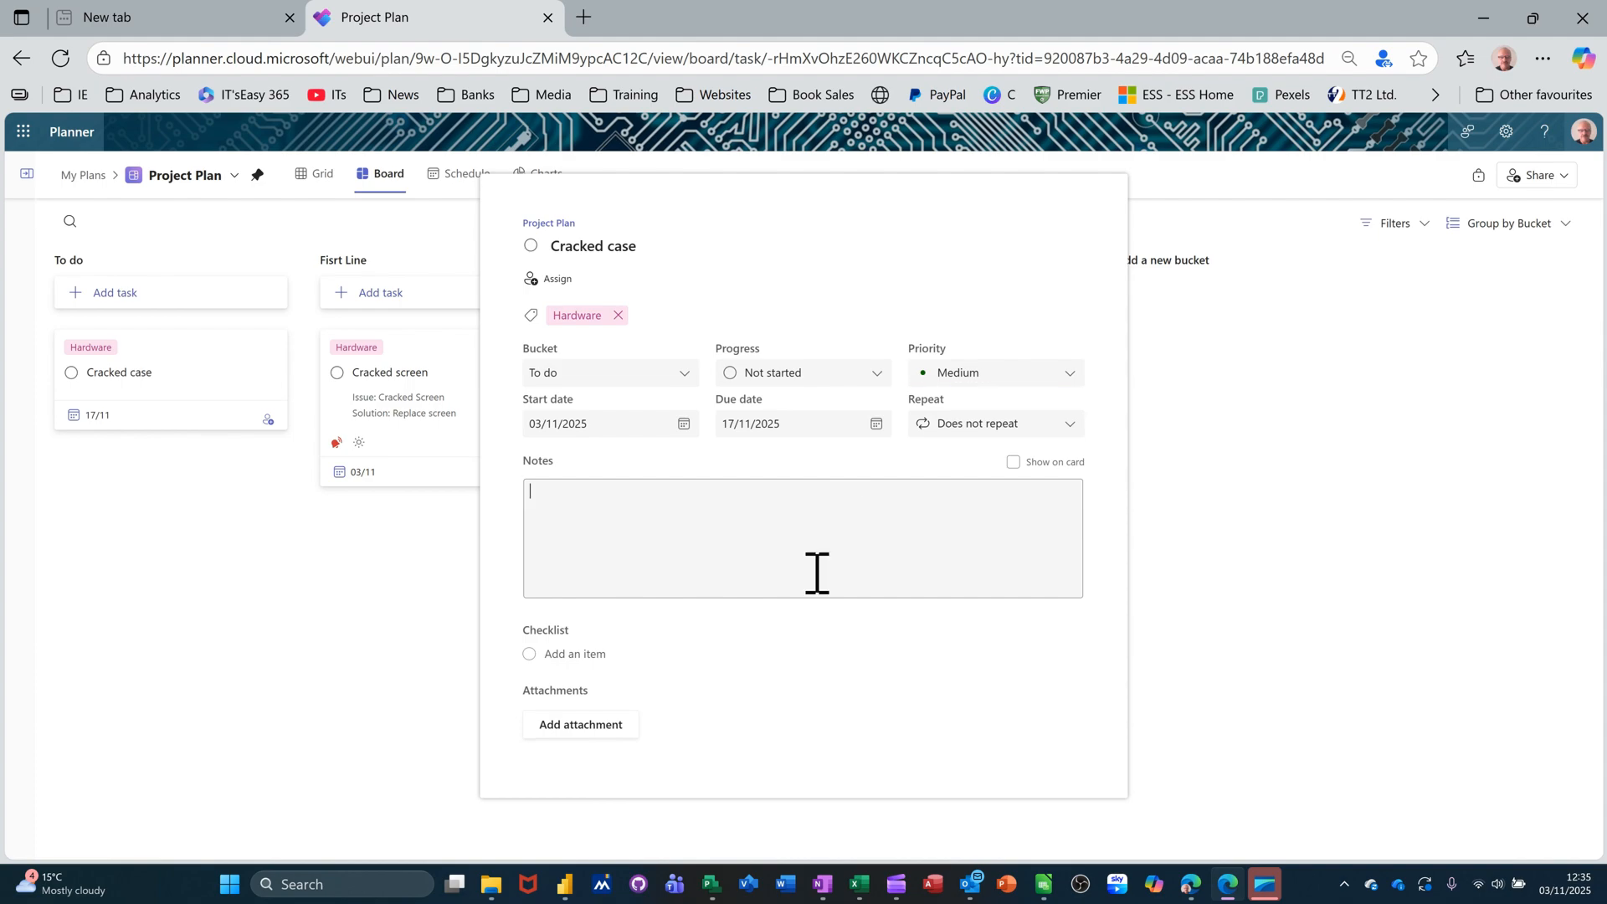
pyautogui.click(1205, 467)
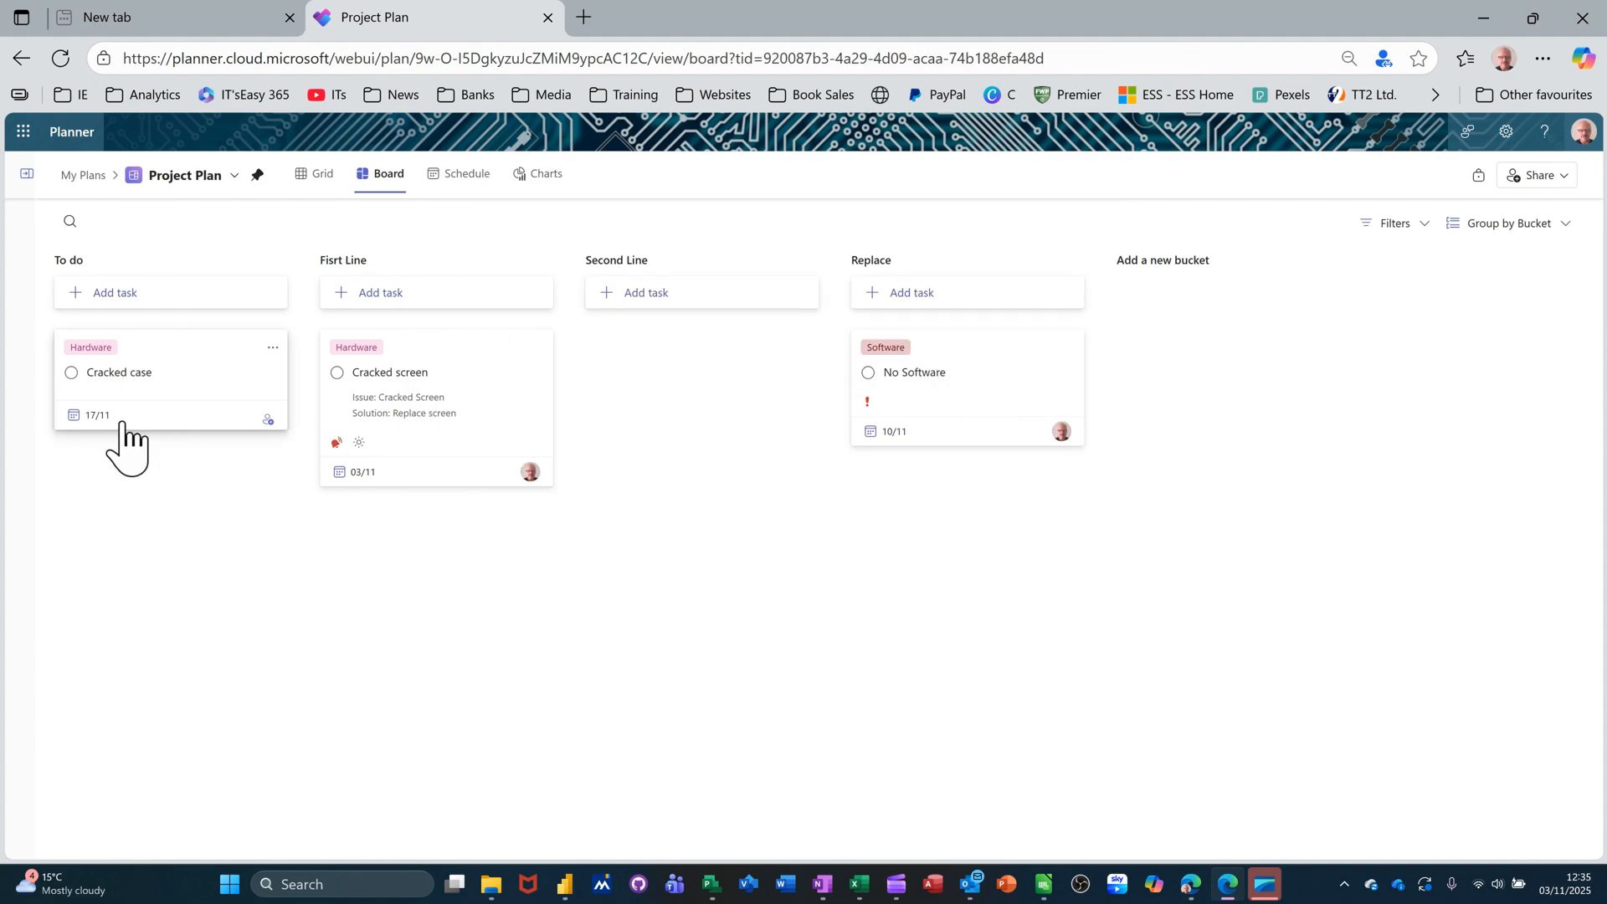
# Step: Reopen the Cracked case task, assign it to the suggested team member and close its details
pyautogui.click(140, 383)
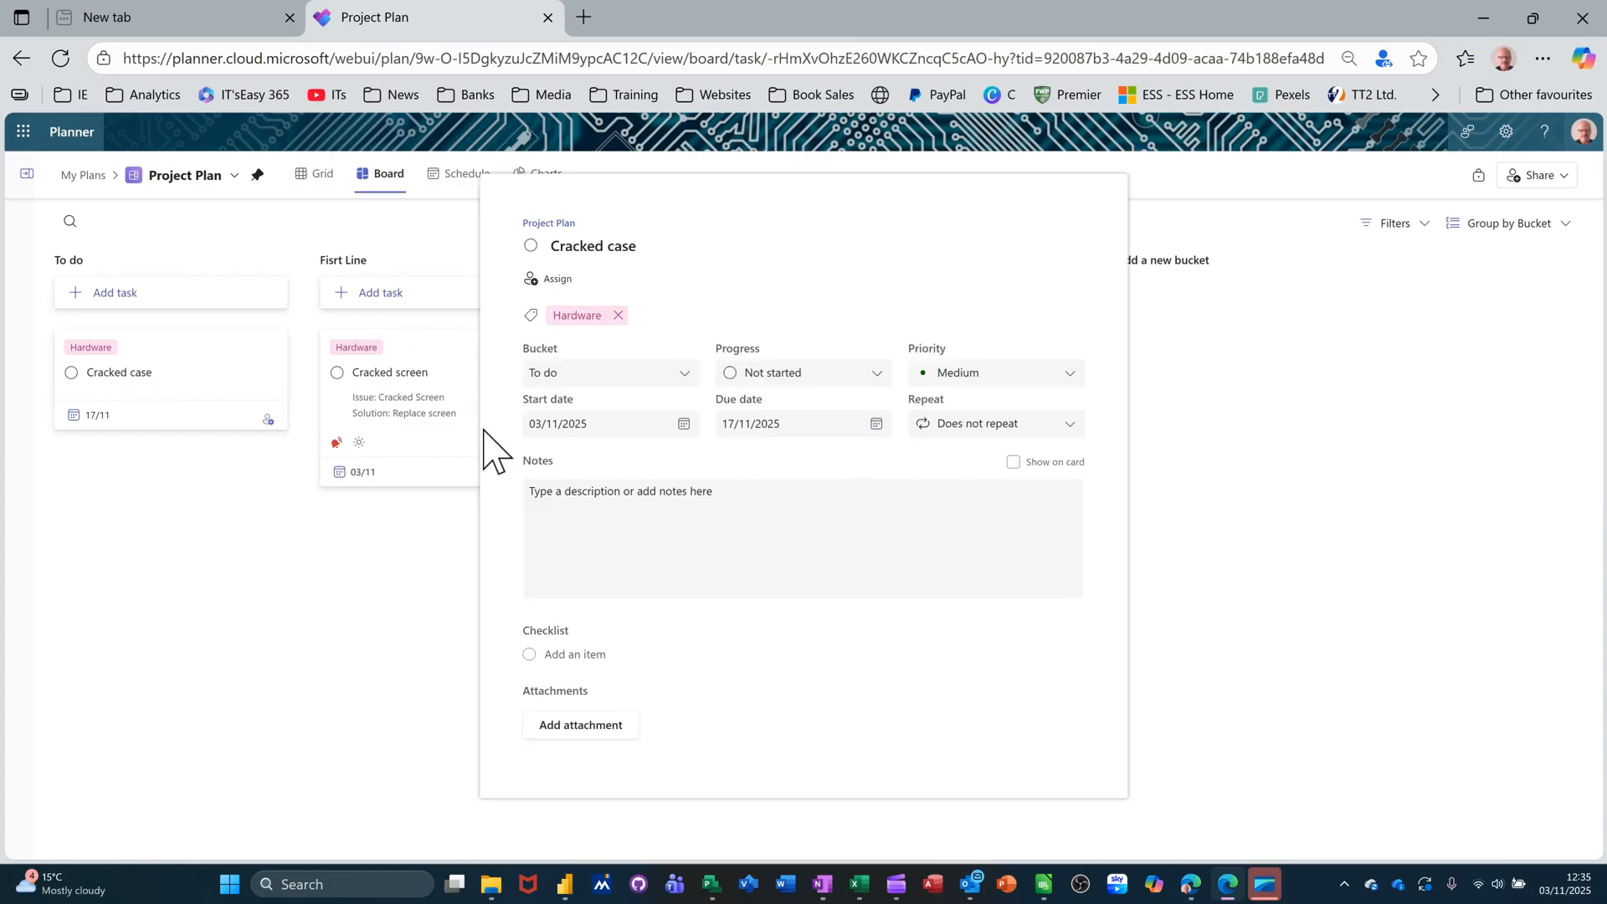
pyautogui.click(563, 279)
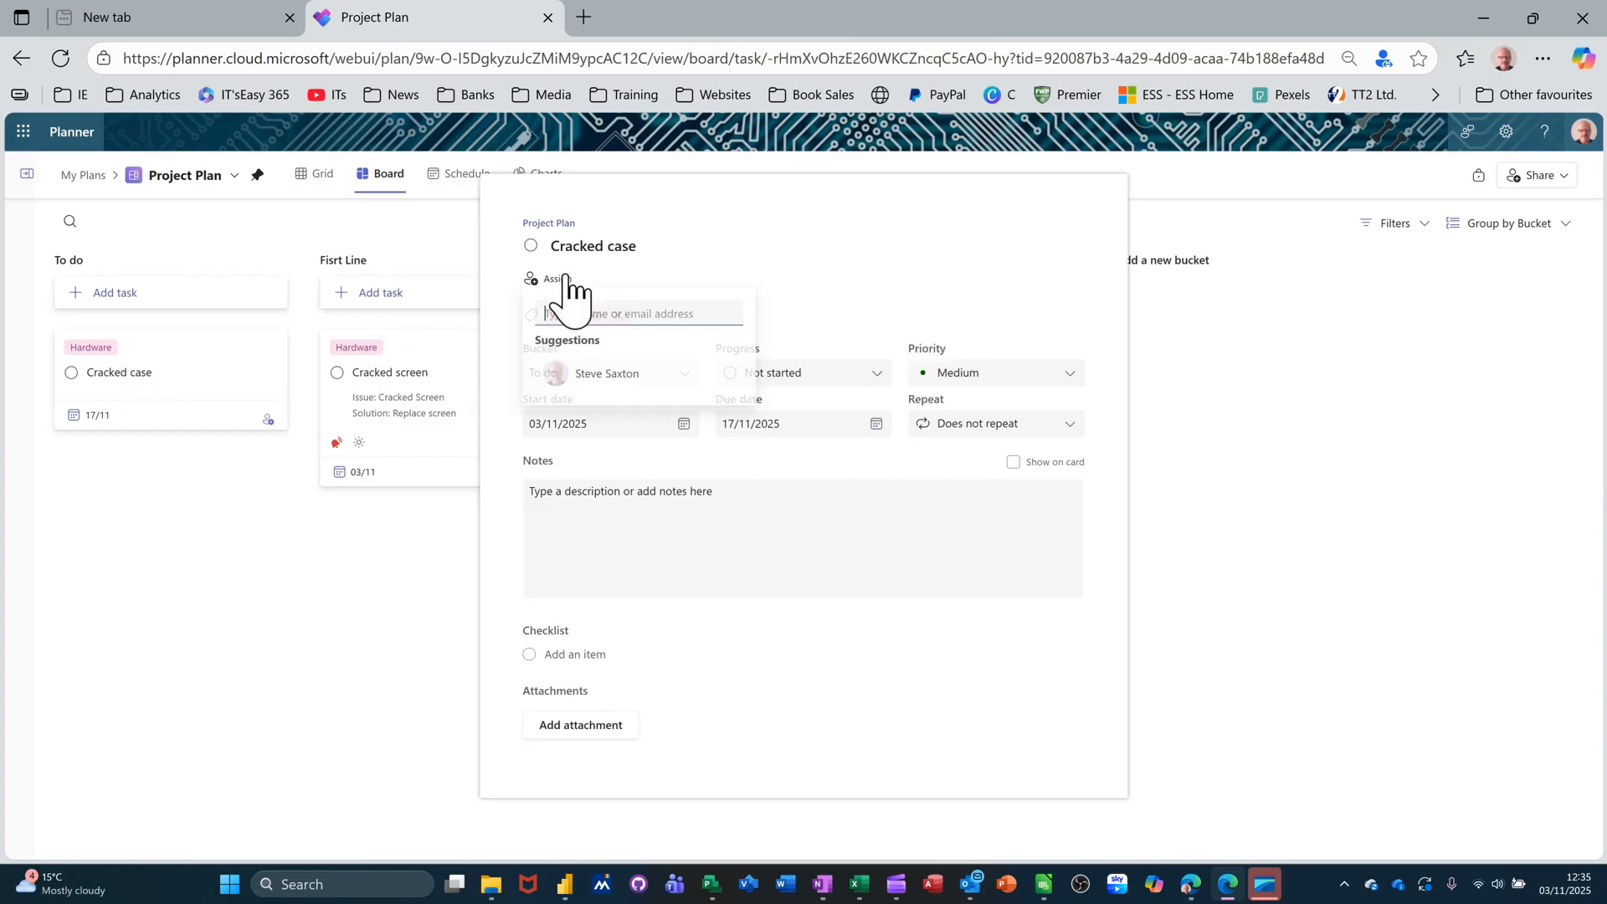
pyautogui.click(581, 400)
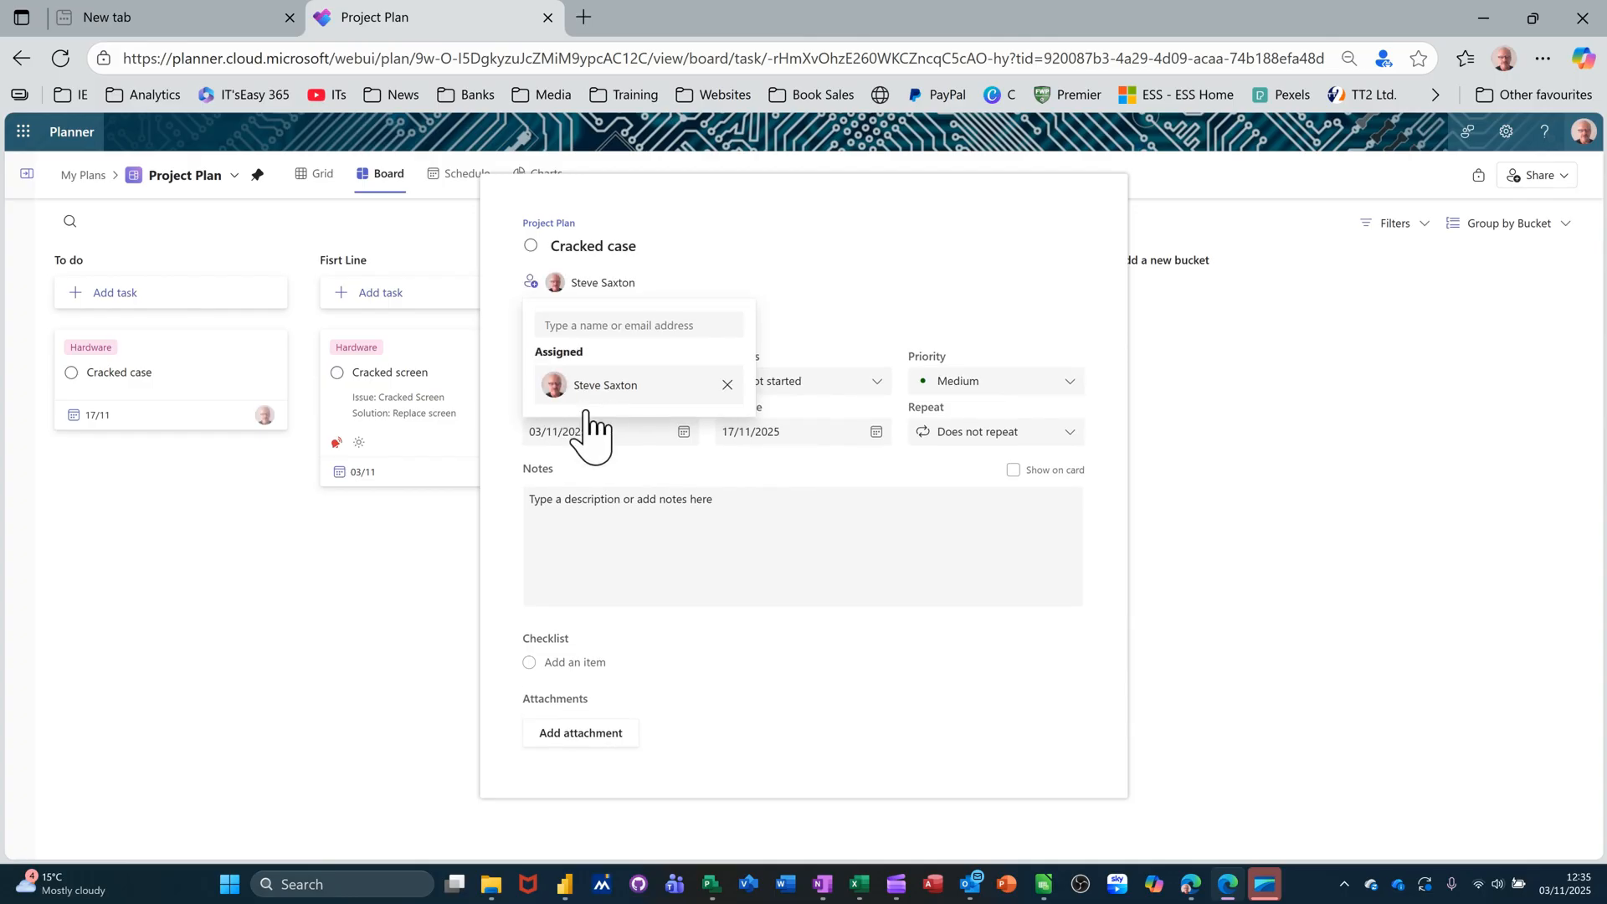
pyautogui.click(1159, 579)
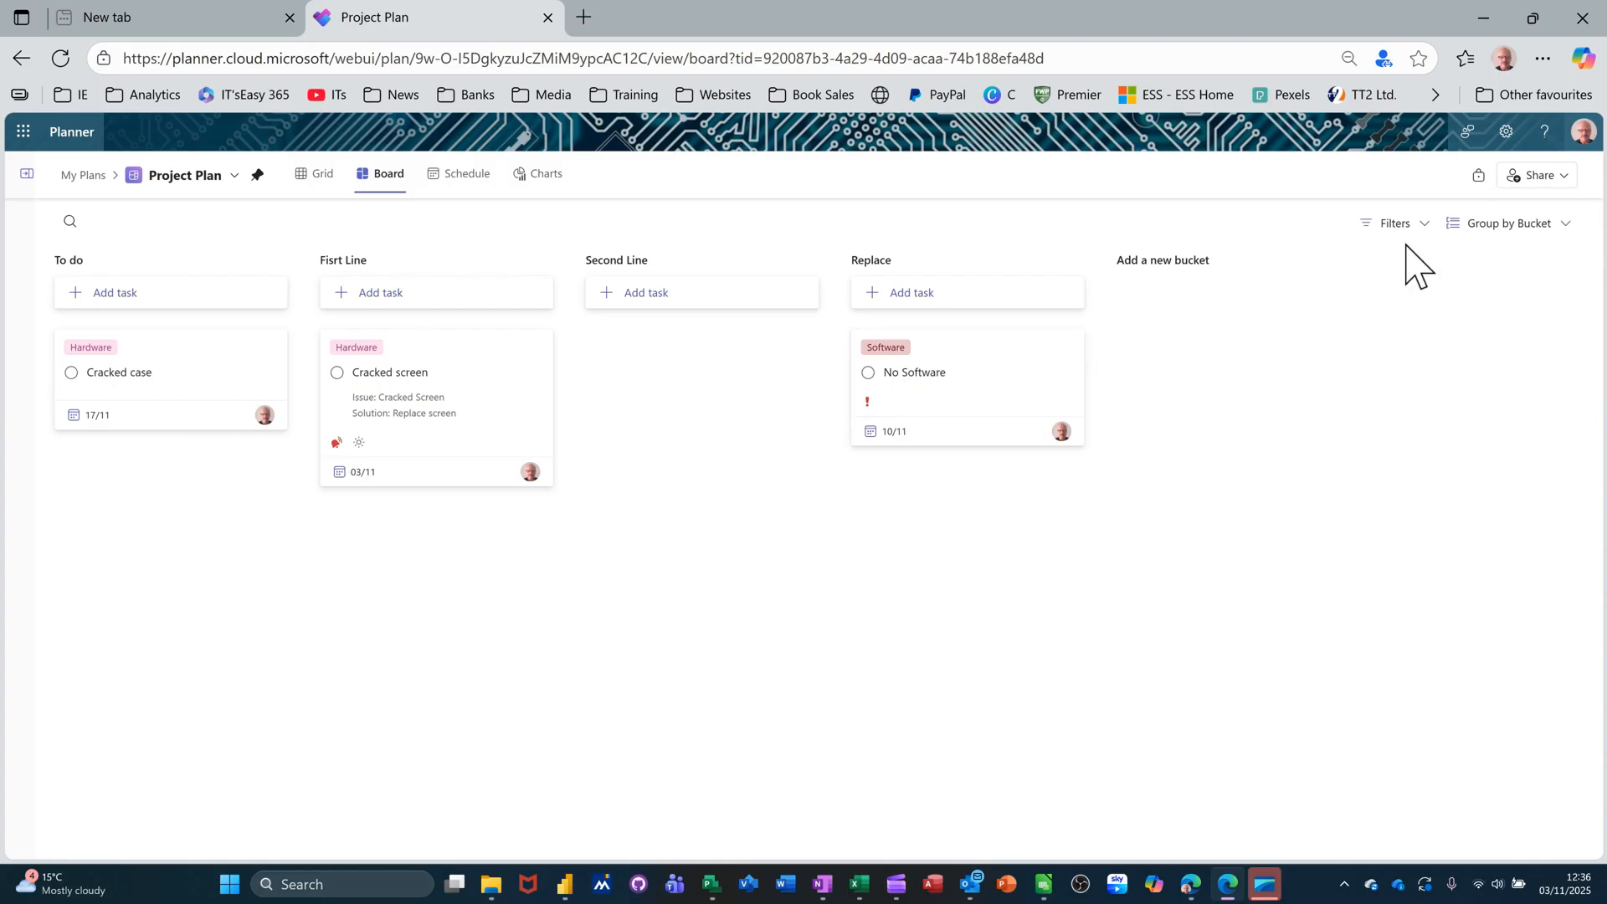
# Step: View the board's tasks grouped by Assigned to, by Progress and by Due date
pyautogui.click(1567, 225)
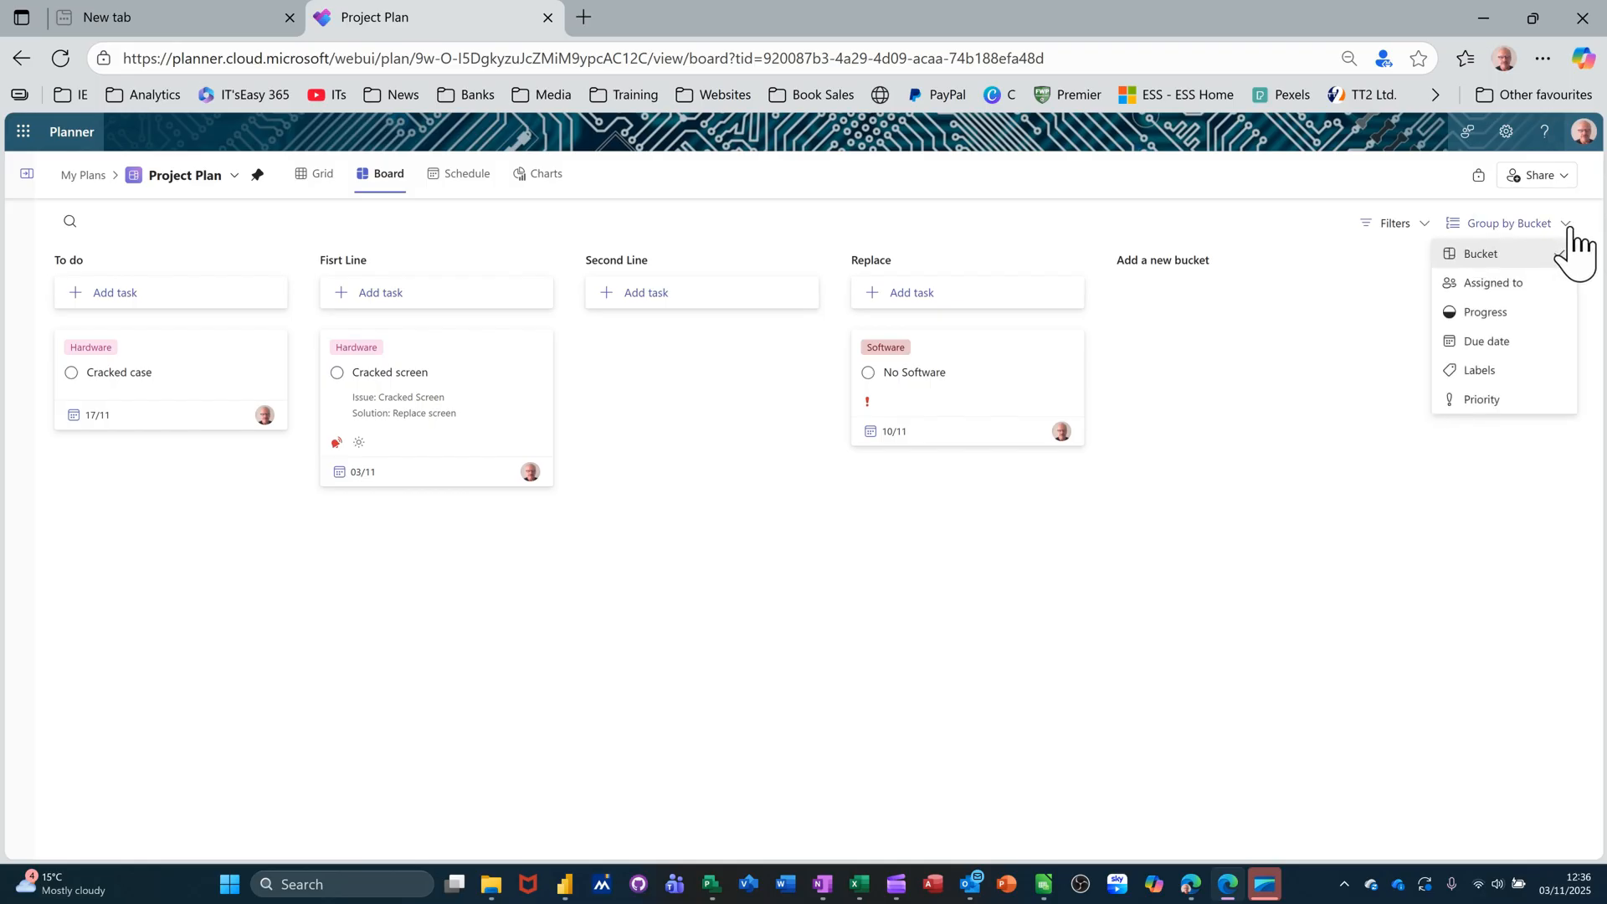
pyautogui.click(1510, 285)
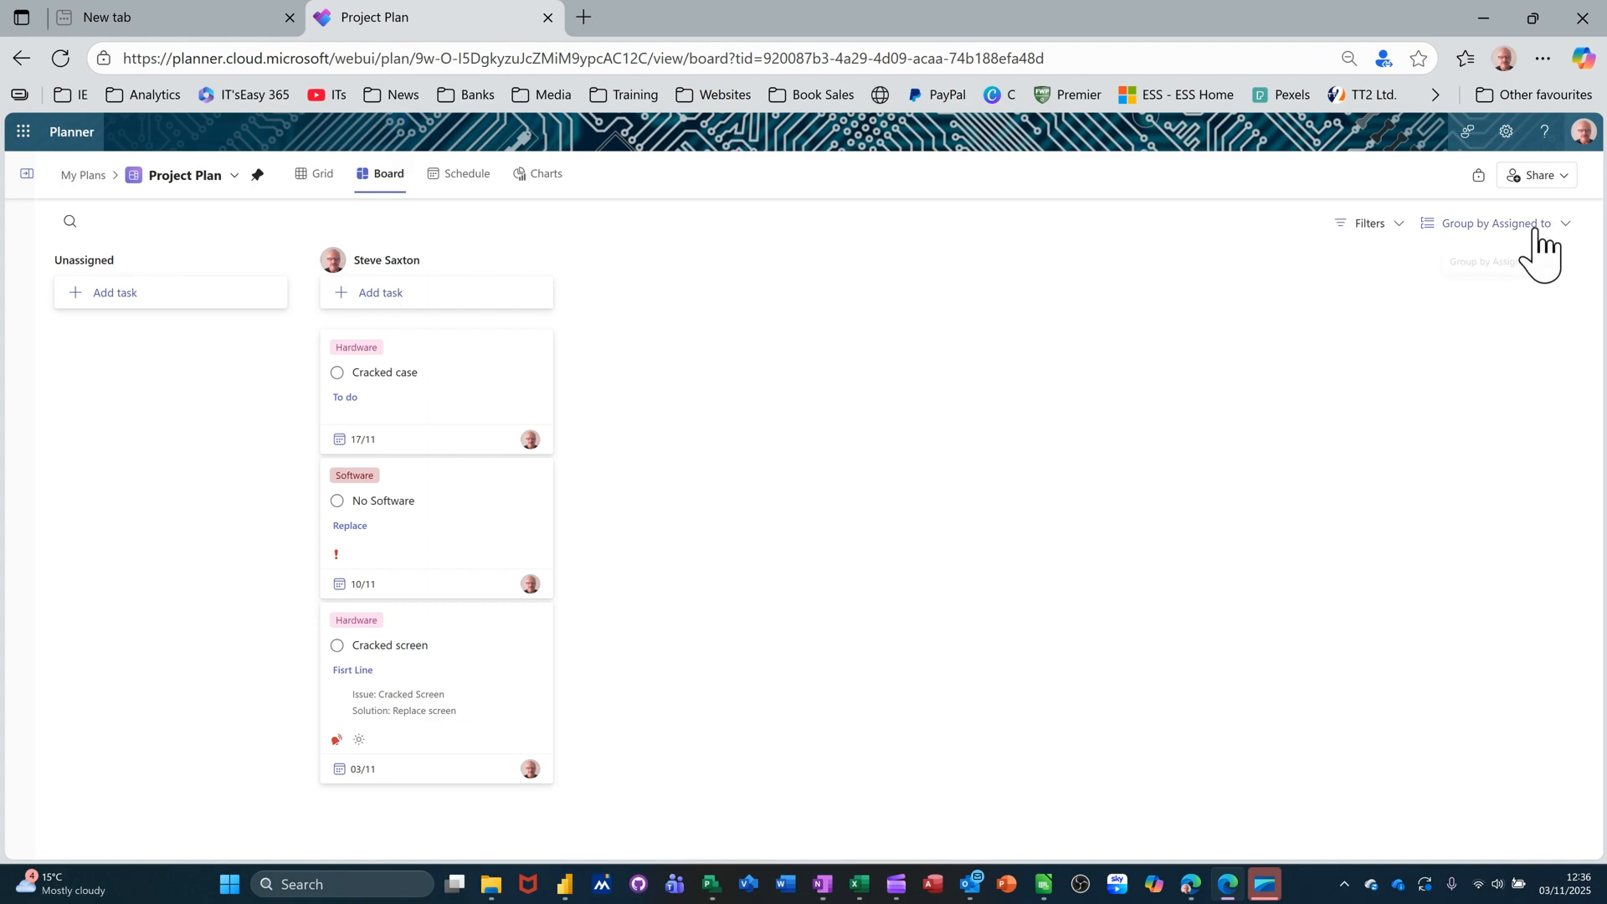
pyautogui.click(1567, 225)
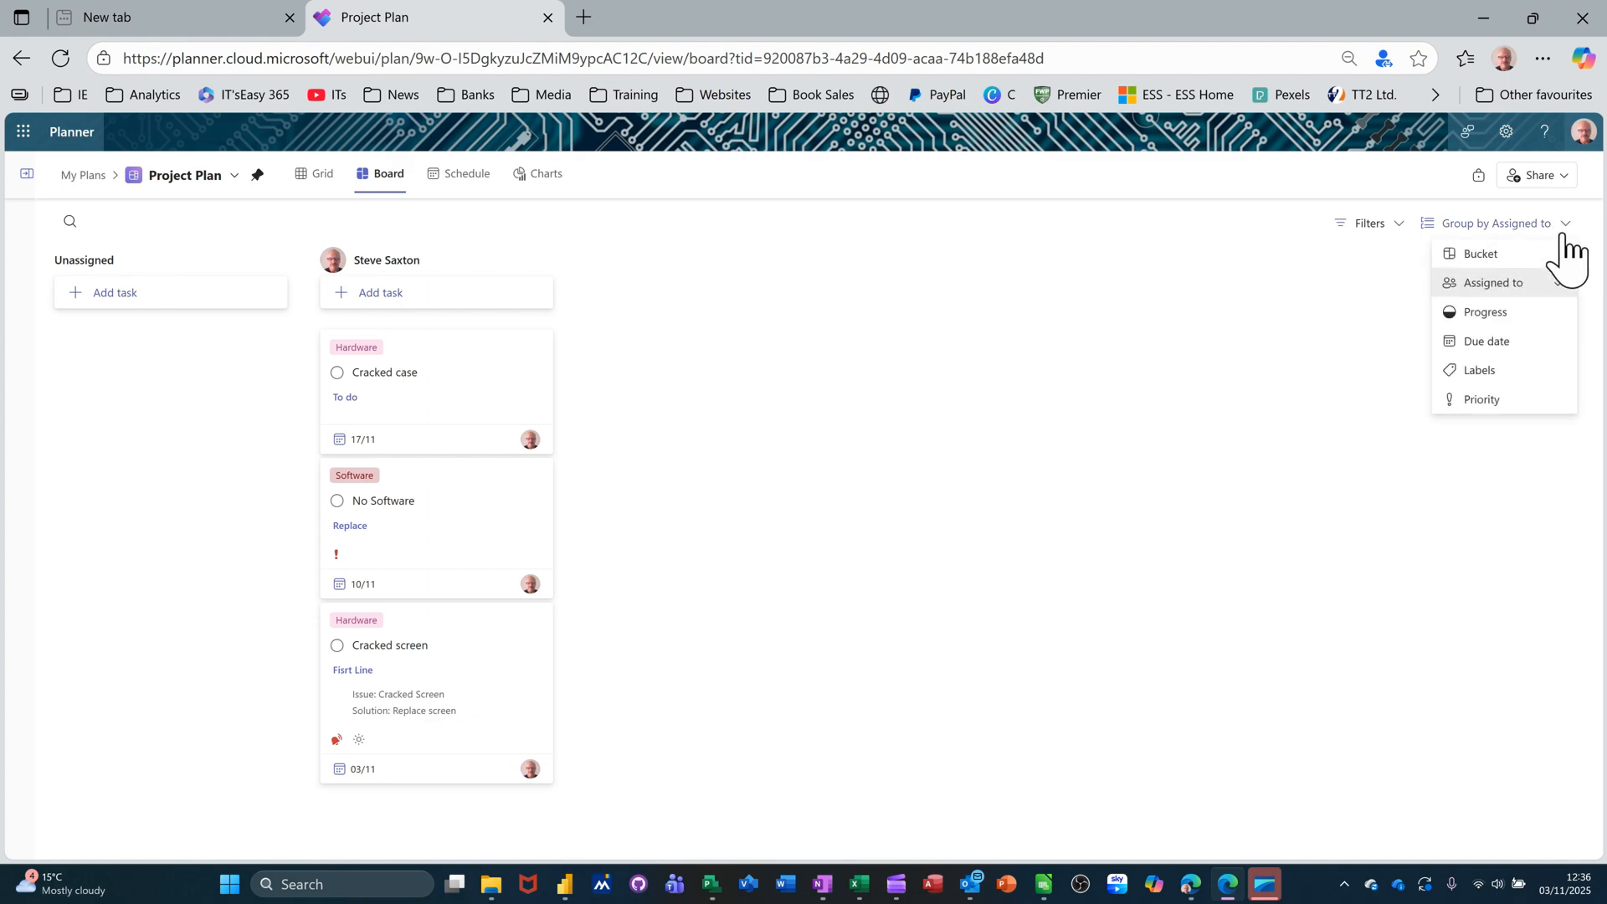
pyautogui.click(1486, 313)
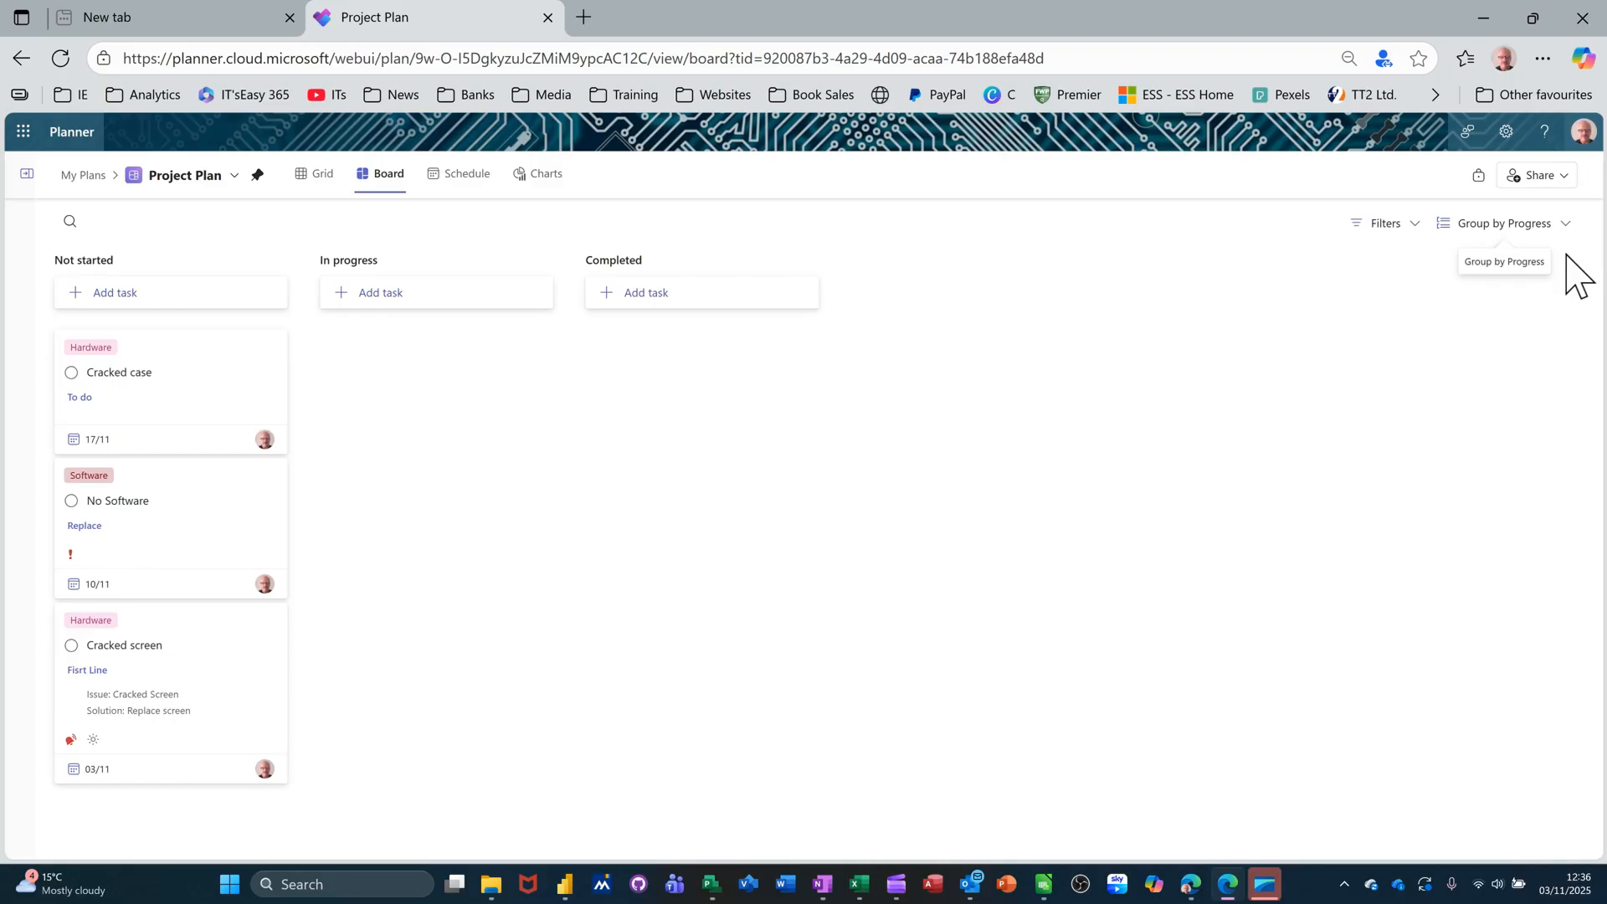
pyautogui.click(1563, 224)
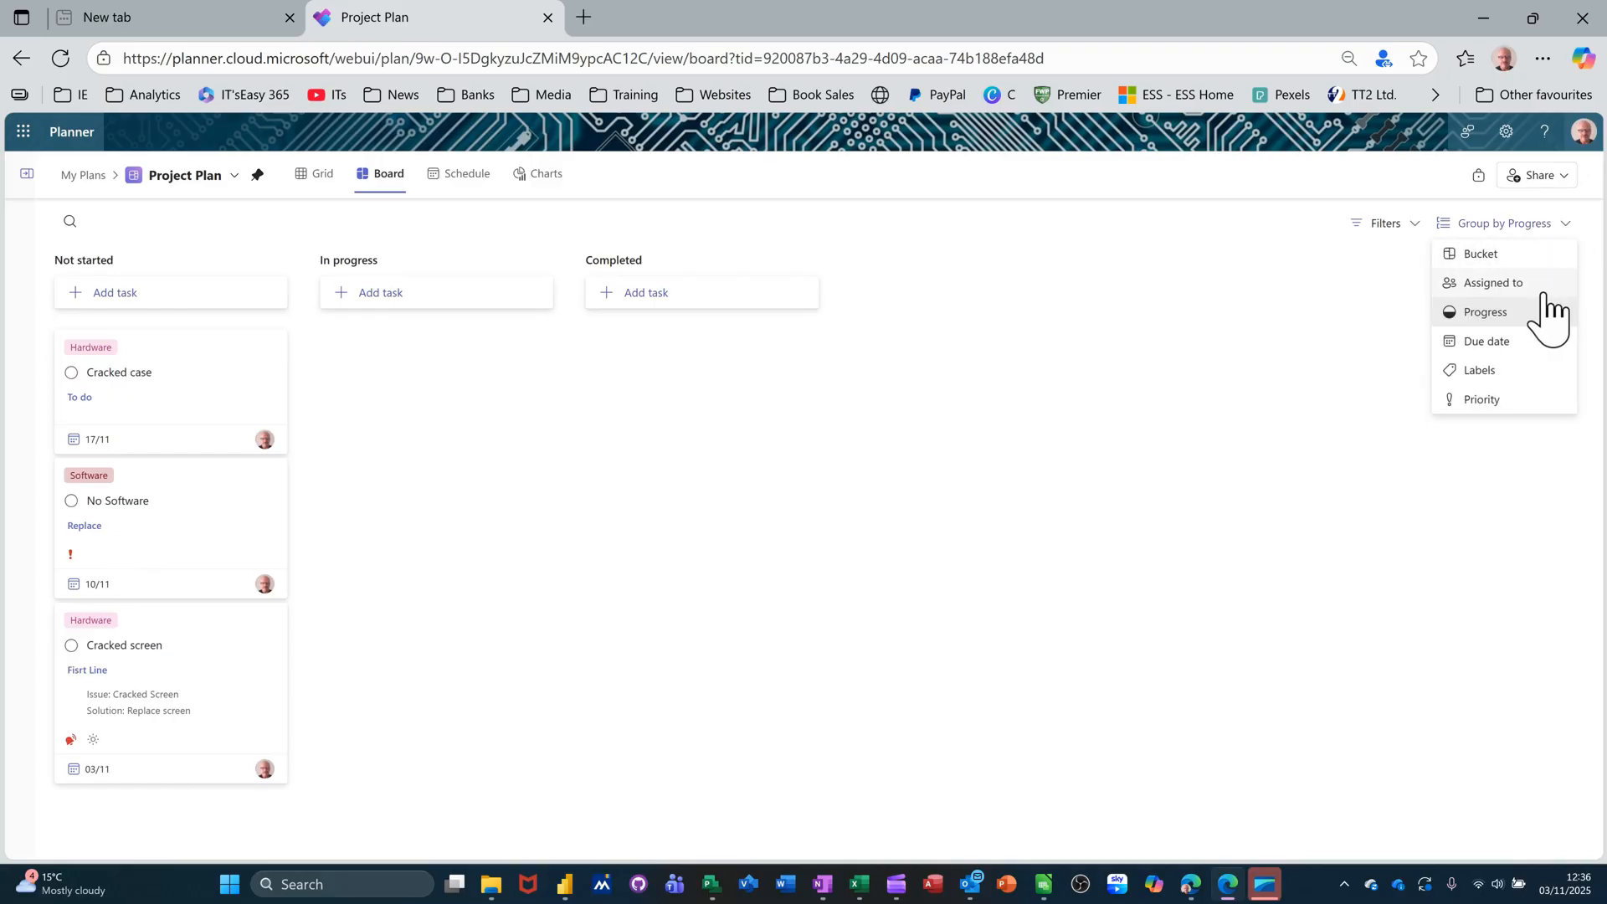
pyautogui.click(1488, 342)
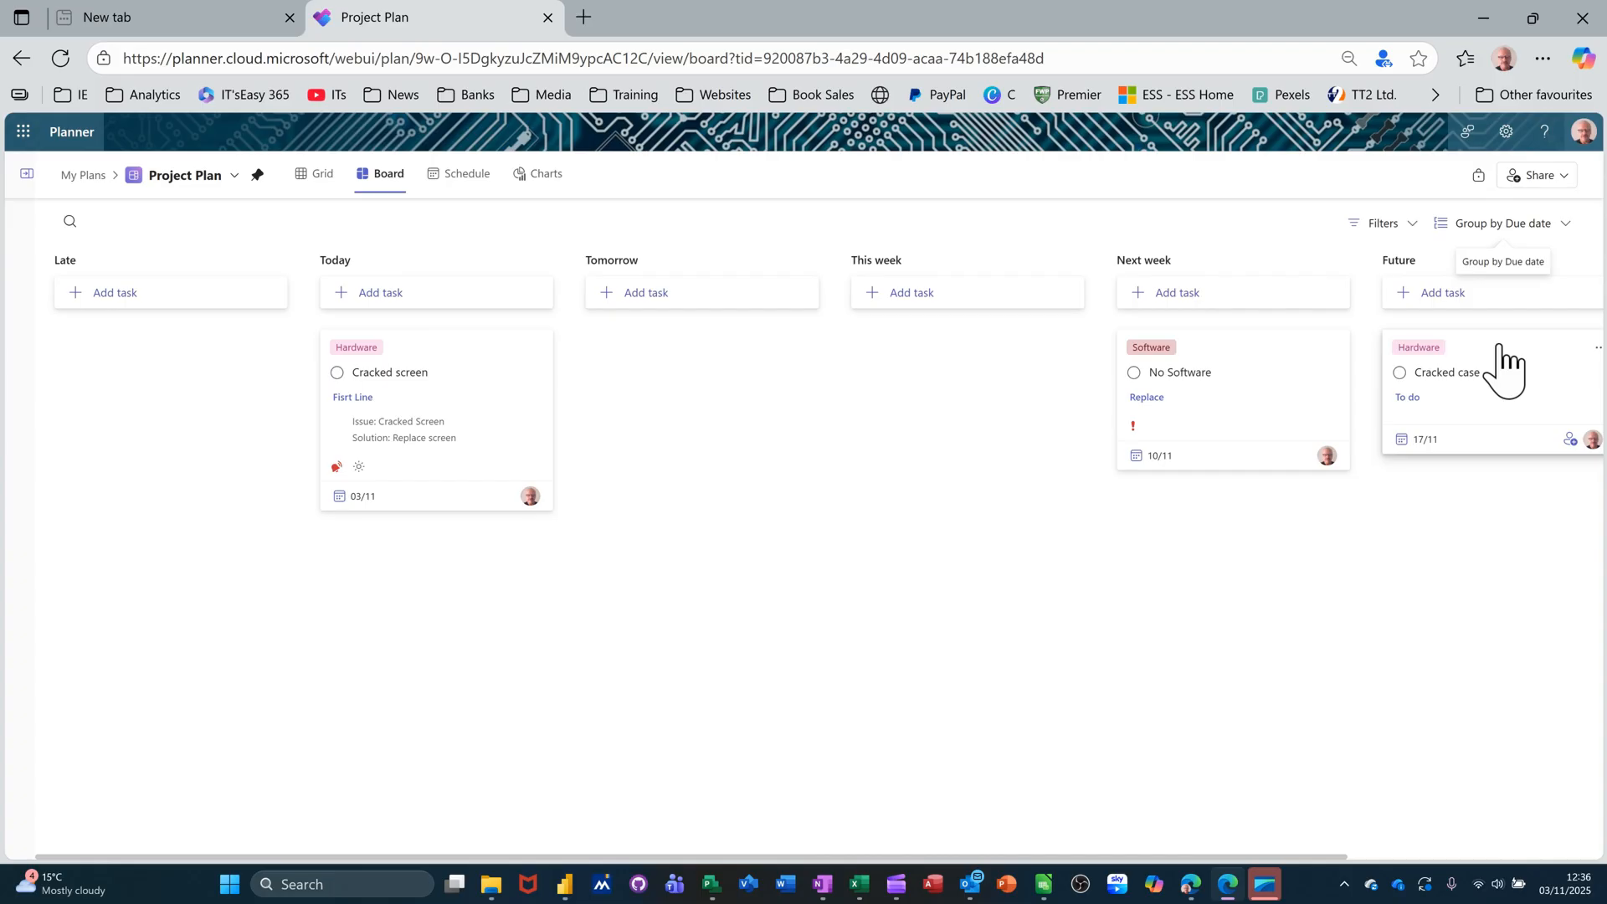
# Step: View the board grouped by Labels and by Priority, and return the grouping to Bucket
pyautogui.click(1562, 237)
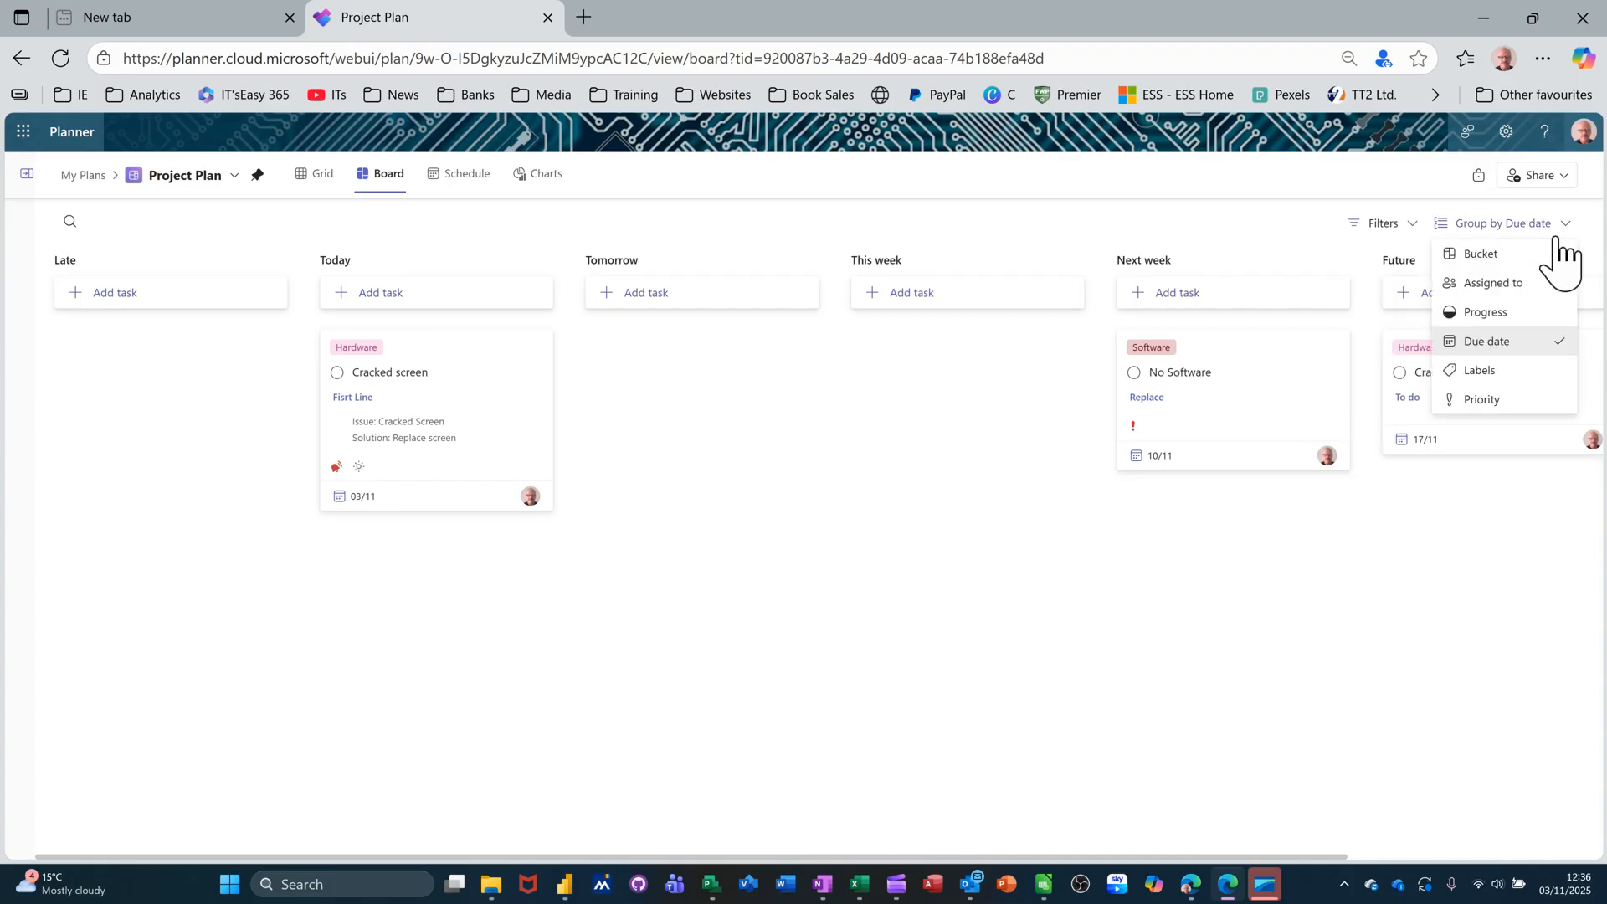
pyautogui.click(1481, 371)
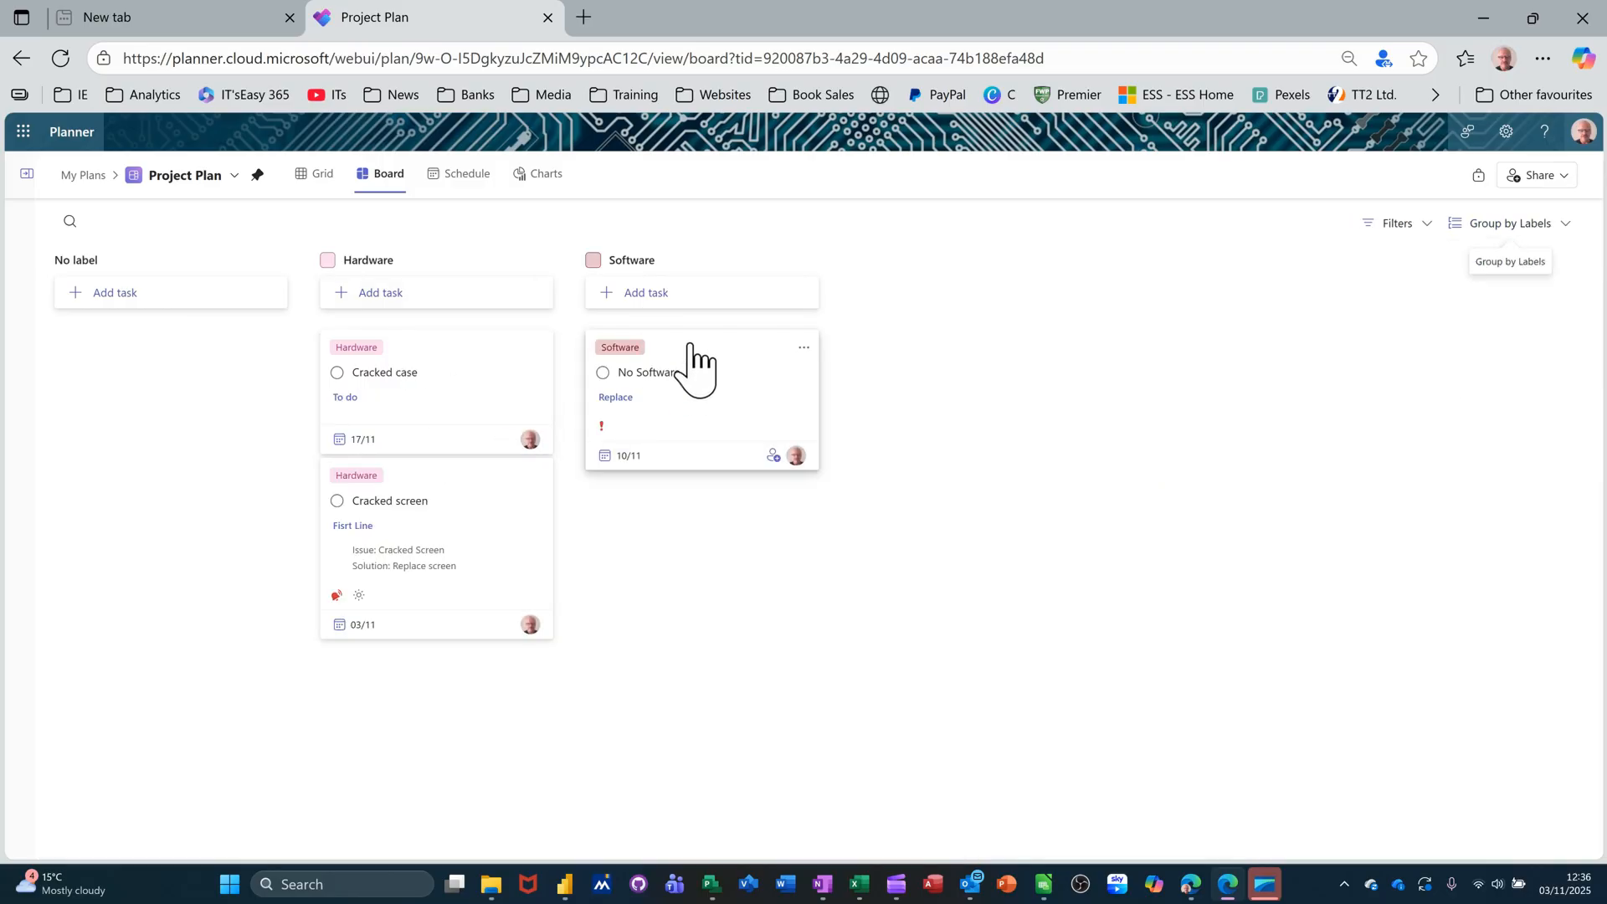
pyautogui.click(1562, 224)
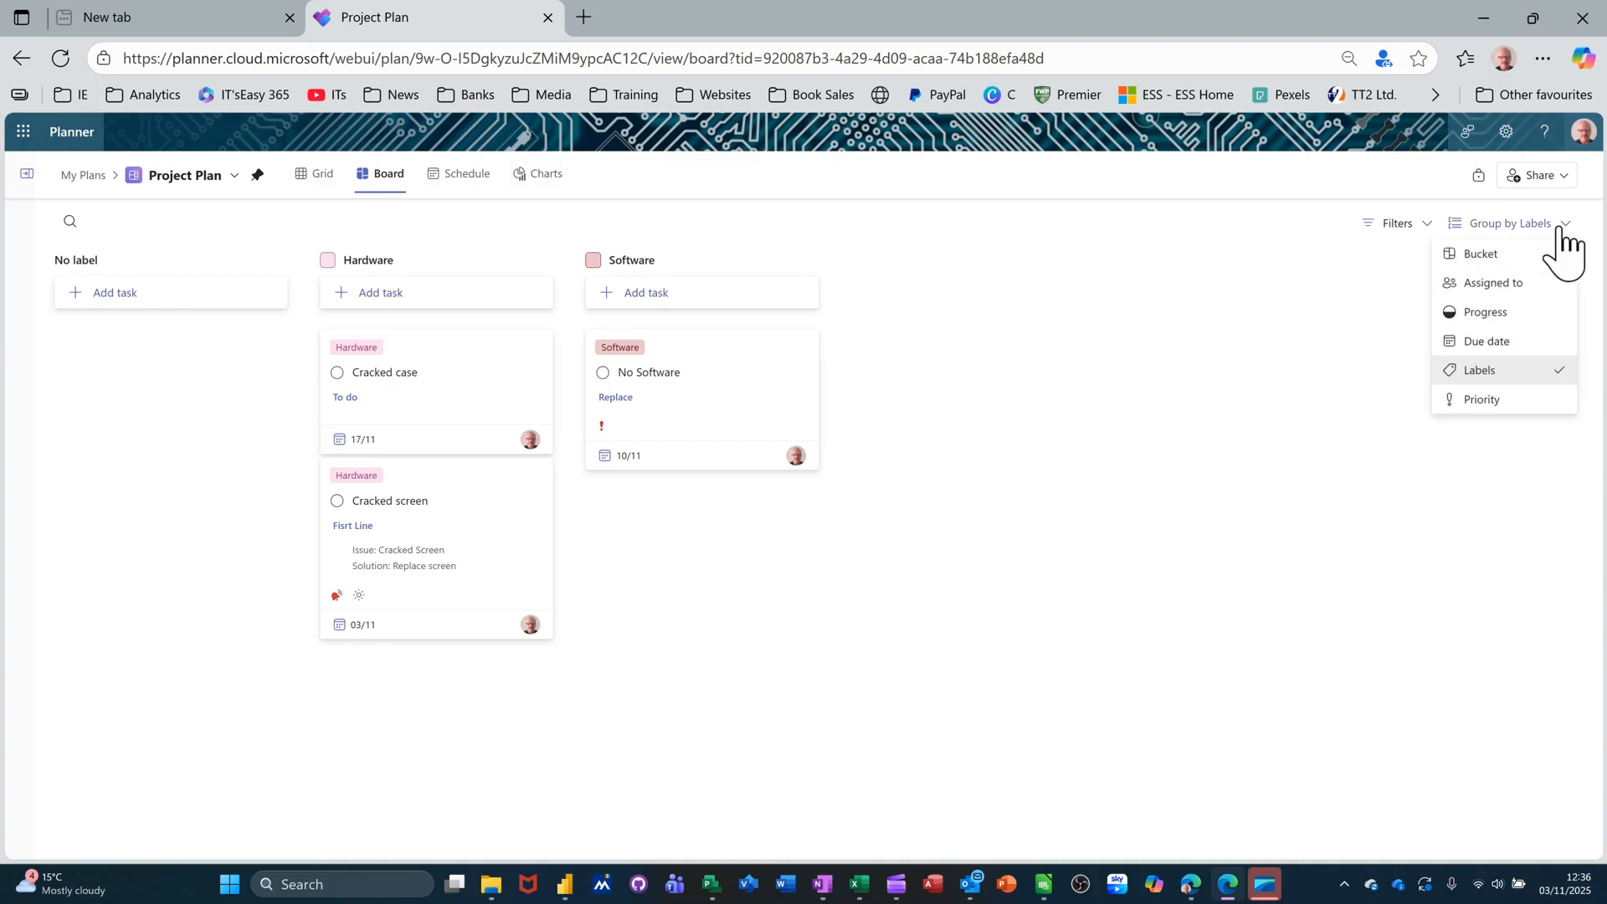
pyautogui.click(1481, 400)
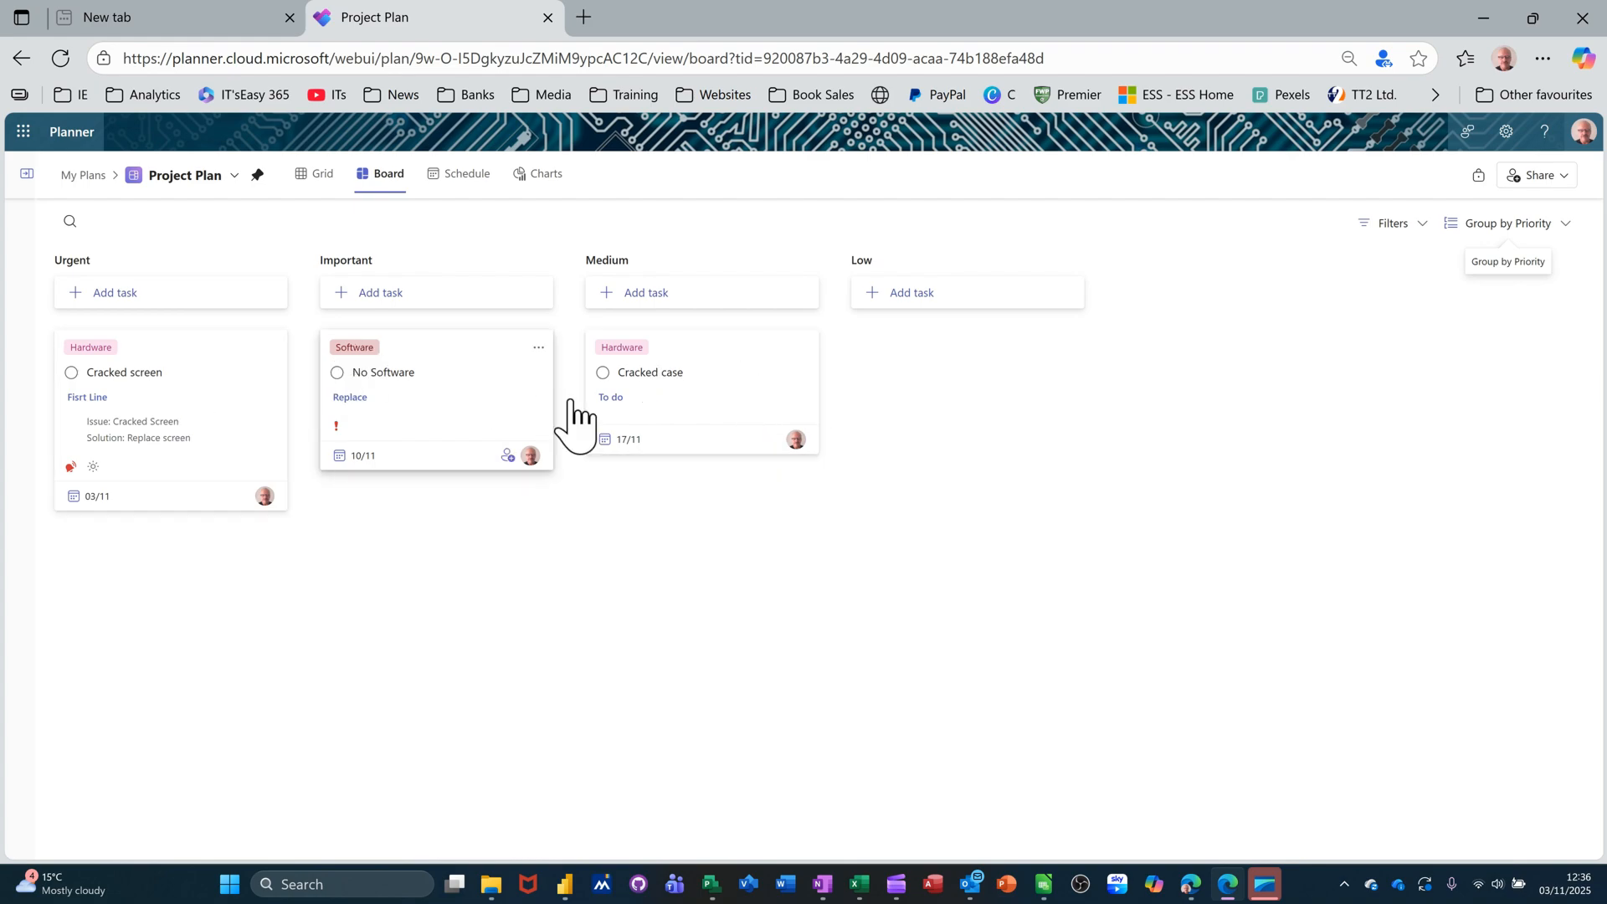
pyautogui.click(1563, 224)
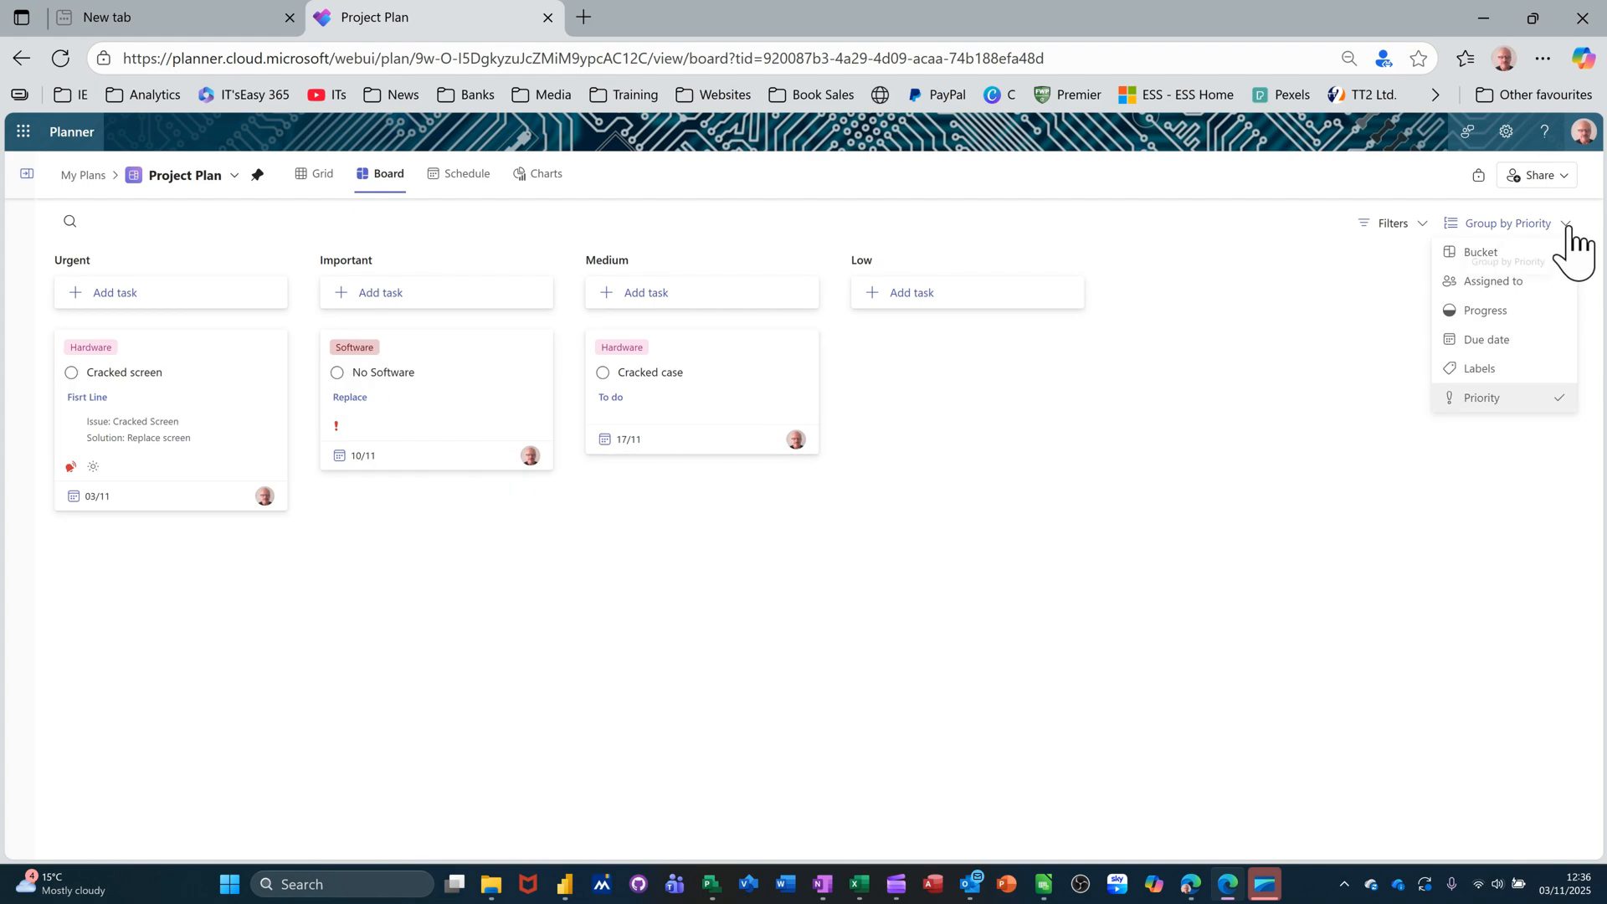
pyautogui.click(1479, 254)
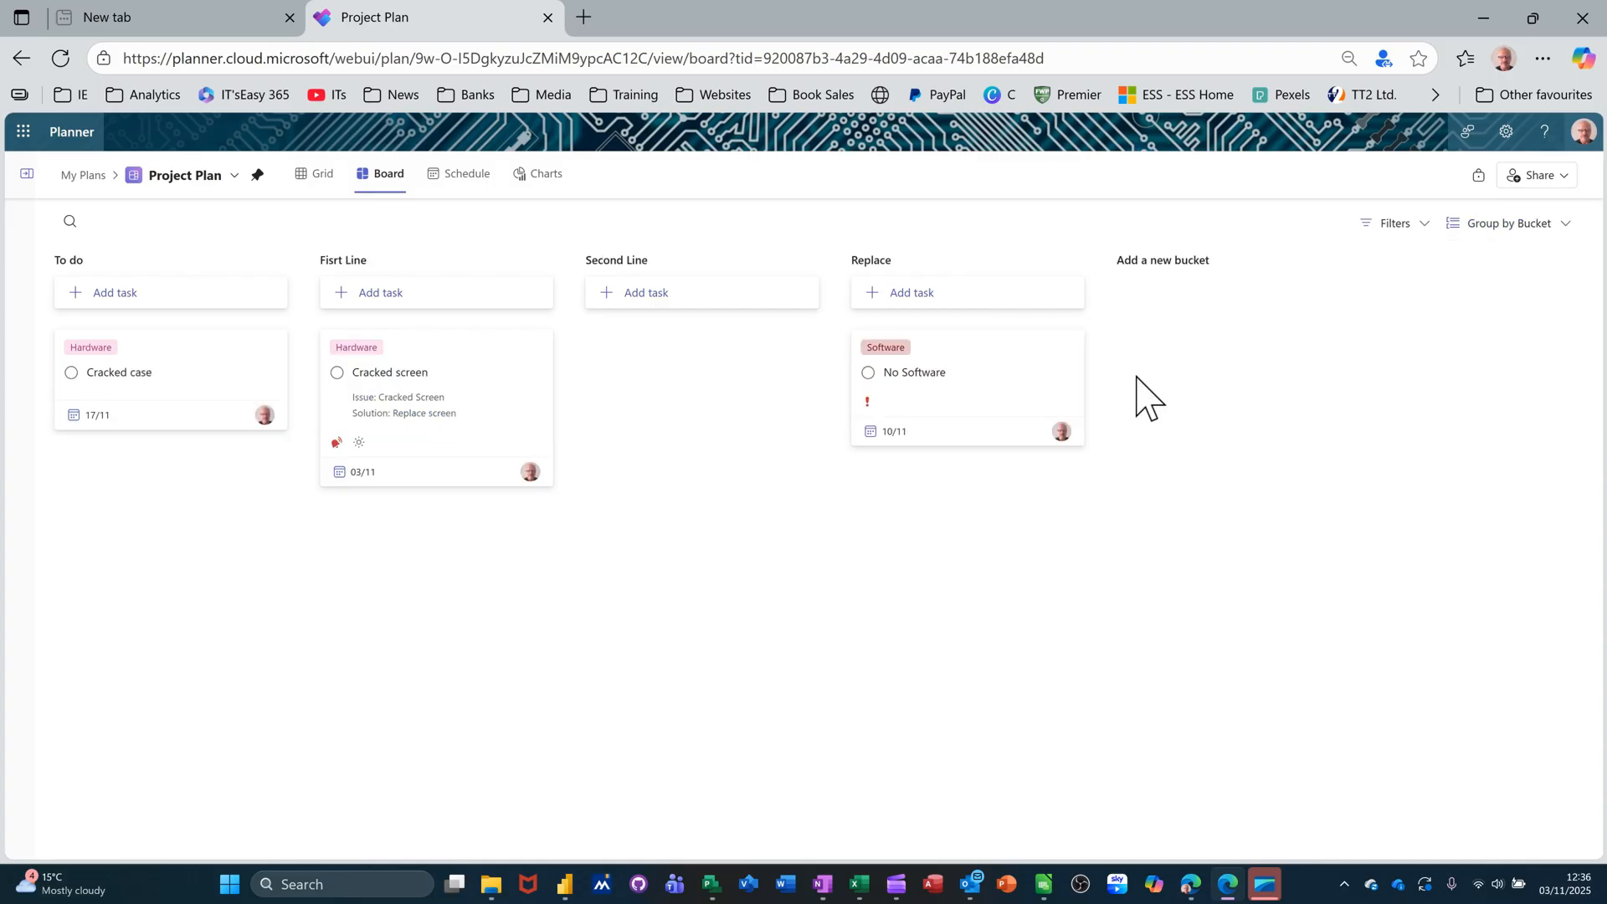
# Step: Filter the board to tasks with Urgent priority, and remove that filter again
pyautogui.click(1426, 224)
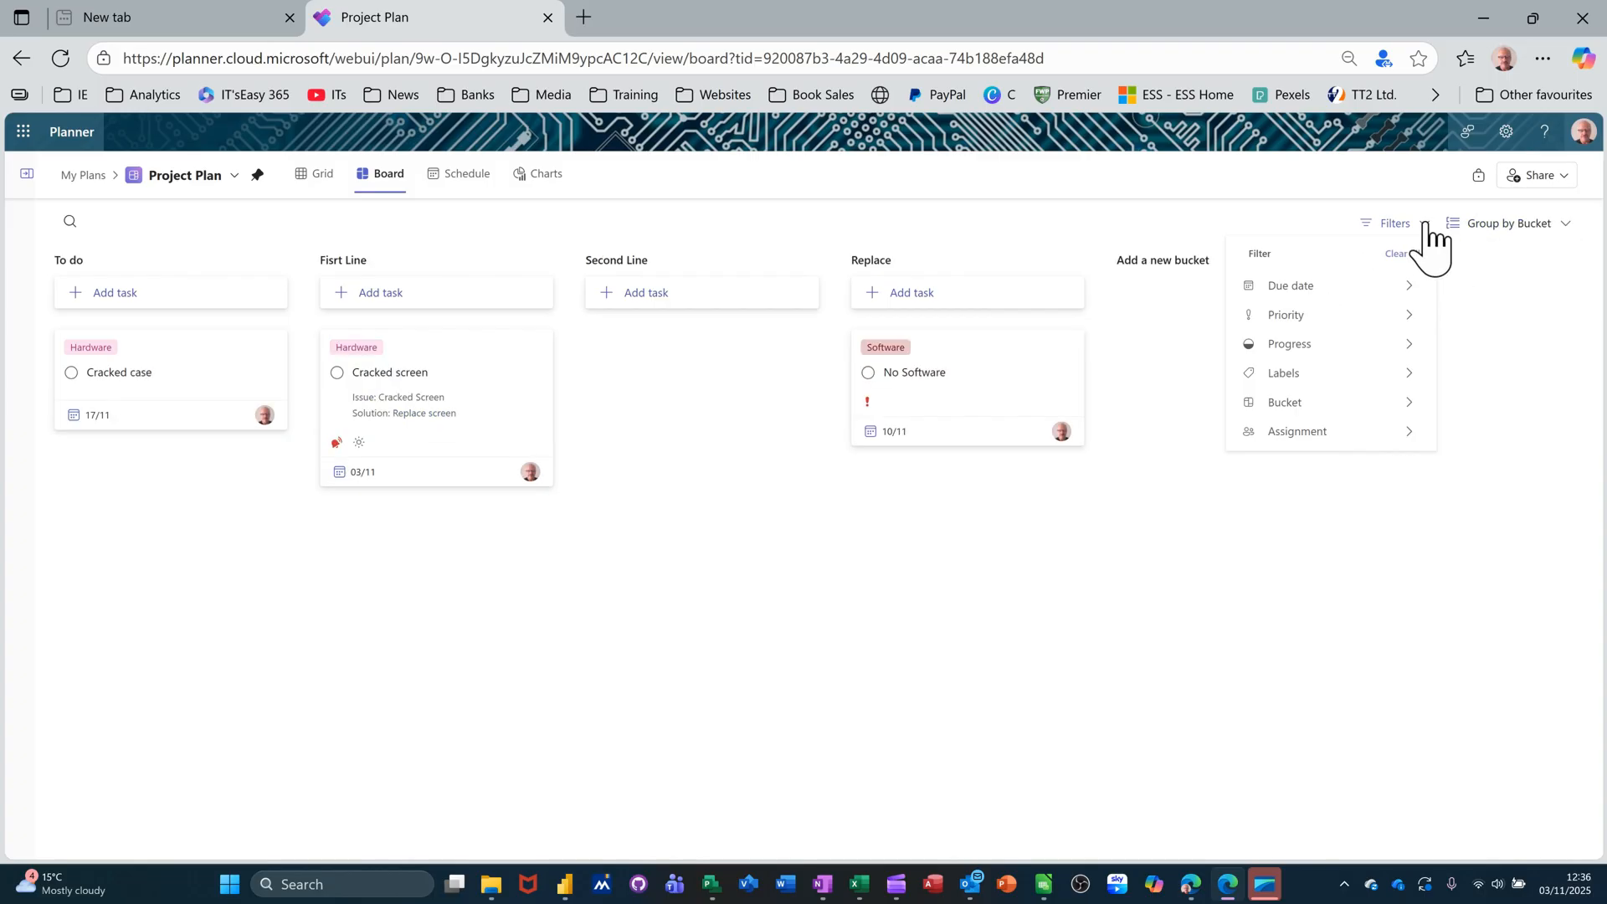
pyautogui.moveTo(1331, 293)
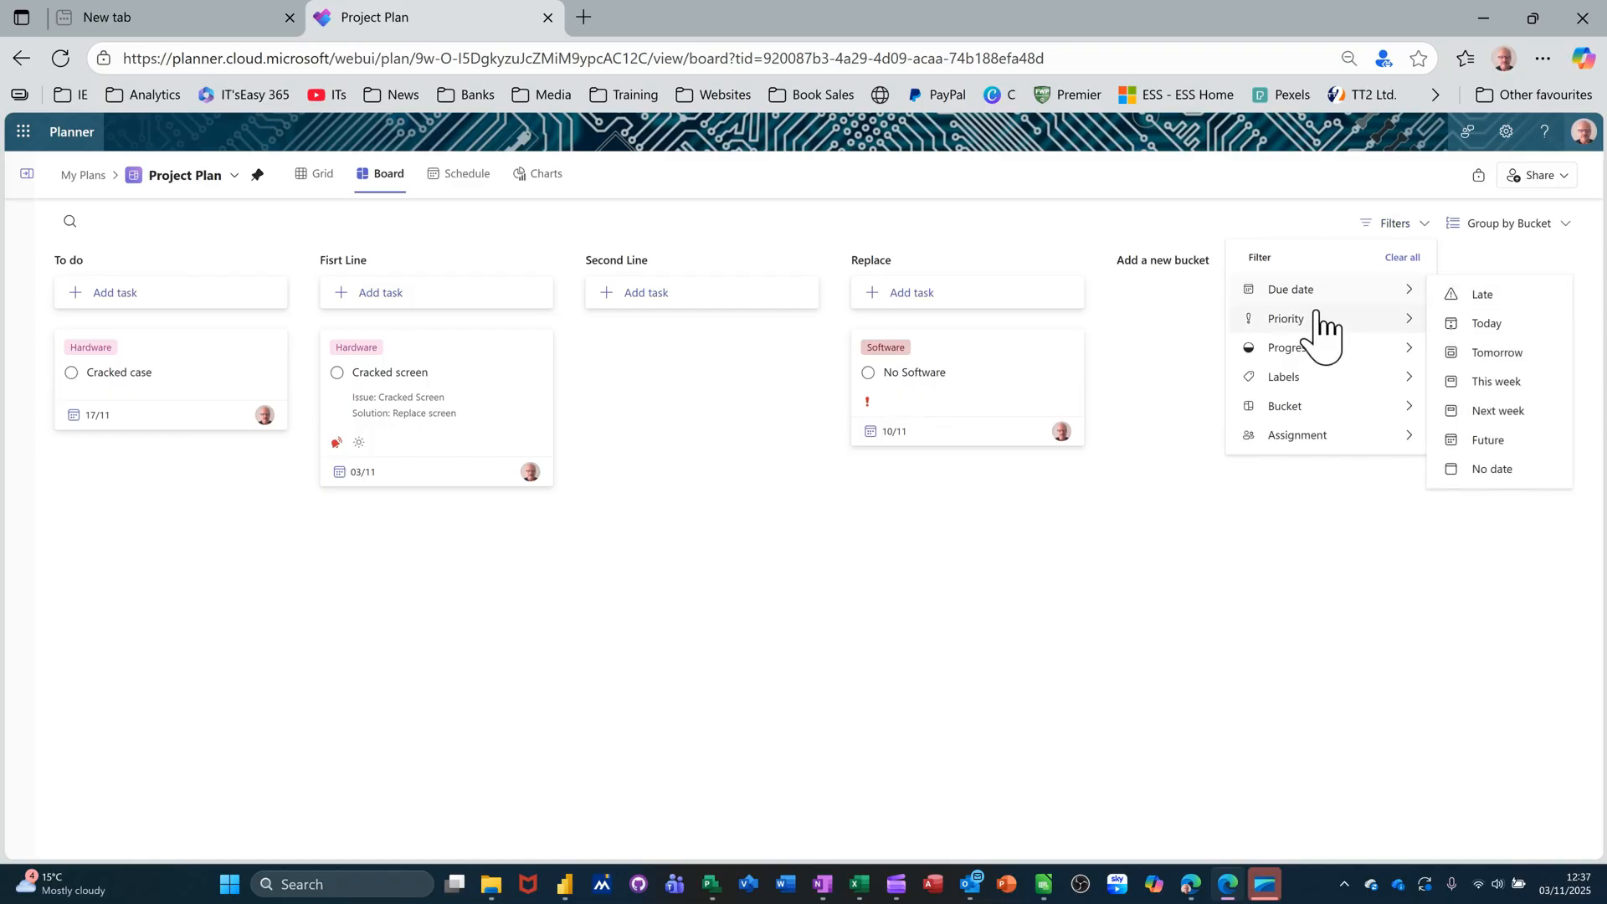
pyautogui.moveTo(1339, 323)
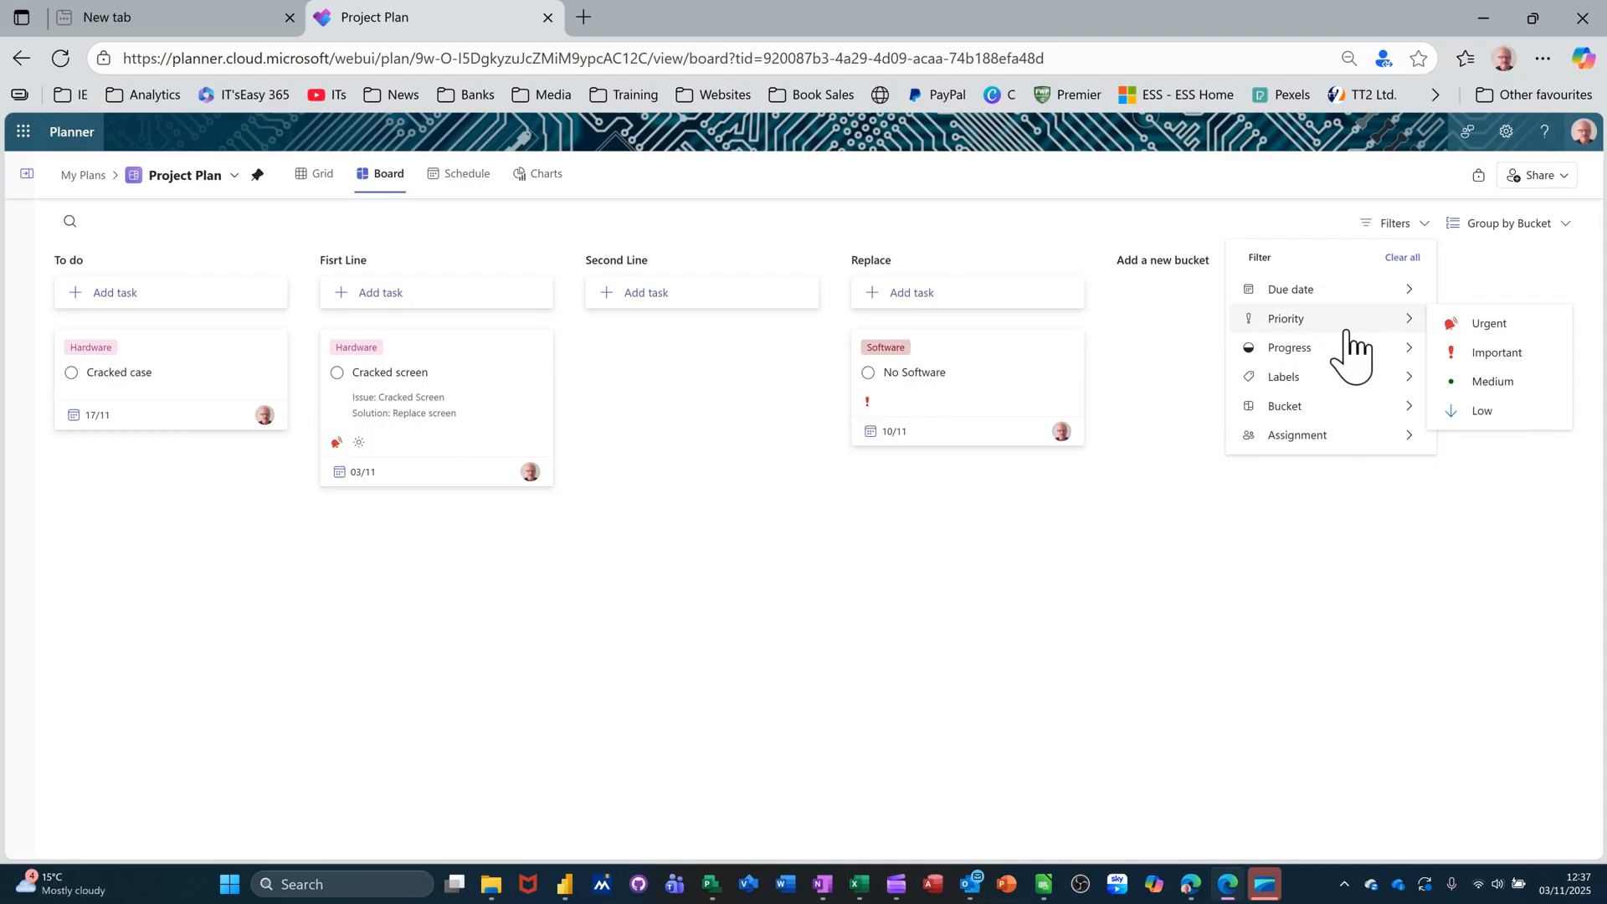
pyautogui.click(1474, 327)
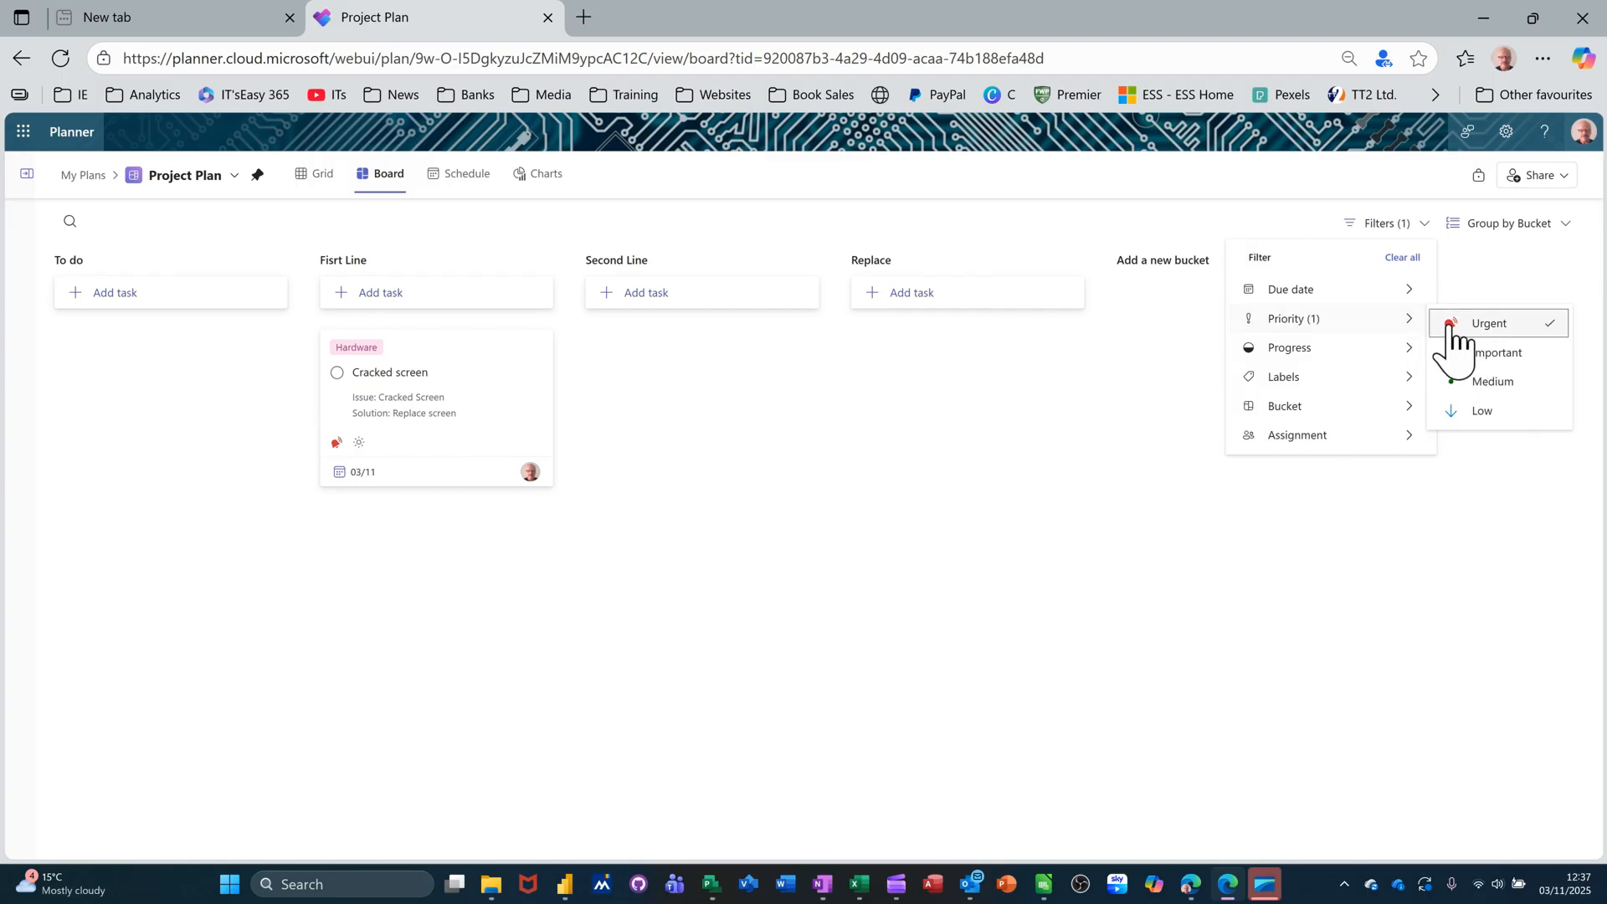
pyautogui.click(1461, 328)
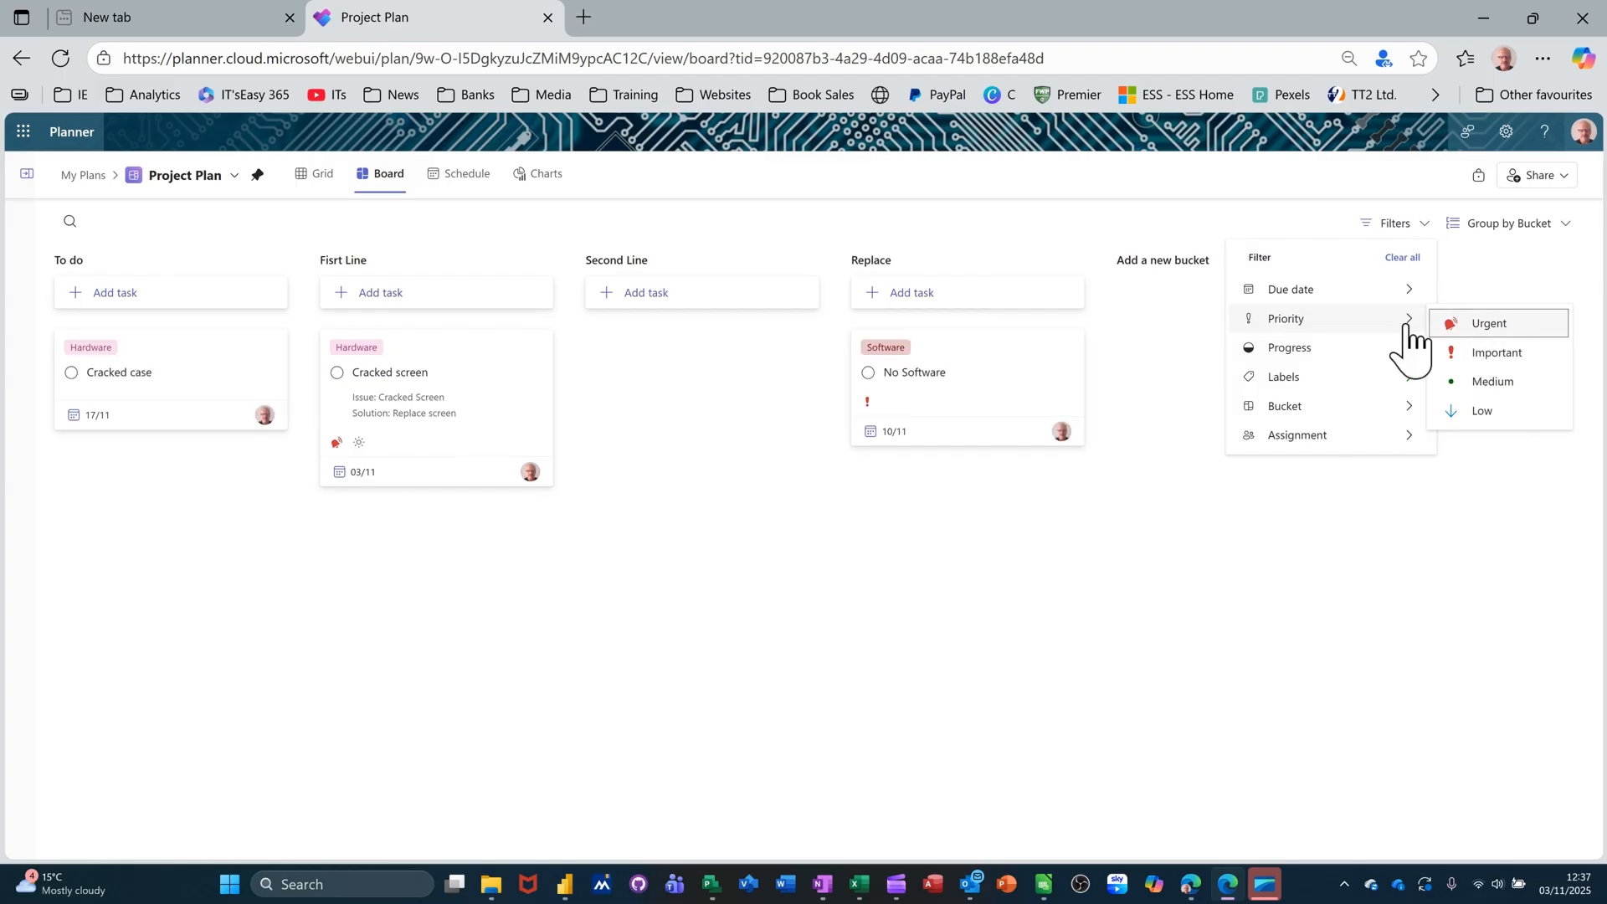
# Step: Filter the board by the Not started and In progress states, and remove both progress filters
pyautogui.moveTo(1337, 356)
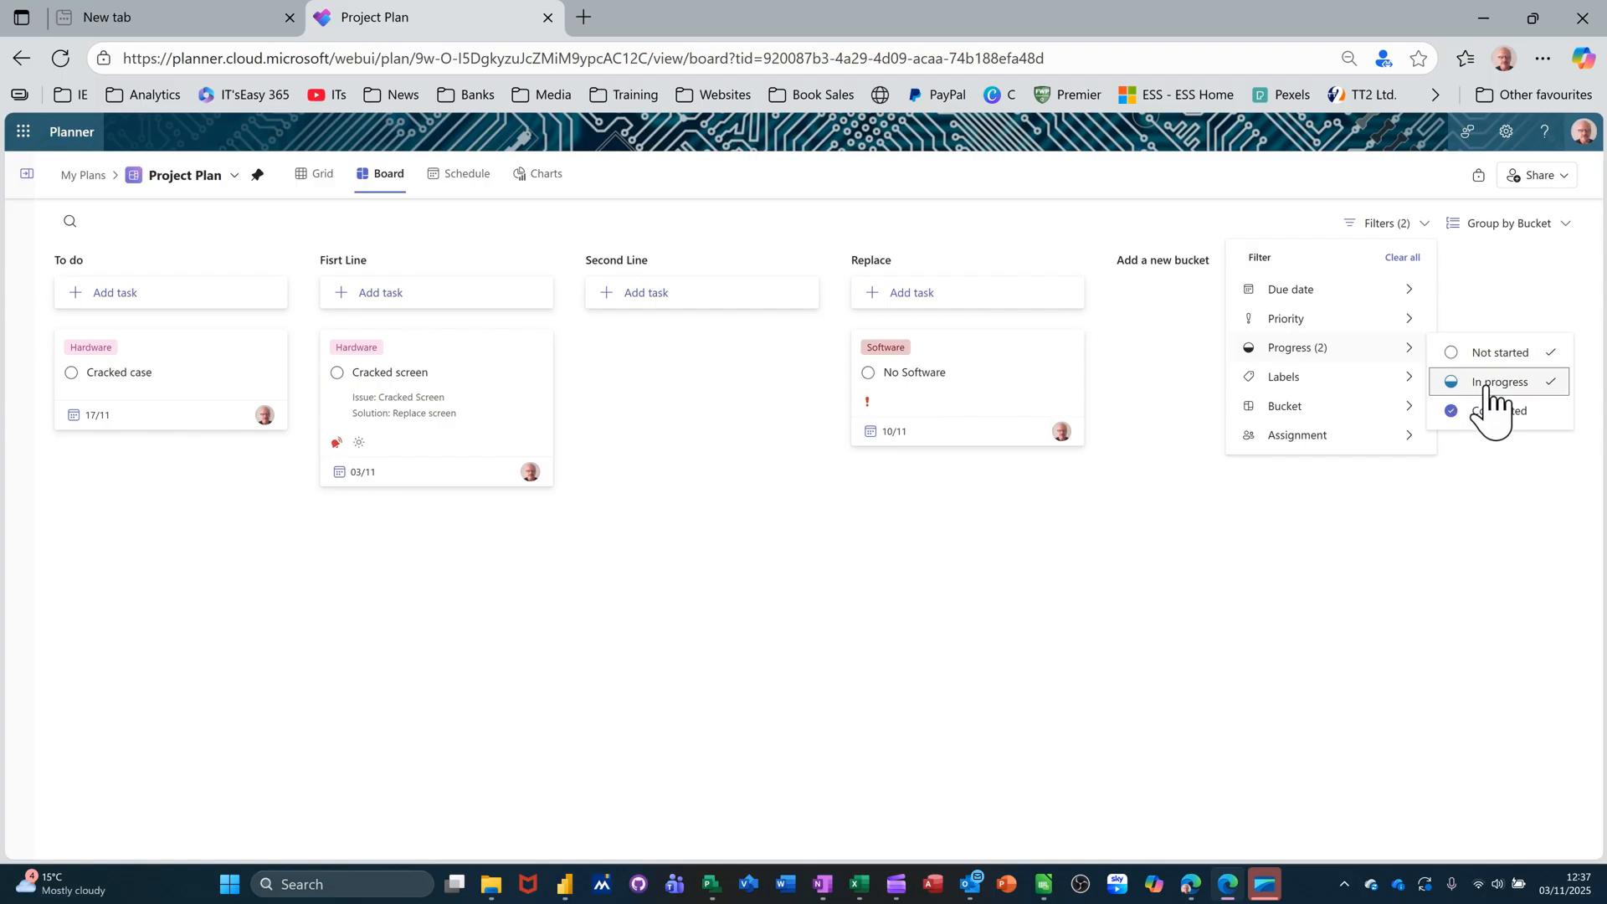
pyautogui.click(1489, 355)
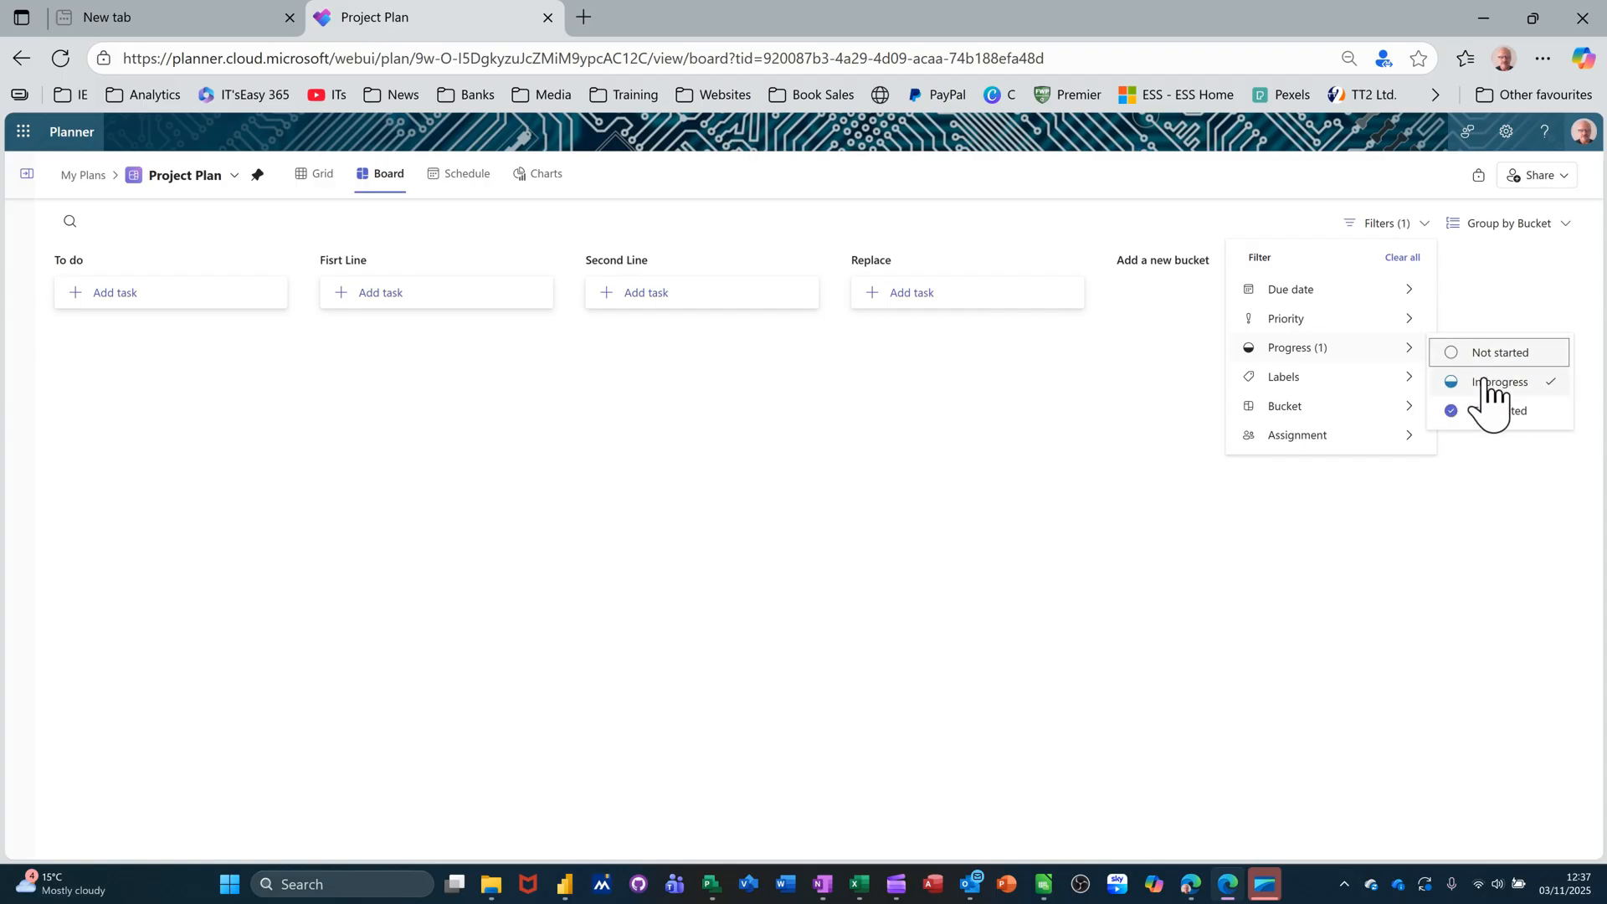
pyautogui.click(1484, 383)
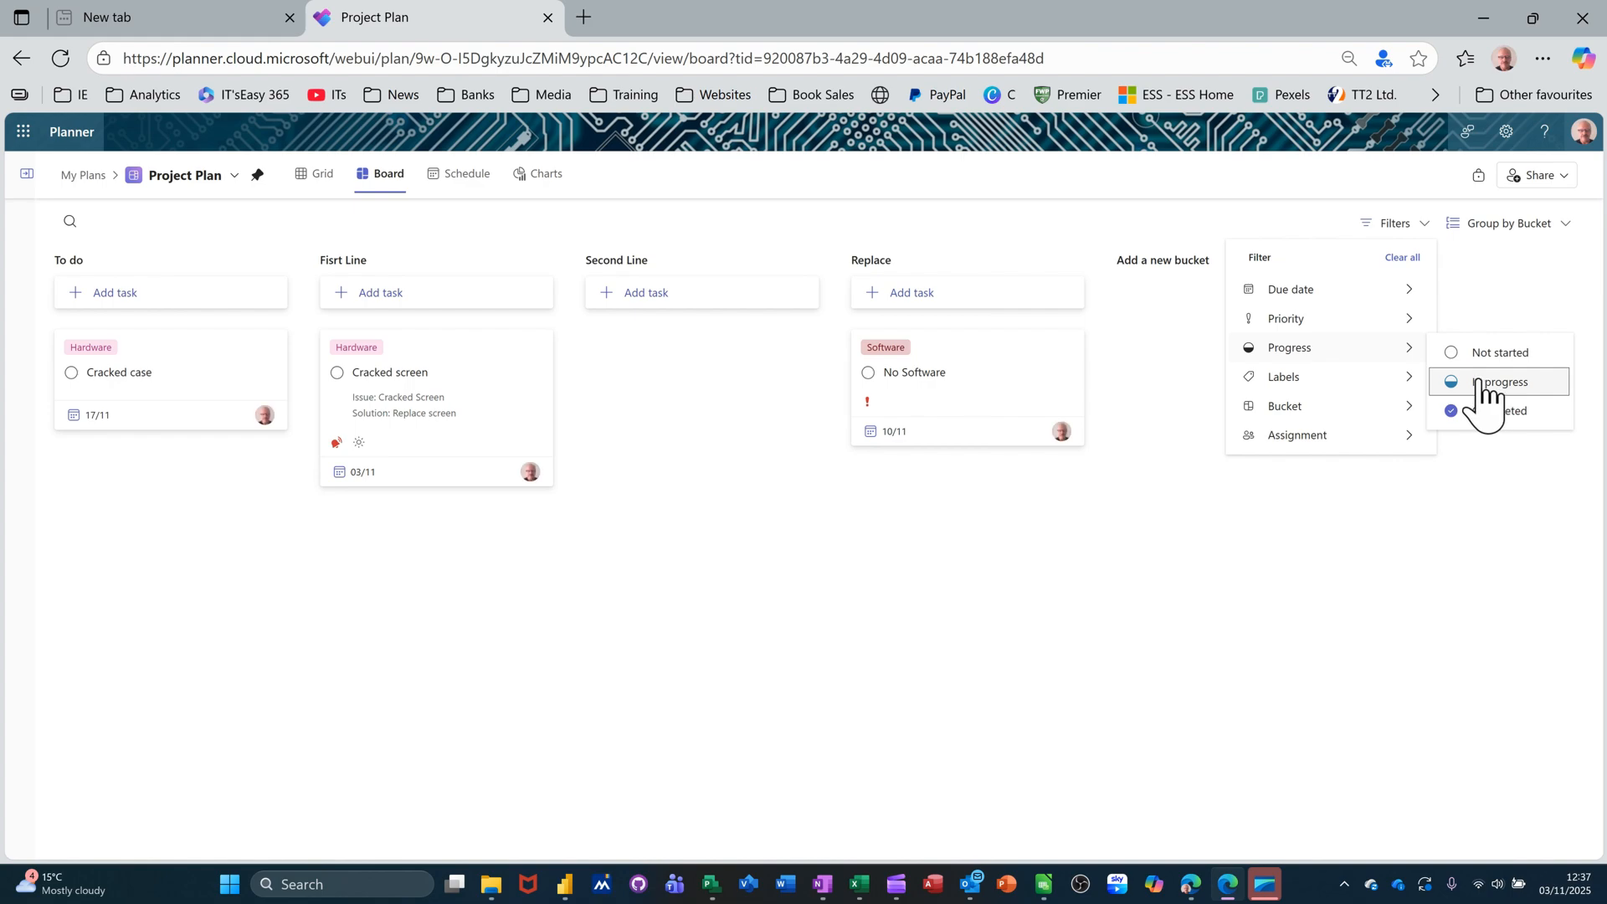
# Step: Filter the board to tasks with the Hardware label in the Fisrt Line bucket
pyautogui.moveTo(1300, 385)
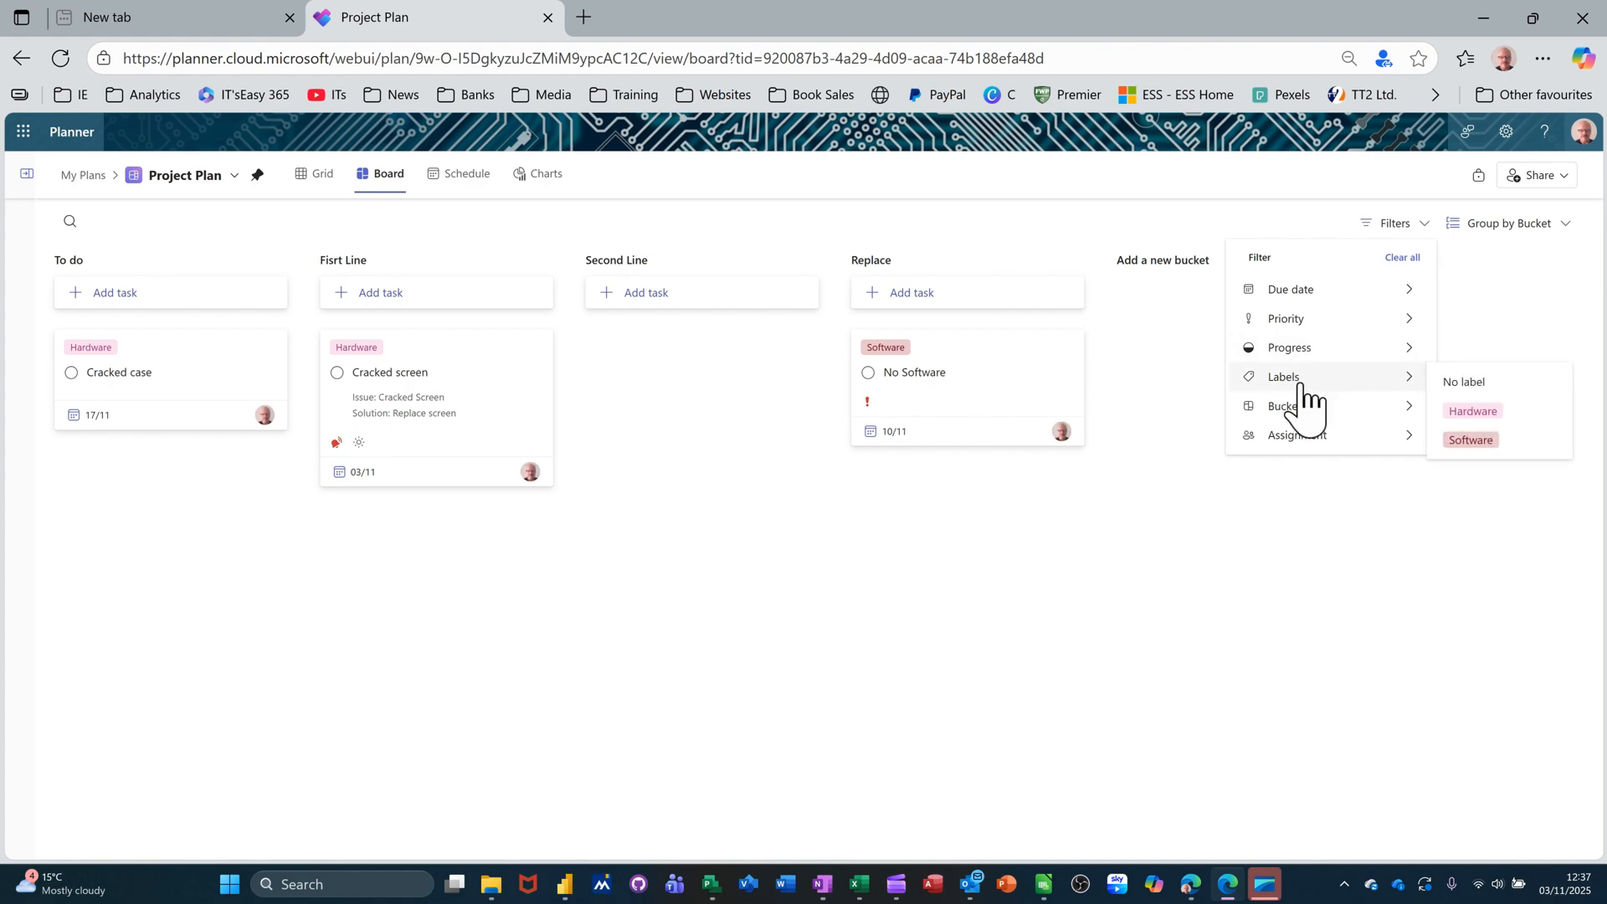
pyautogui.click(1465, 411)
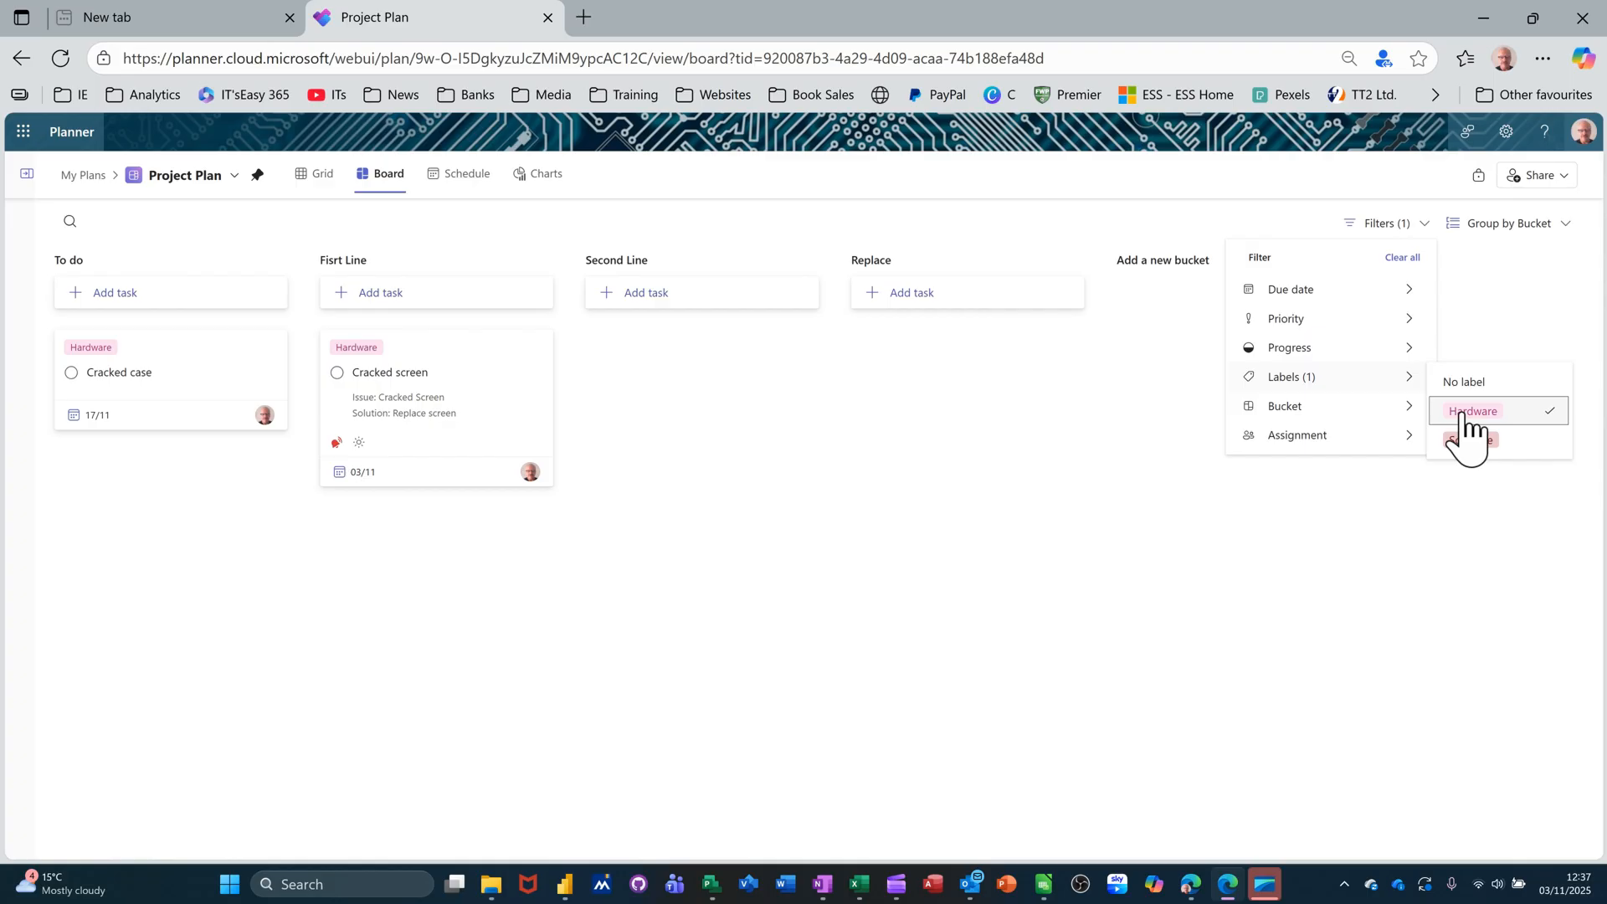
pyautogui.moveTo(1305, 439)
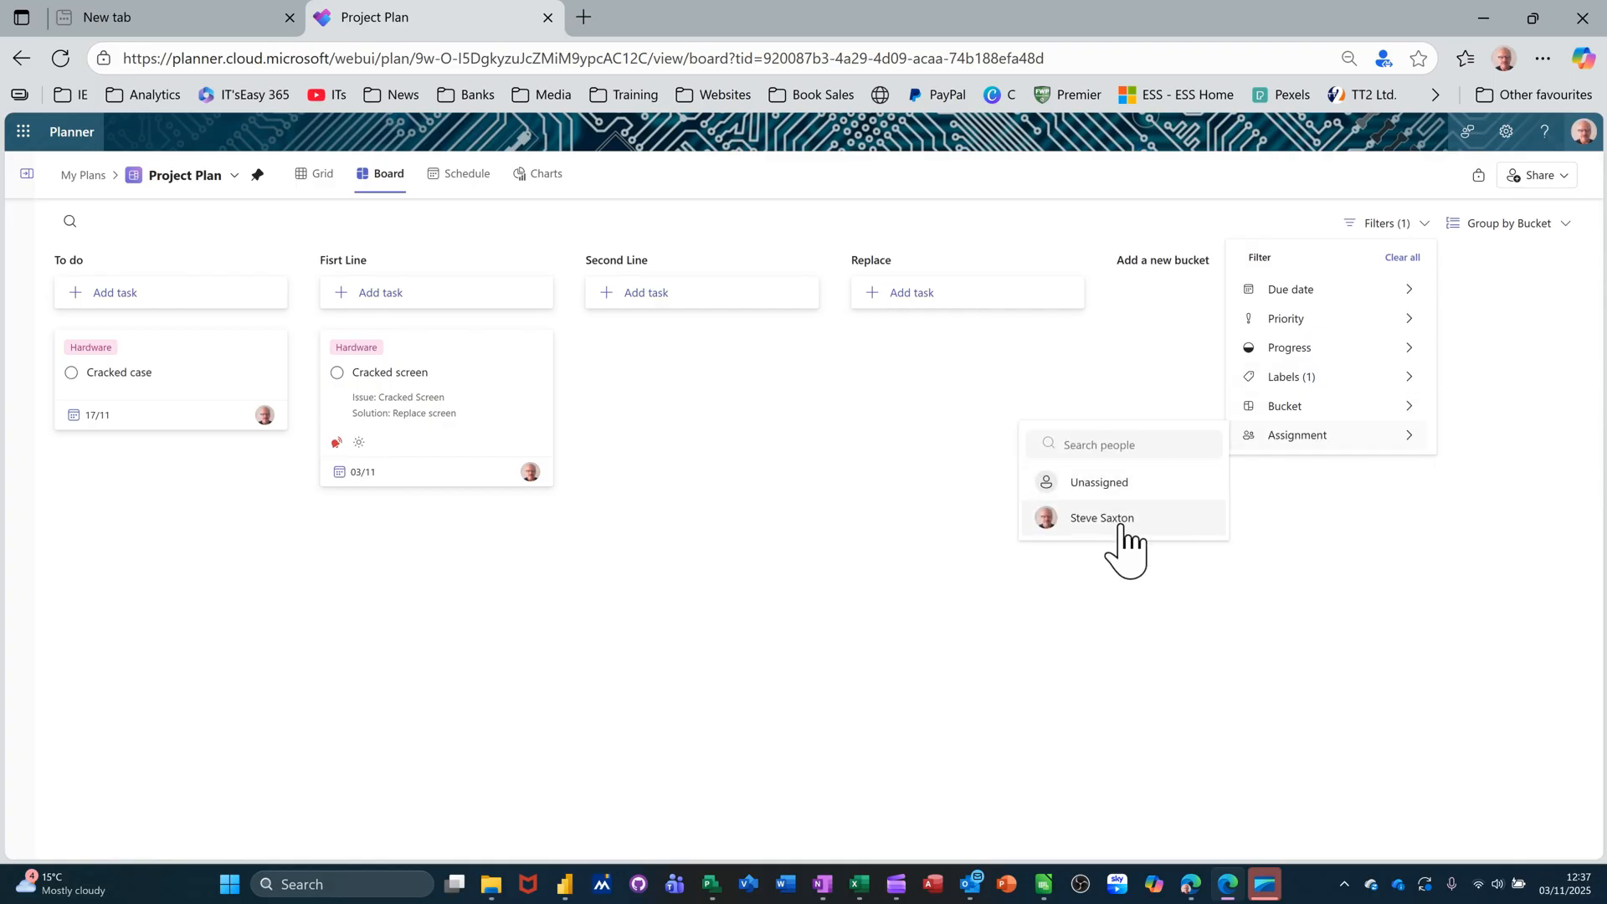
pyautogui.moveTo(1300, 412)
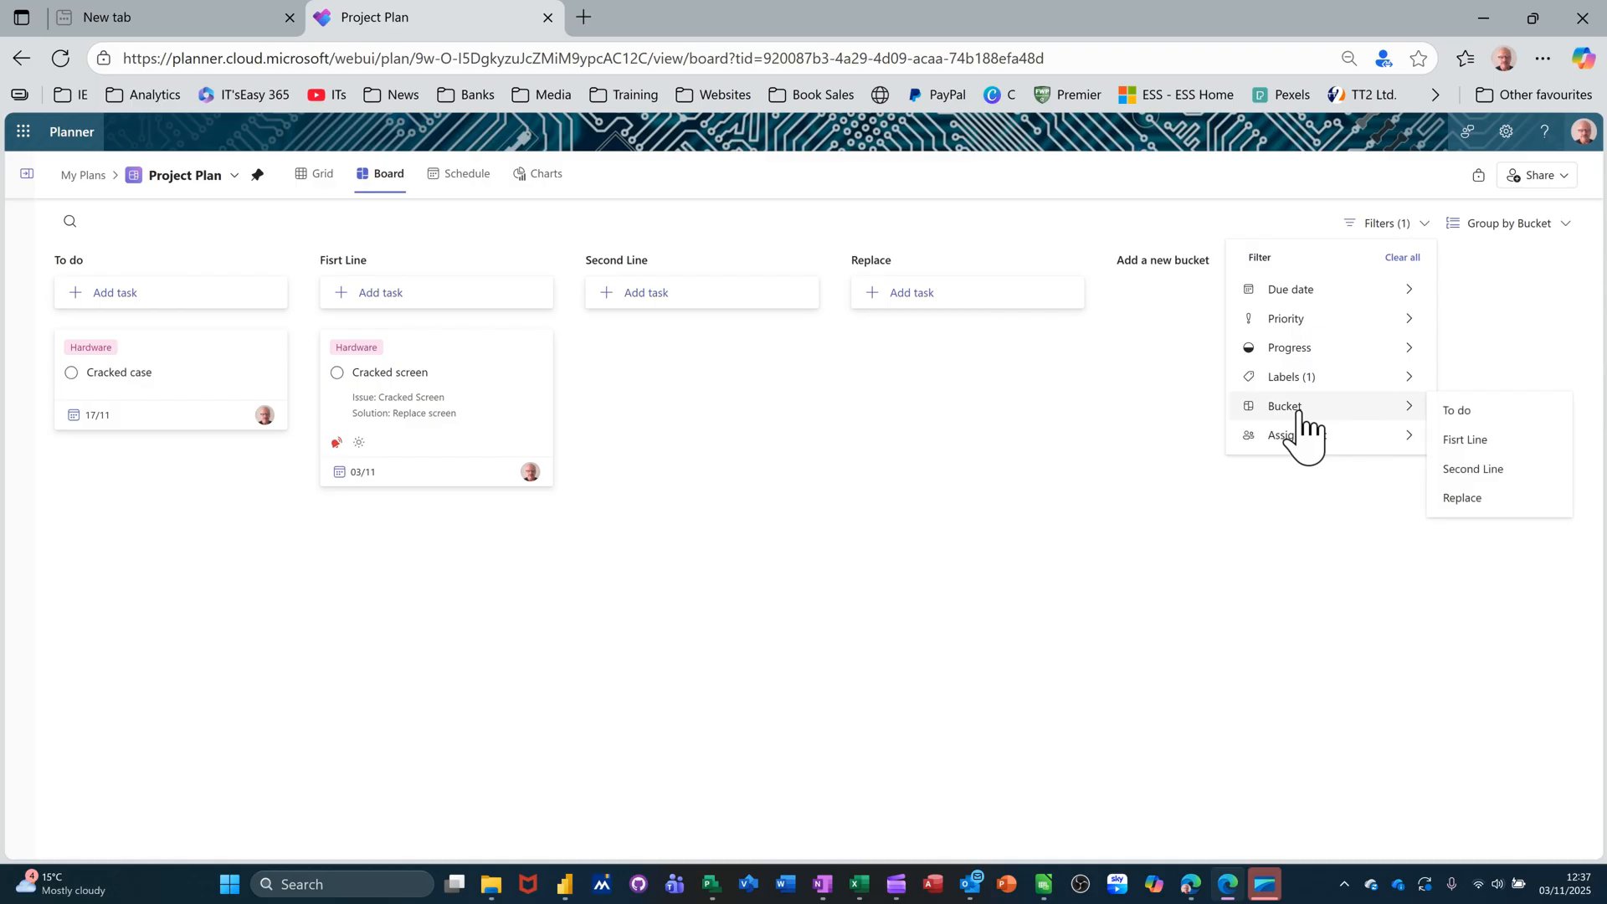
pyautogui.click(1458, 444)
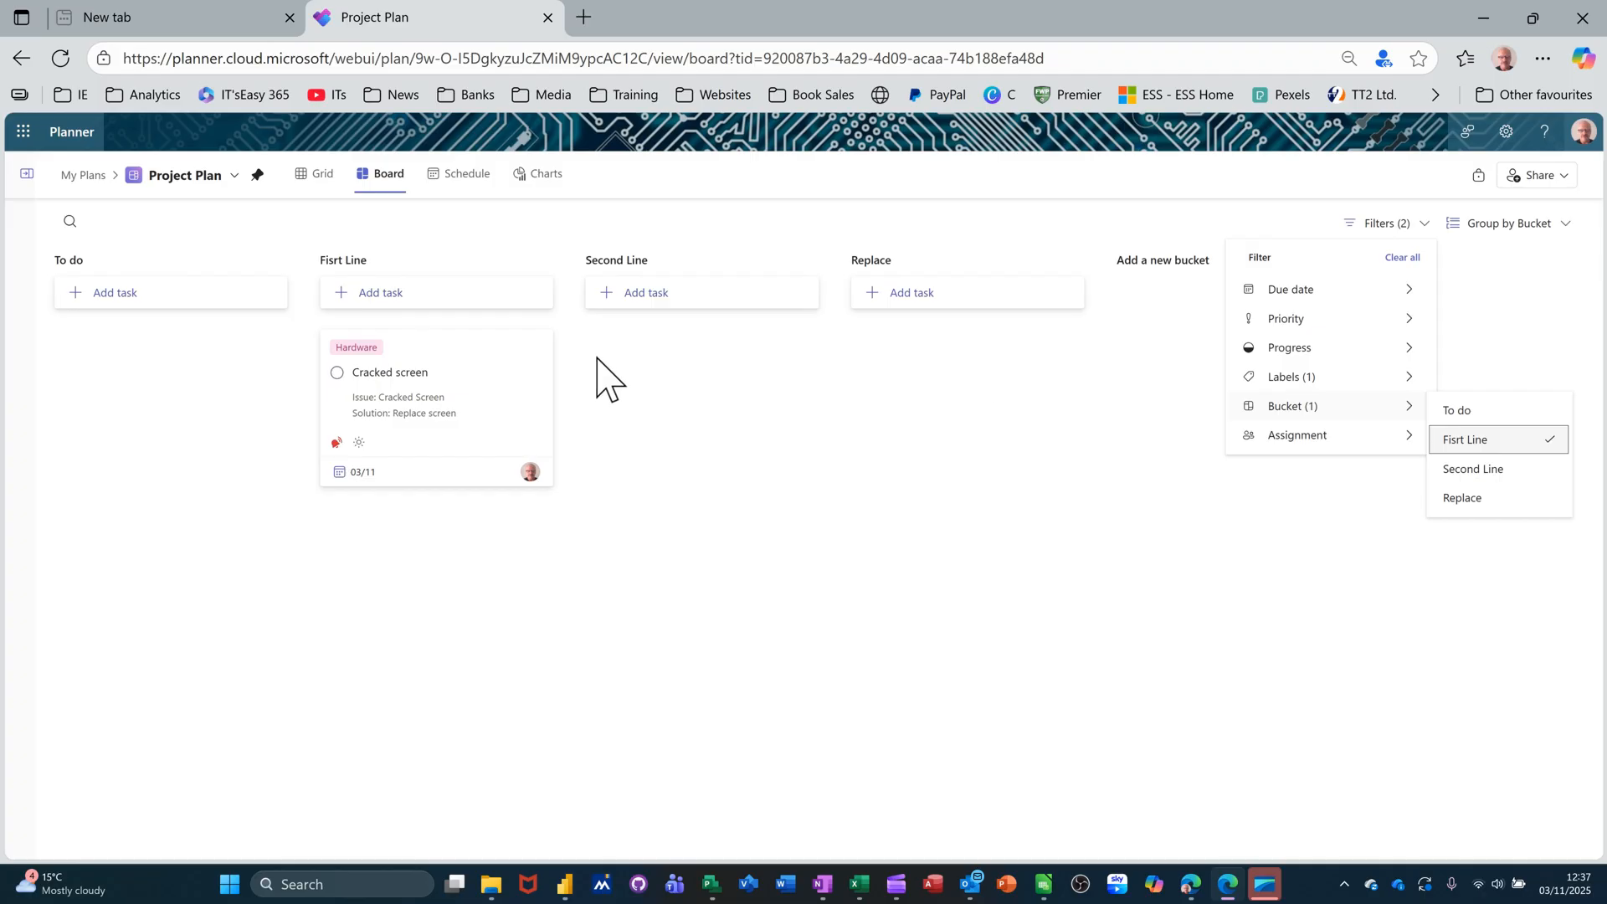
# Step: Remove the Fisrt Line bucket filter and clear all remaining filters from the board
pyautogui.click(1445, 447)
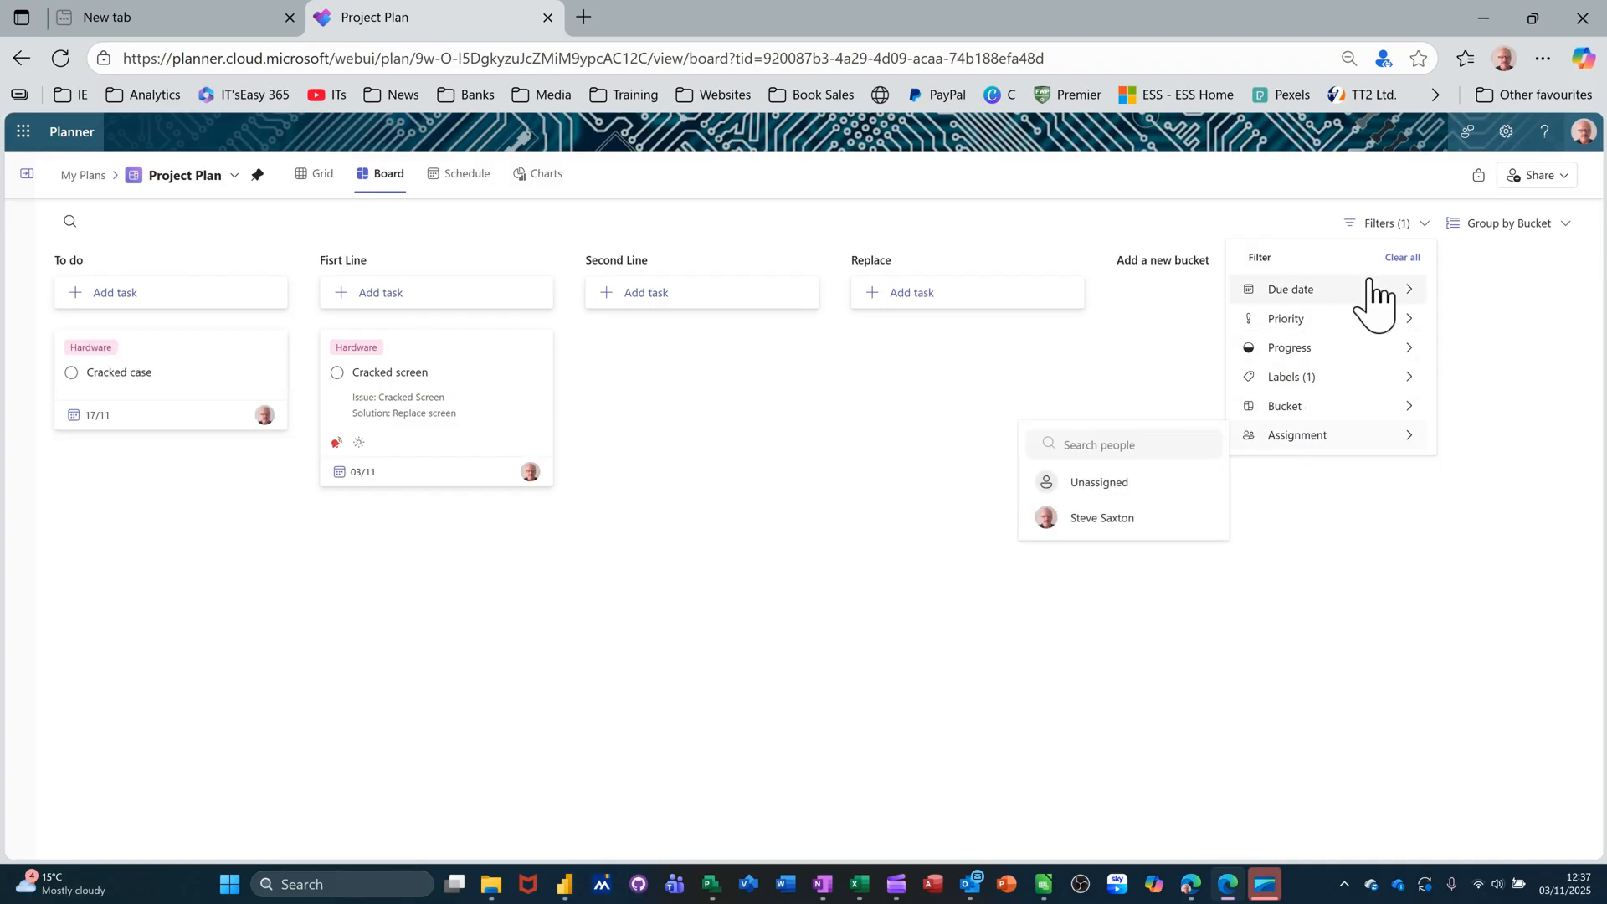
pyautogui.click(1400, 257)
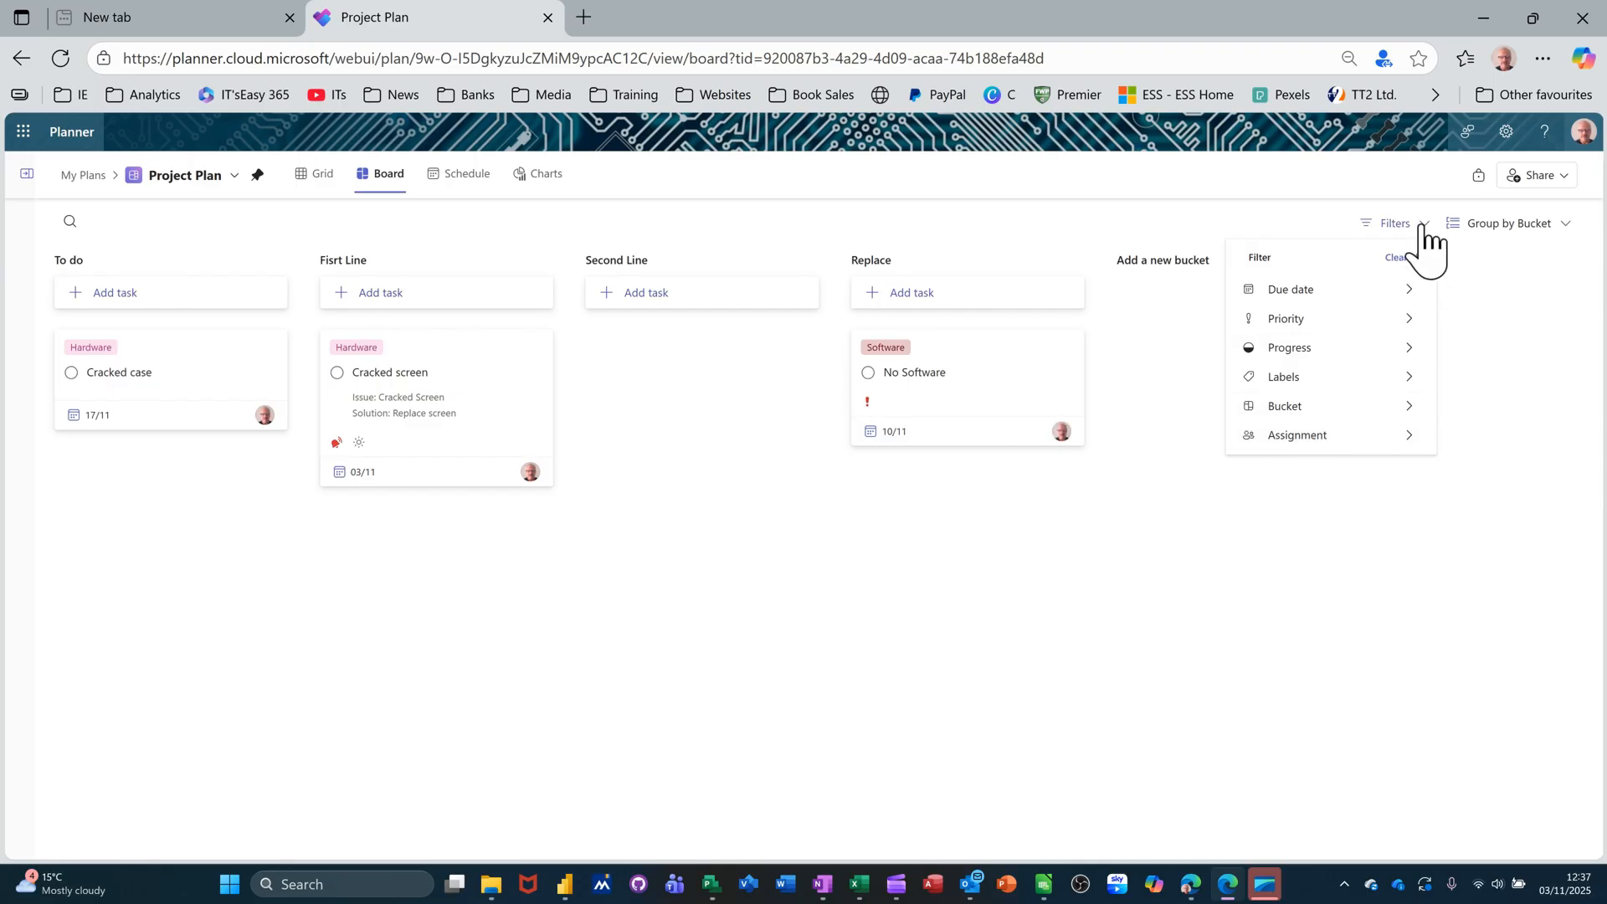
pyautogui.click(1393, 225)
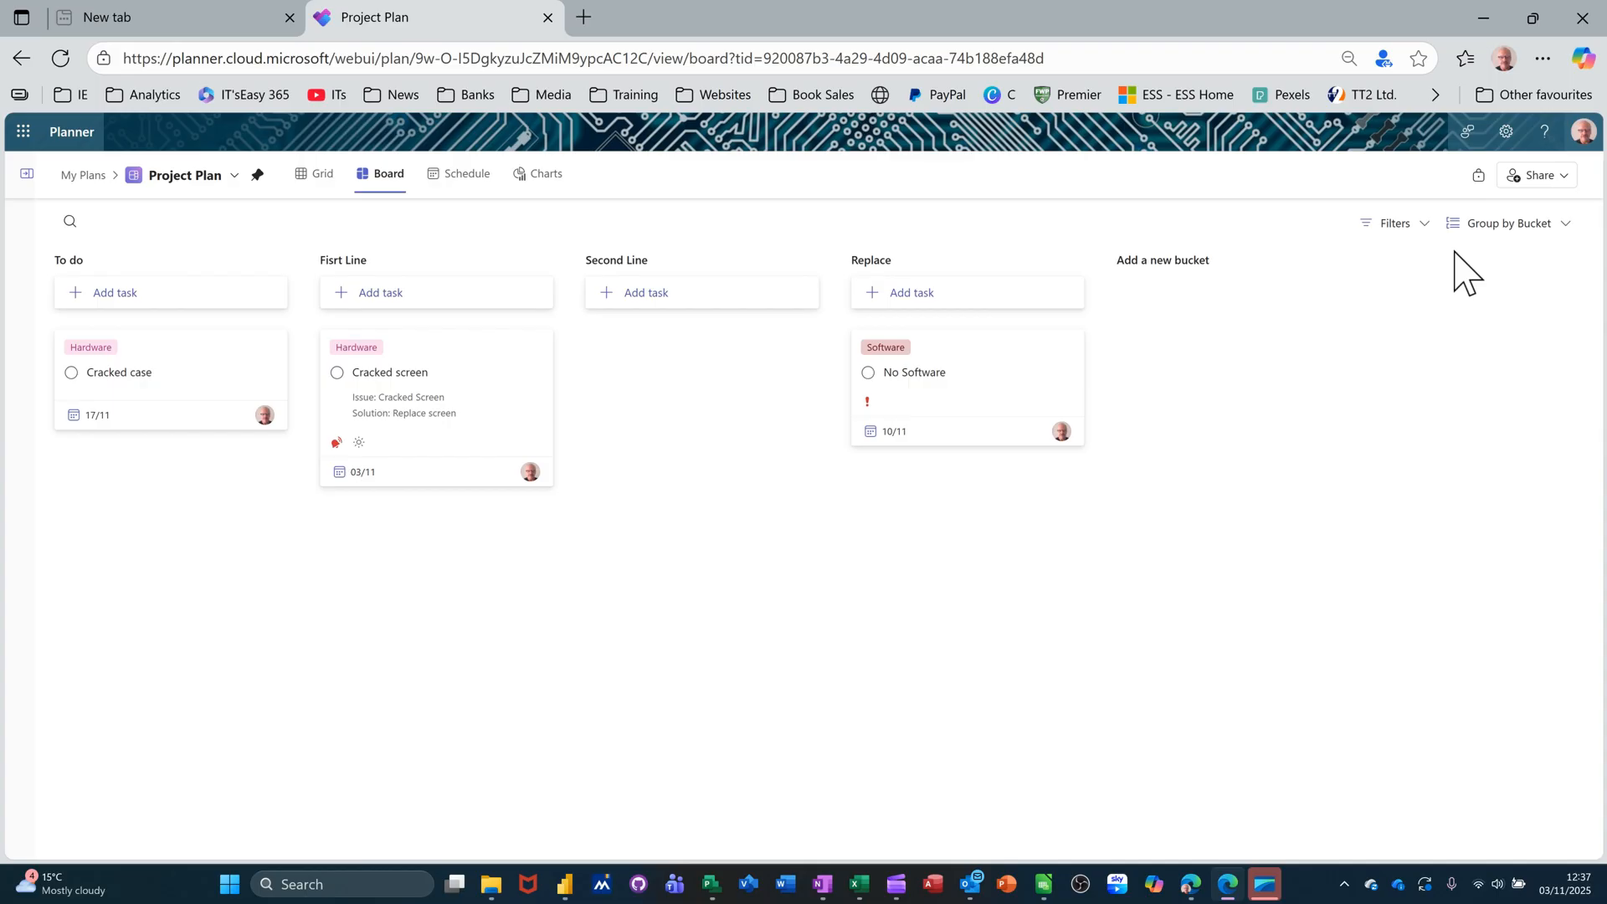
# Step: Review the plan's tasks in the Grid, Board, Schedule and Charts views, including the Members chart
pyautogui.click(323, 174)
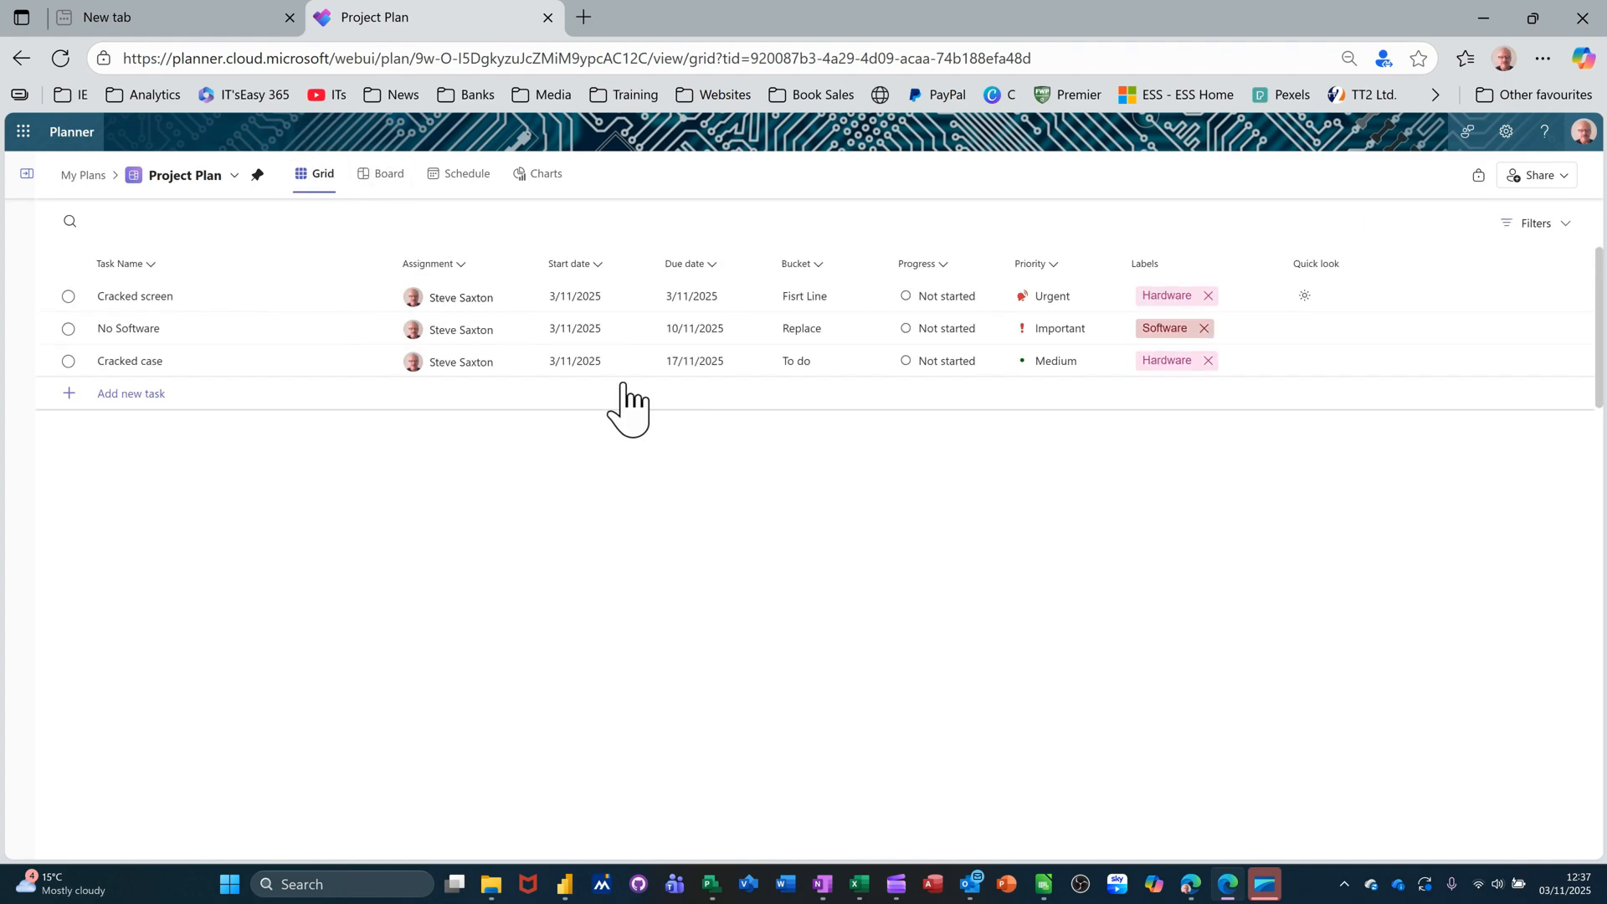
pyautogui.click(393, 180)
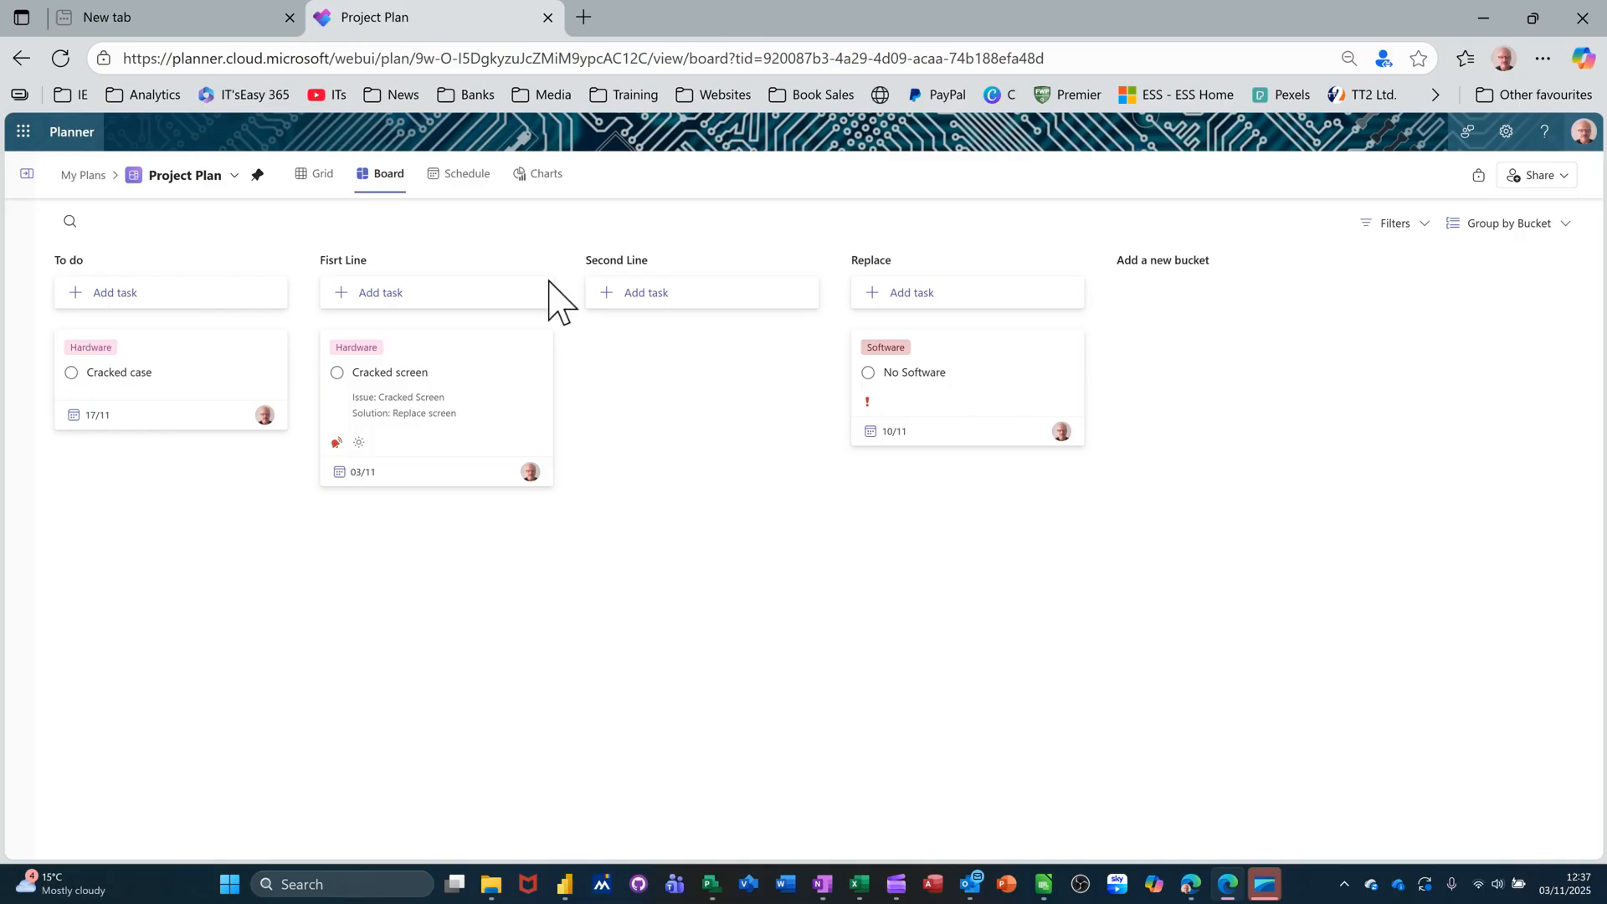
pyautogui.click(468, 189)
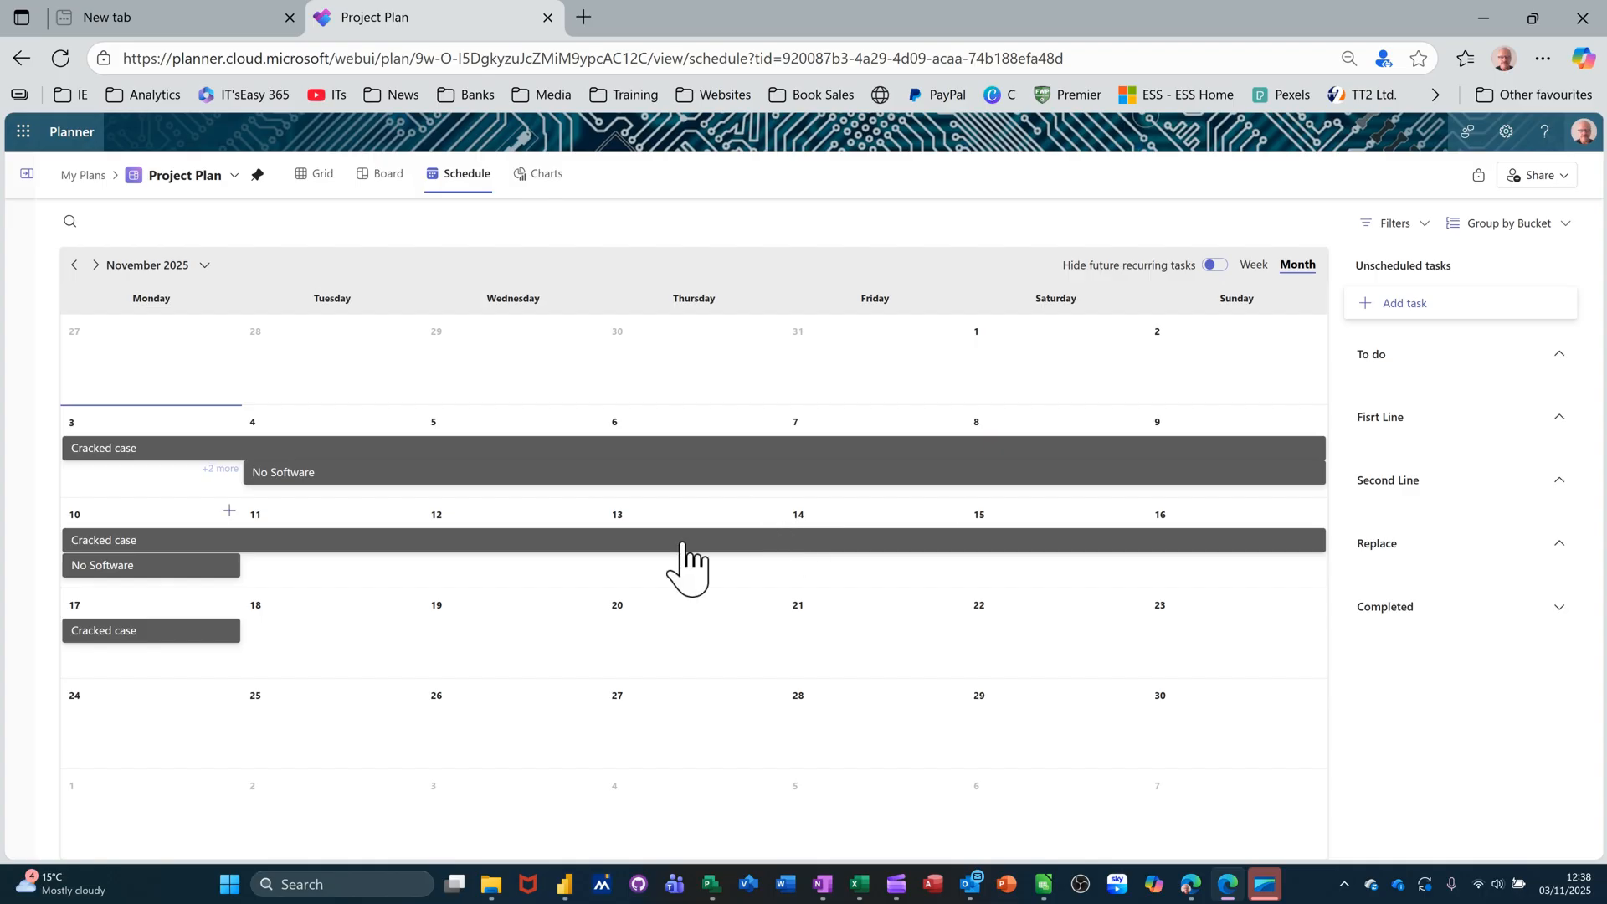
pyautogui.click(544, 180)
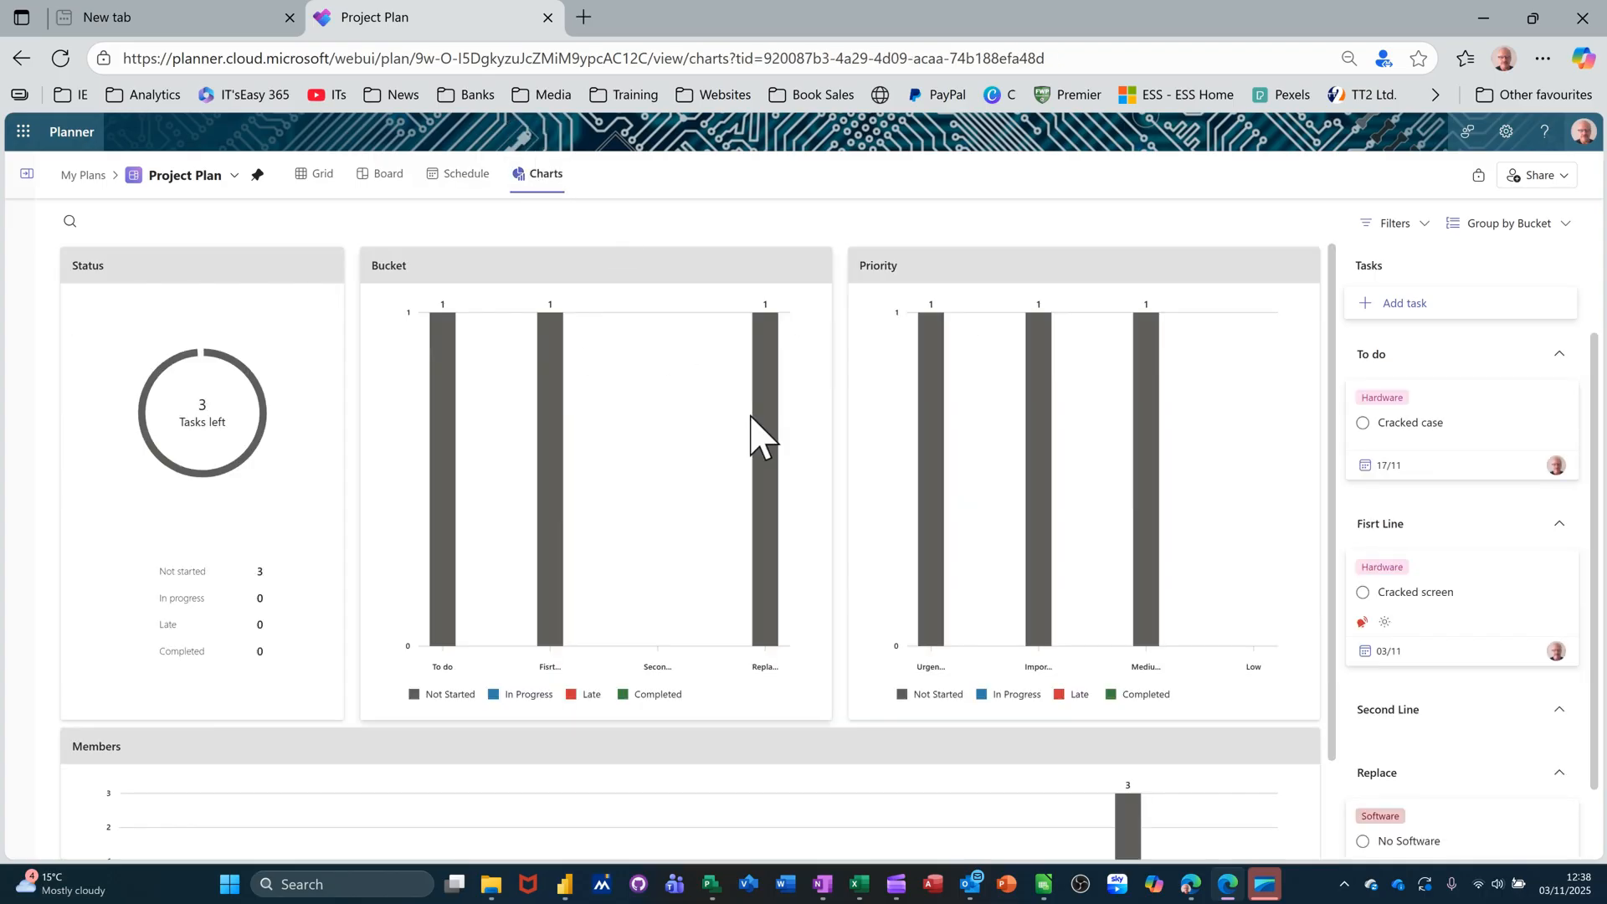
pyautogui.scroll(-1, 749, 440)
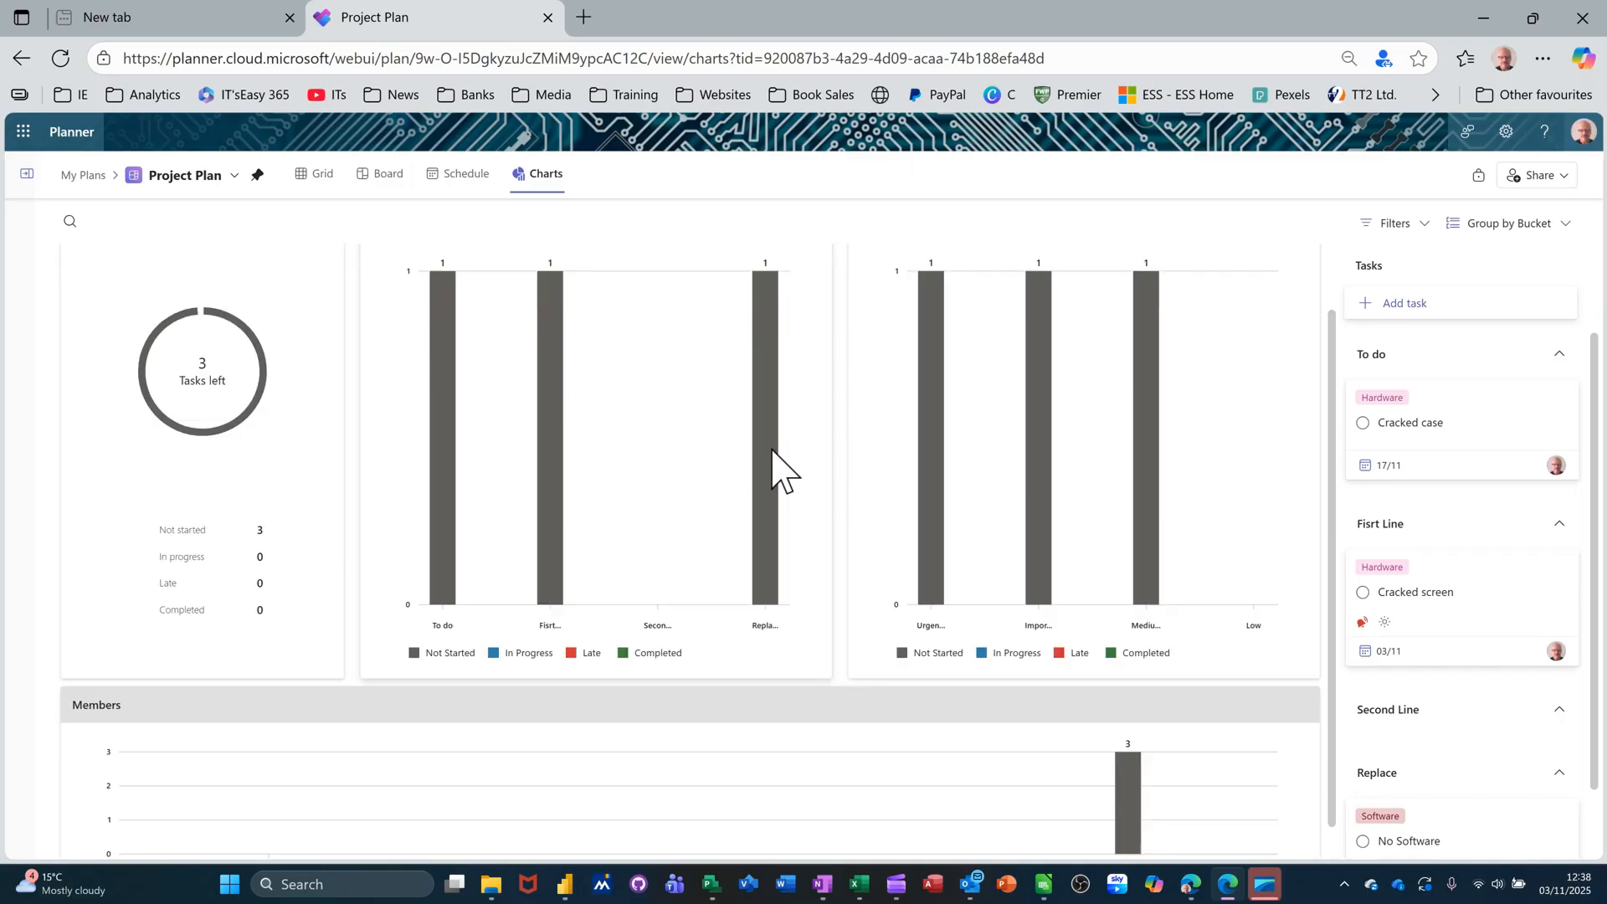
pyautogui.scroll(1, 779, 467)
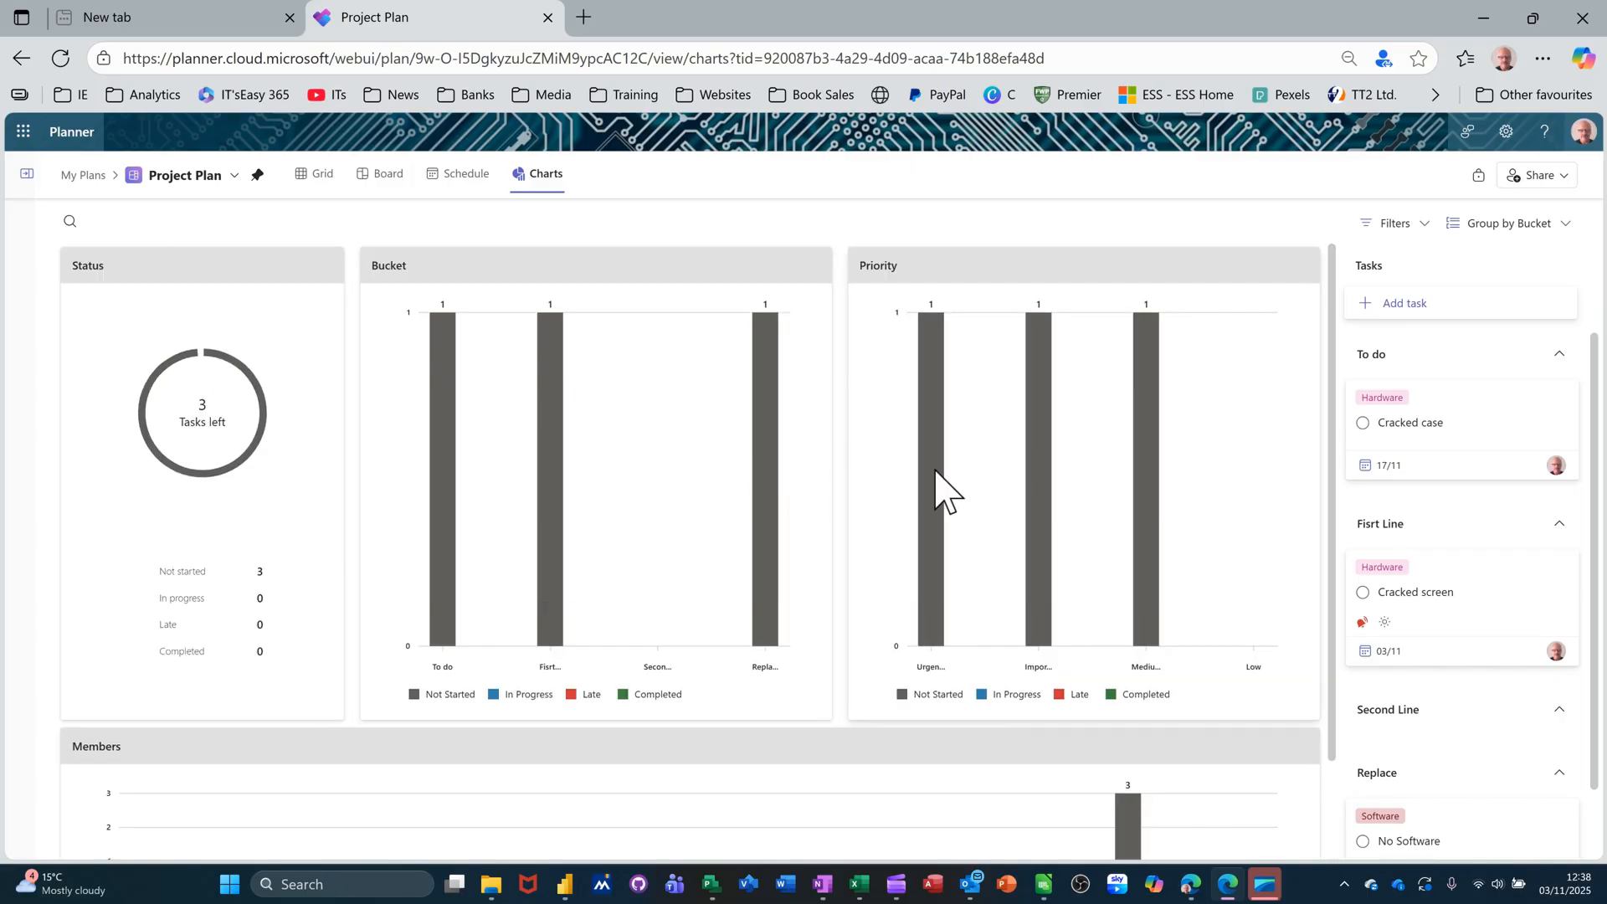
# Step: On the board, set the progress of the Cracked screen task to In progress and close its details
pyautogui.click(374, 177)
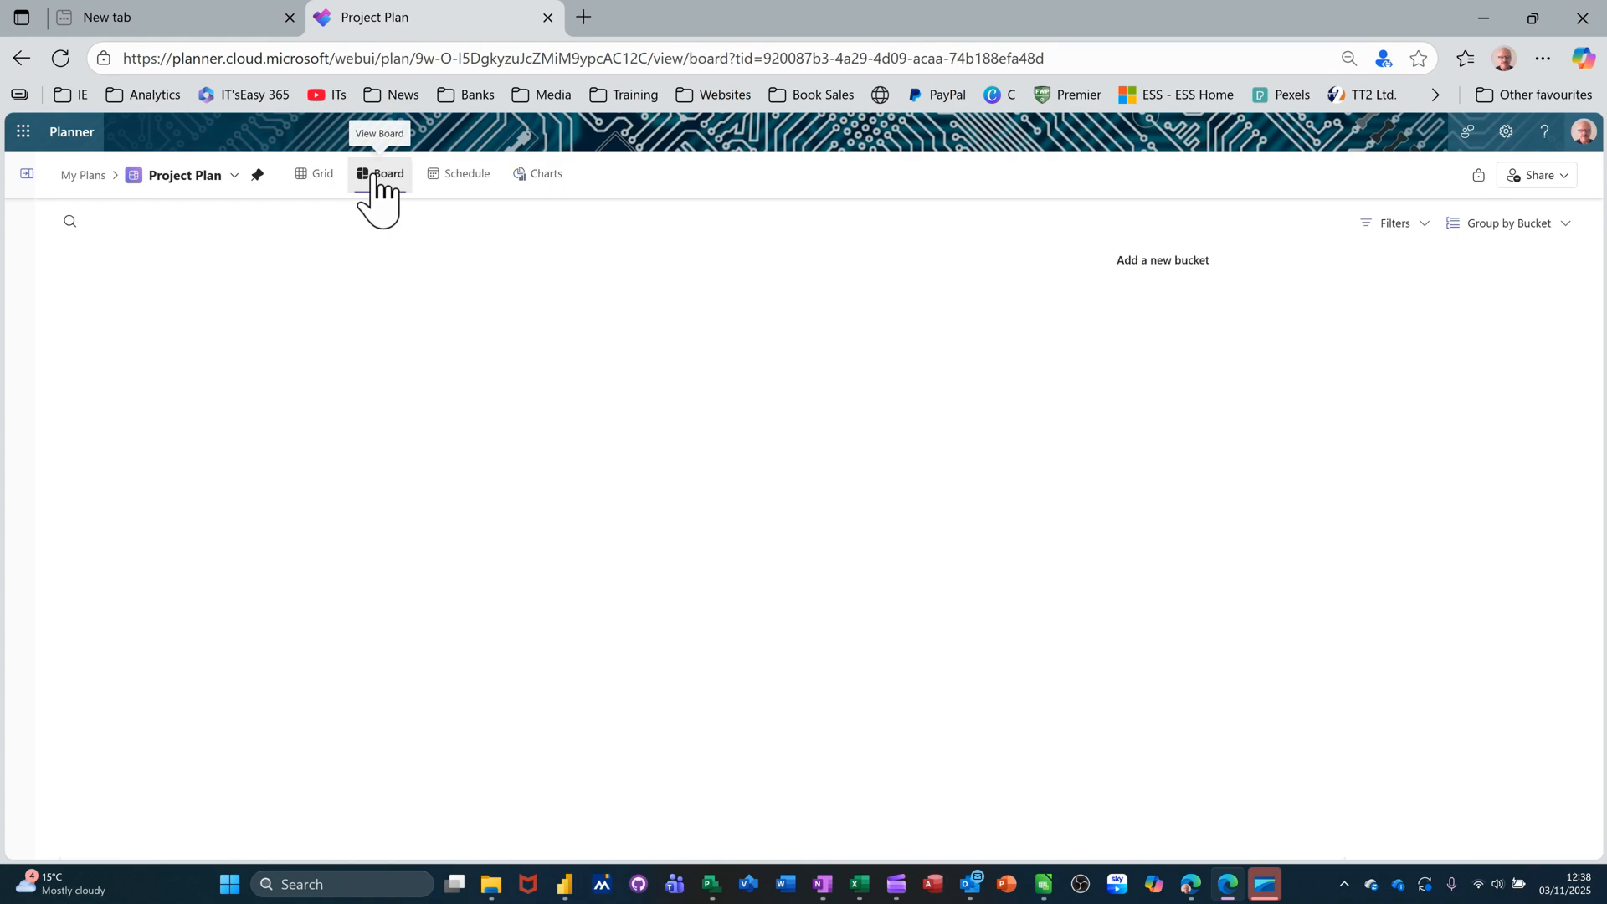
pyautogui.click(468, 387)
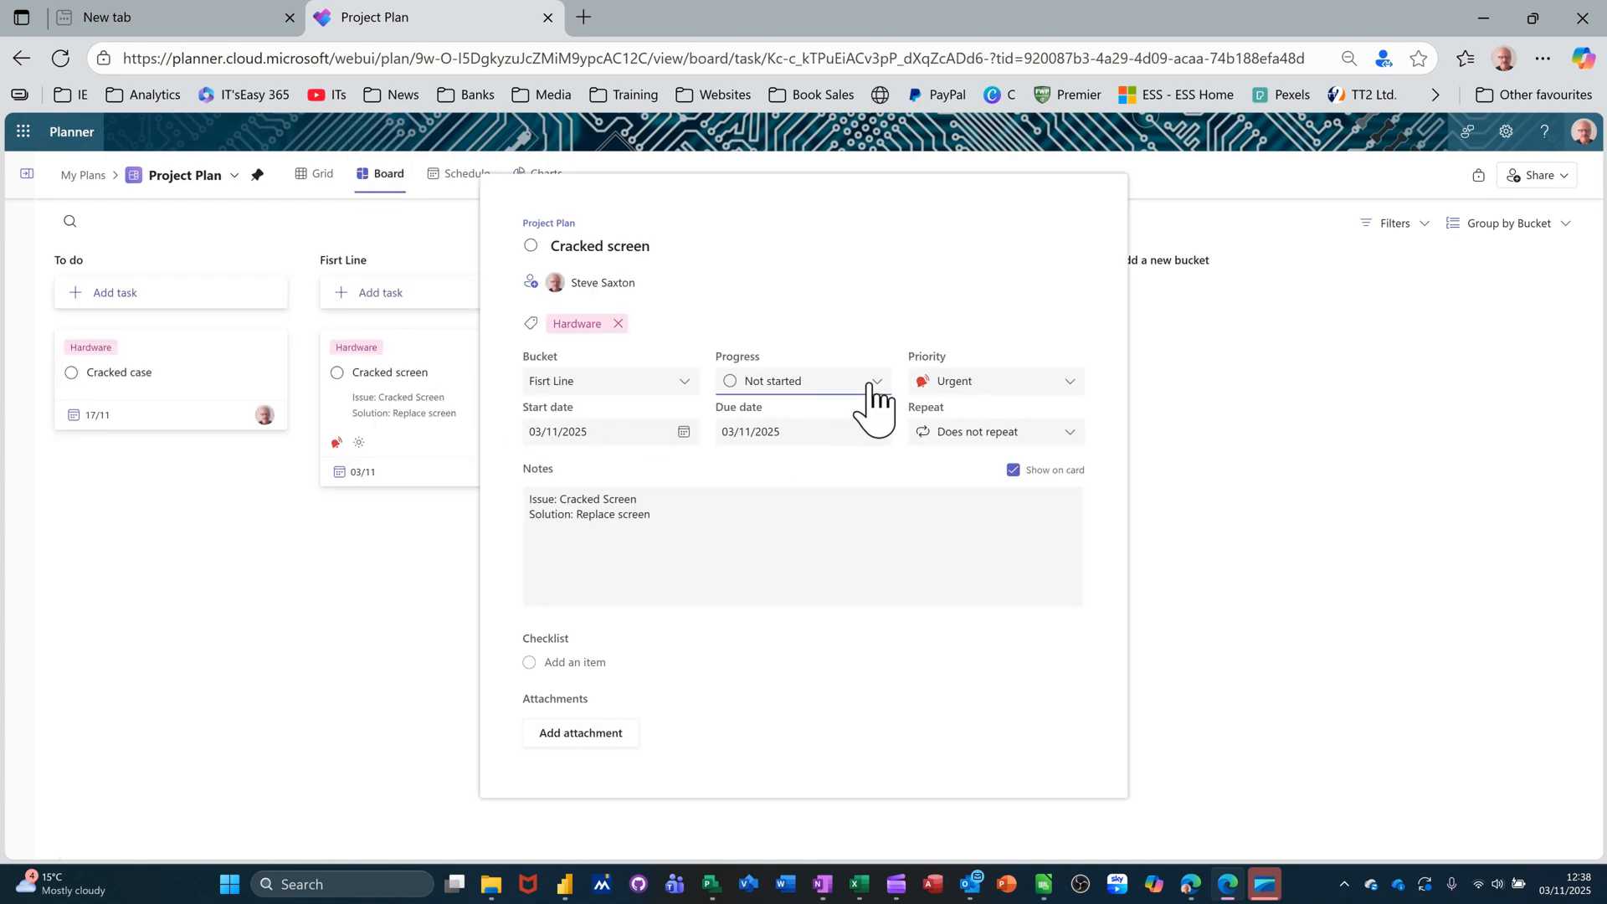
pyautogui.click(872, 387)
pyautogui.click(778, 440)
pyautogui.click(385, 482)
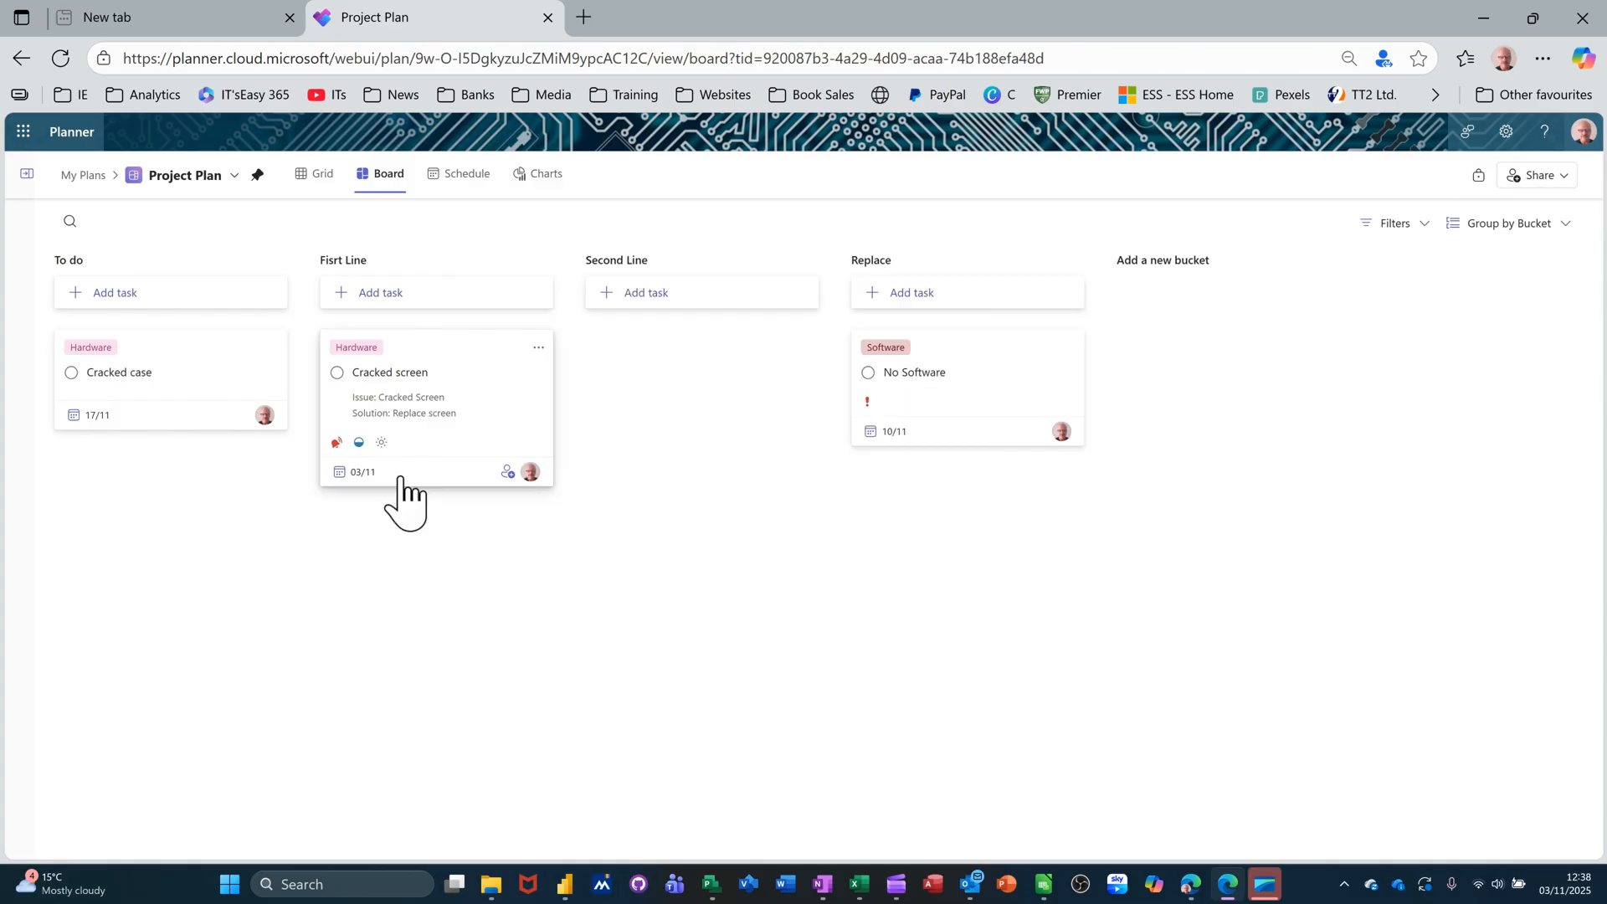
# Step: Set the progress of the No Software task in the Replace bucket to In progress and close its details
pyautogui.click(958, 409)
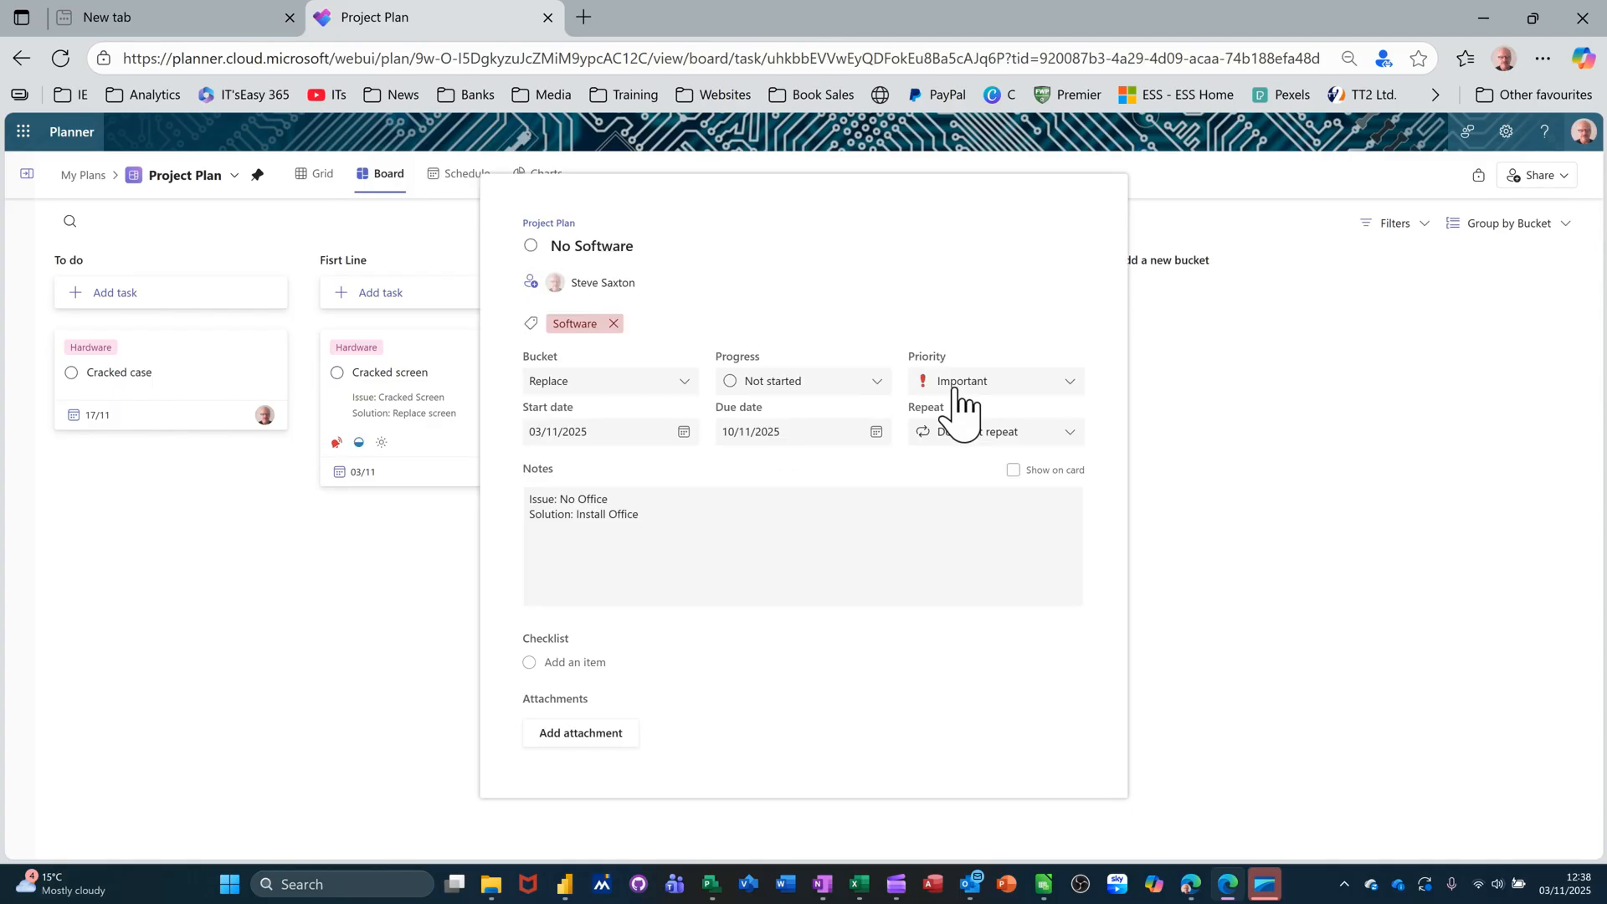
pyautogui.click(808, 385)
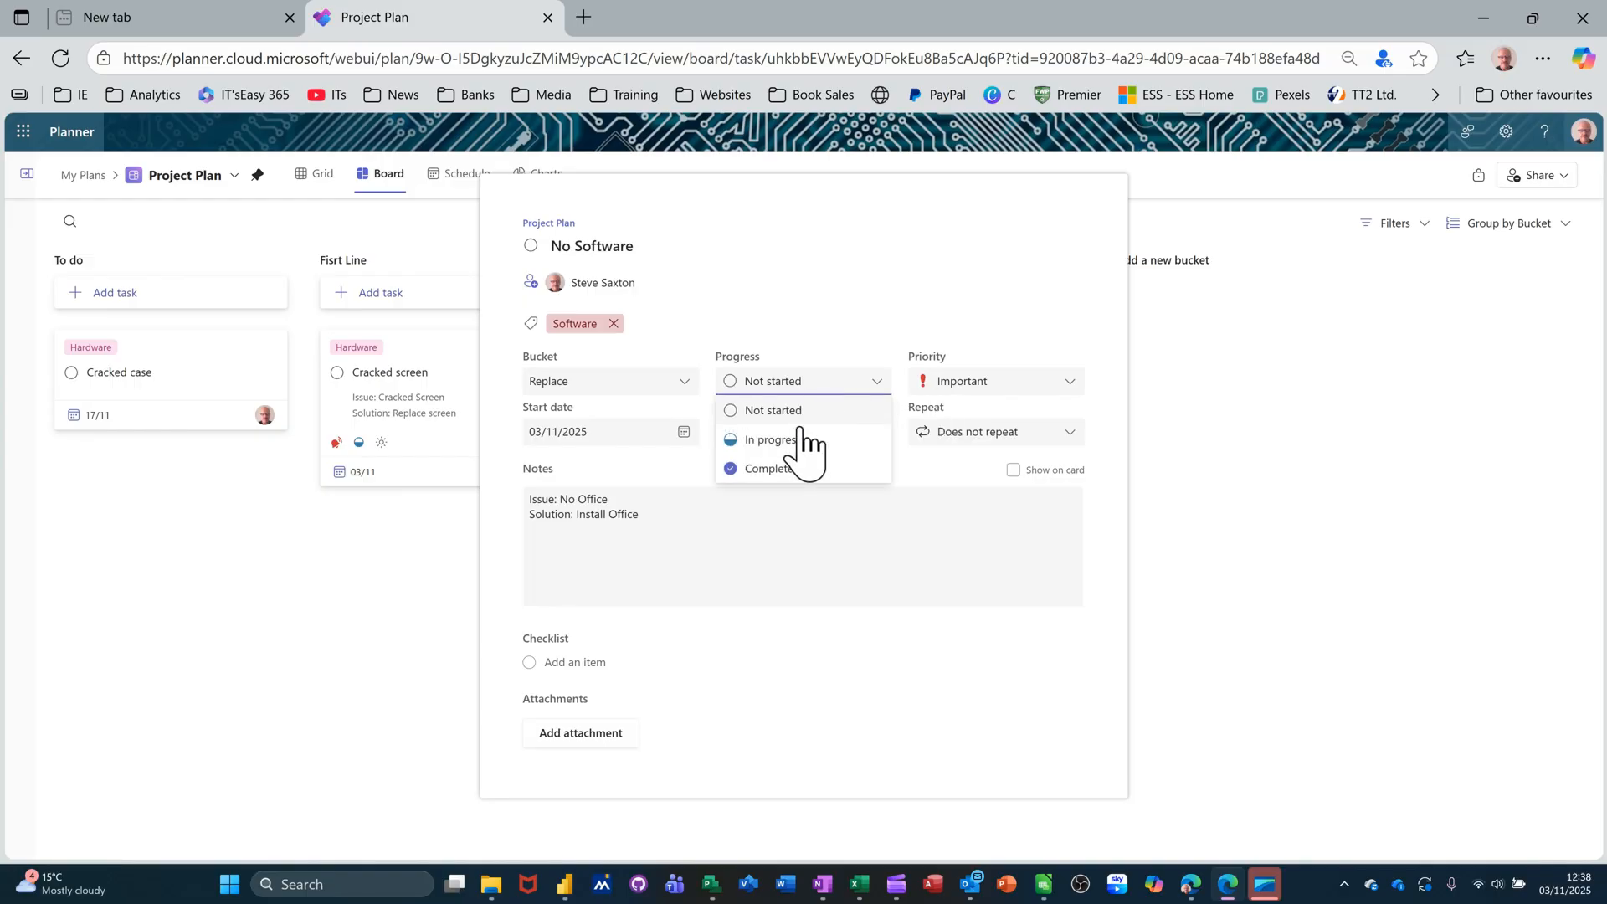
pyautogui.click(792, 439)
pyautogui.click(1184, 459)
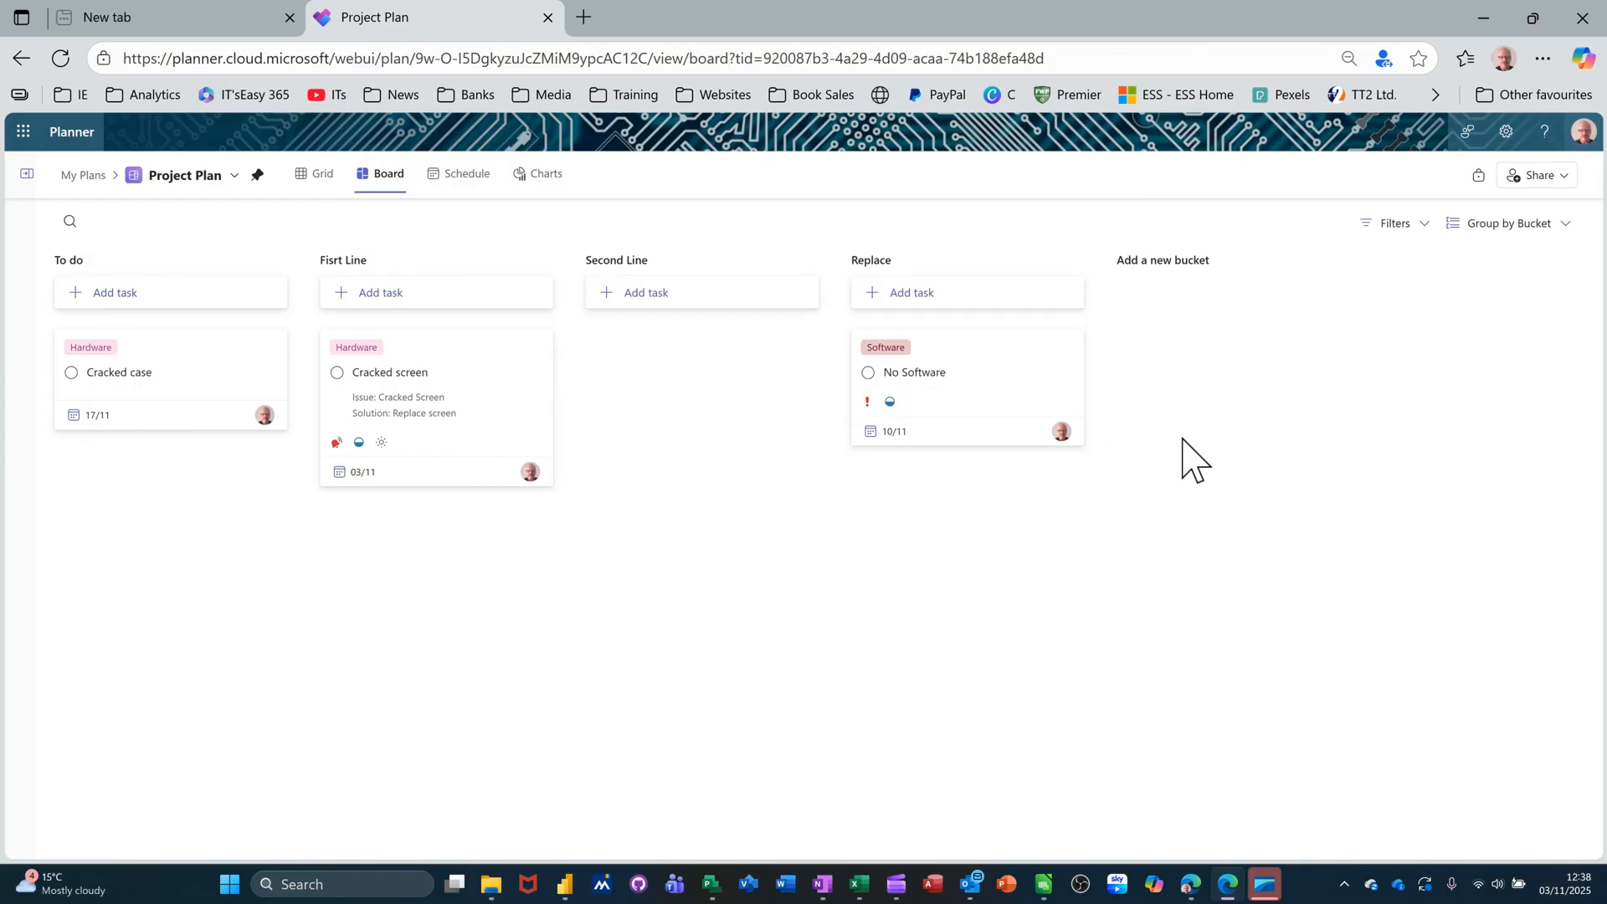
# Step: Examine task progress in the plan's charts by status, bucket, priority and member
pyautogui.click(546, 176)
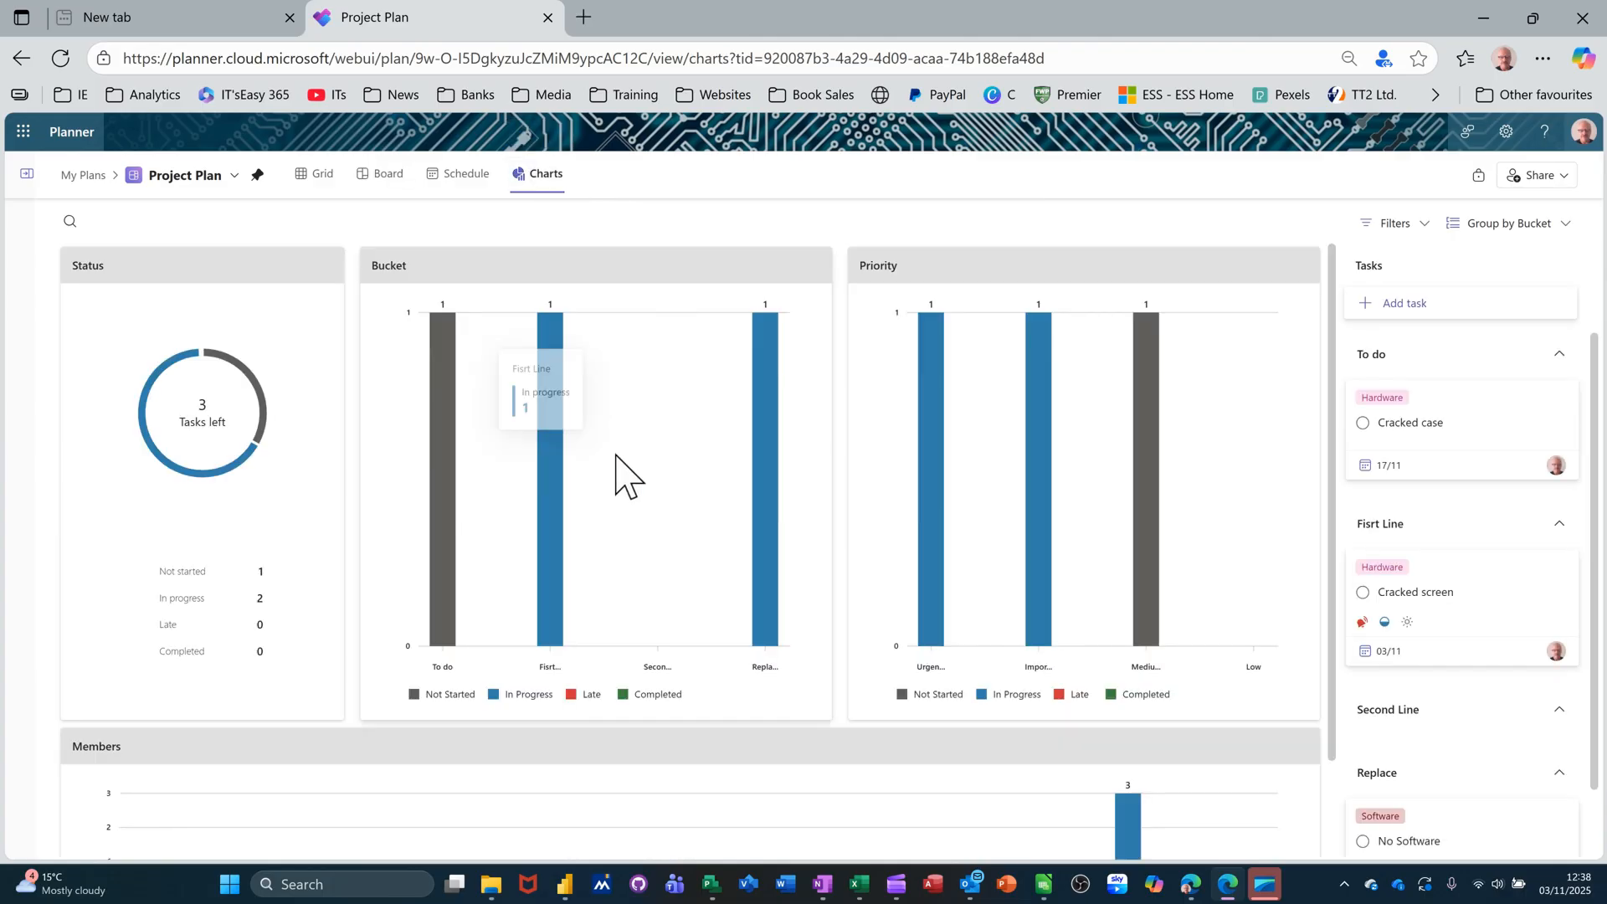
pyautogui.scroll(-1, 963, 524)
pyautogui.moveTo(1136, 712)
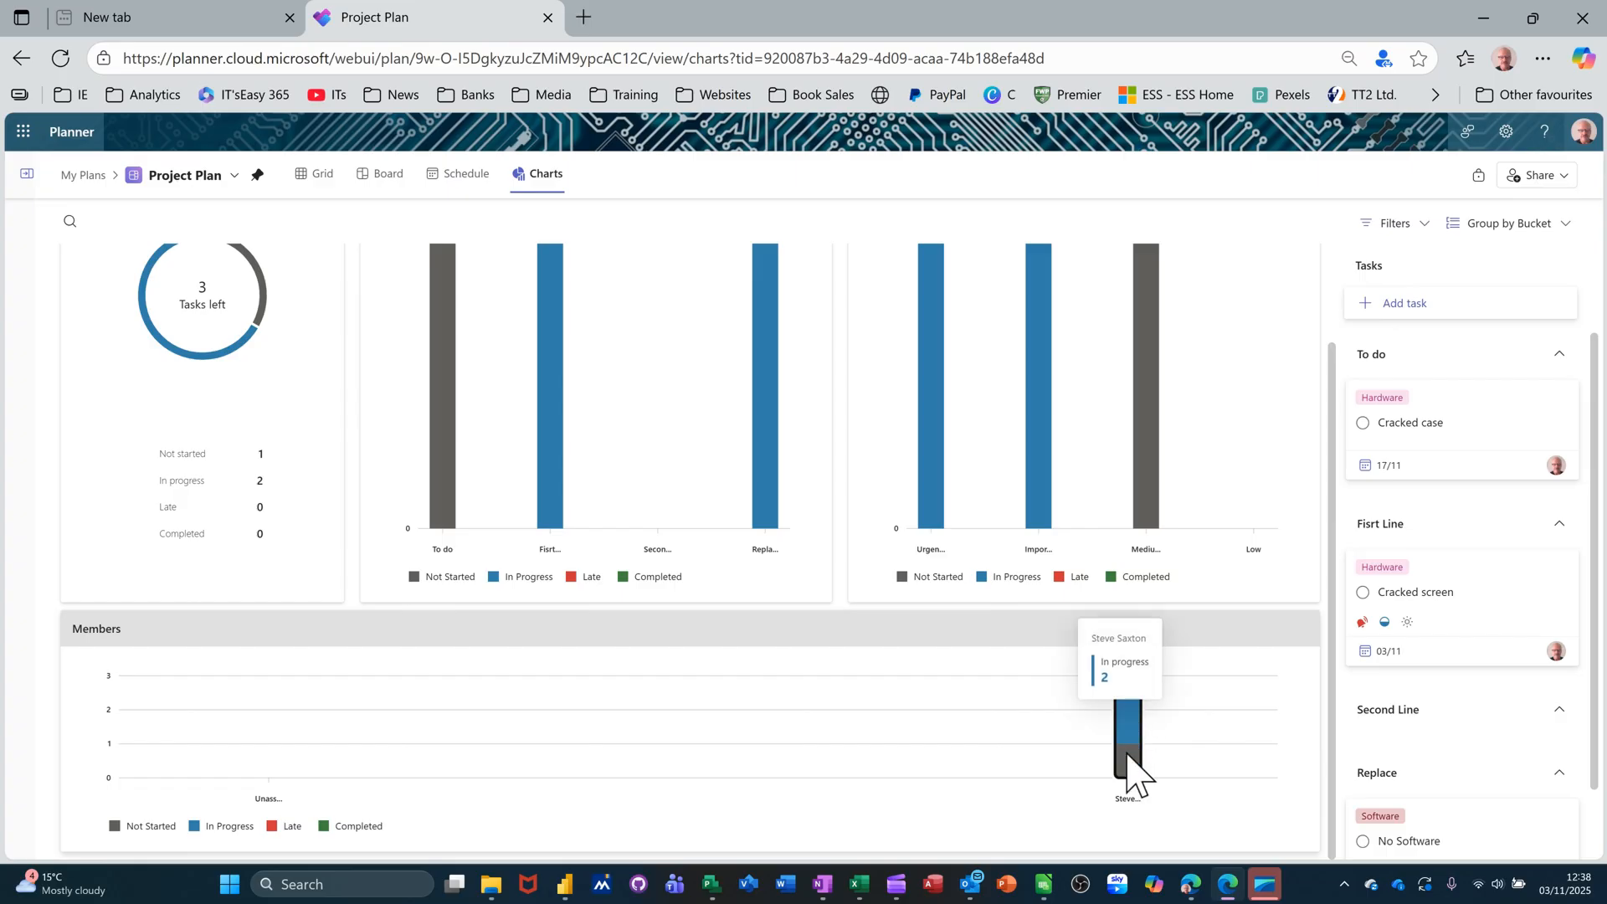
pyautogui.moveTo(1125, 764)
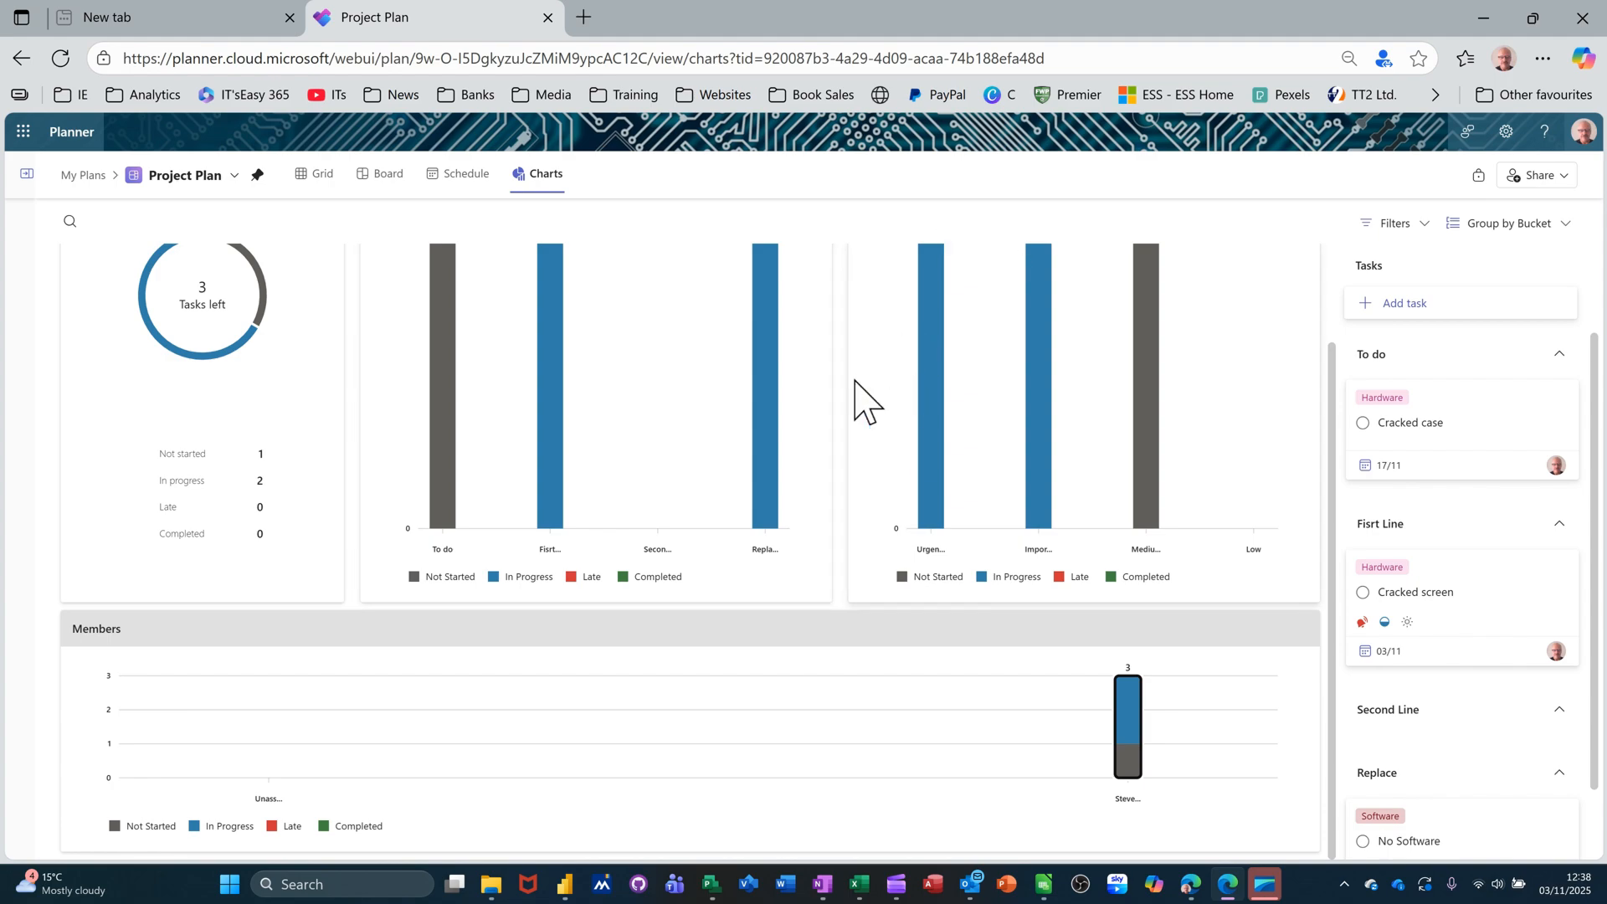
# Step: From the board, open the plan details, try the drafting-tools background, and apply the dark geometric background with gold and pink stripes
pyautogui.click(378, 185)
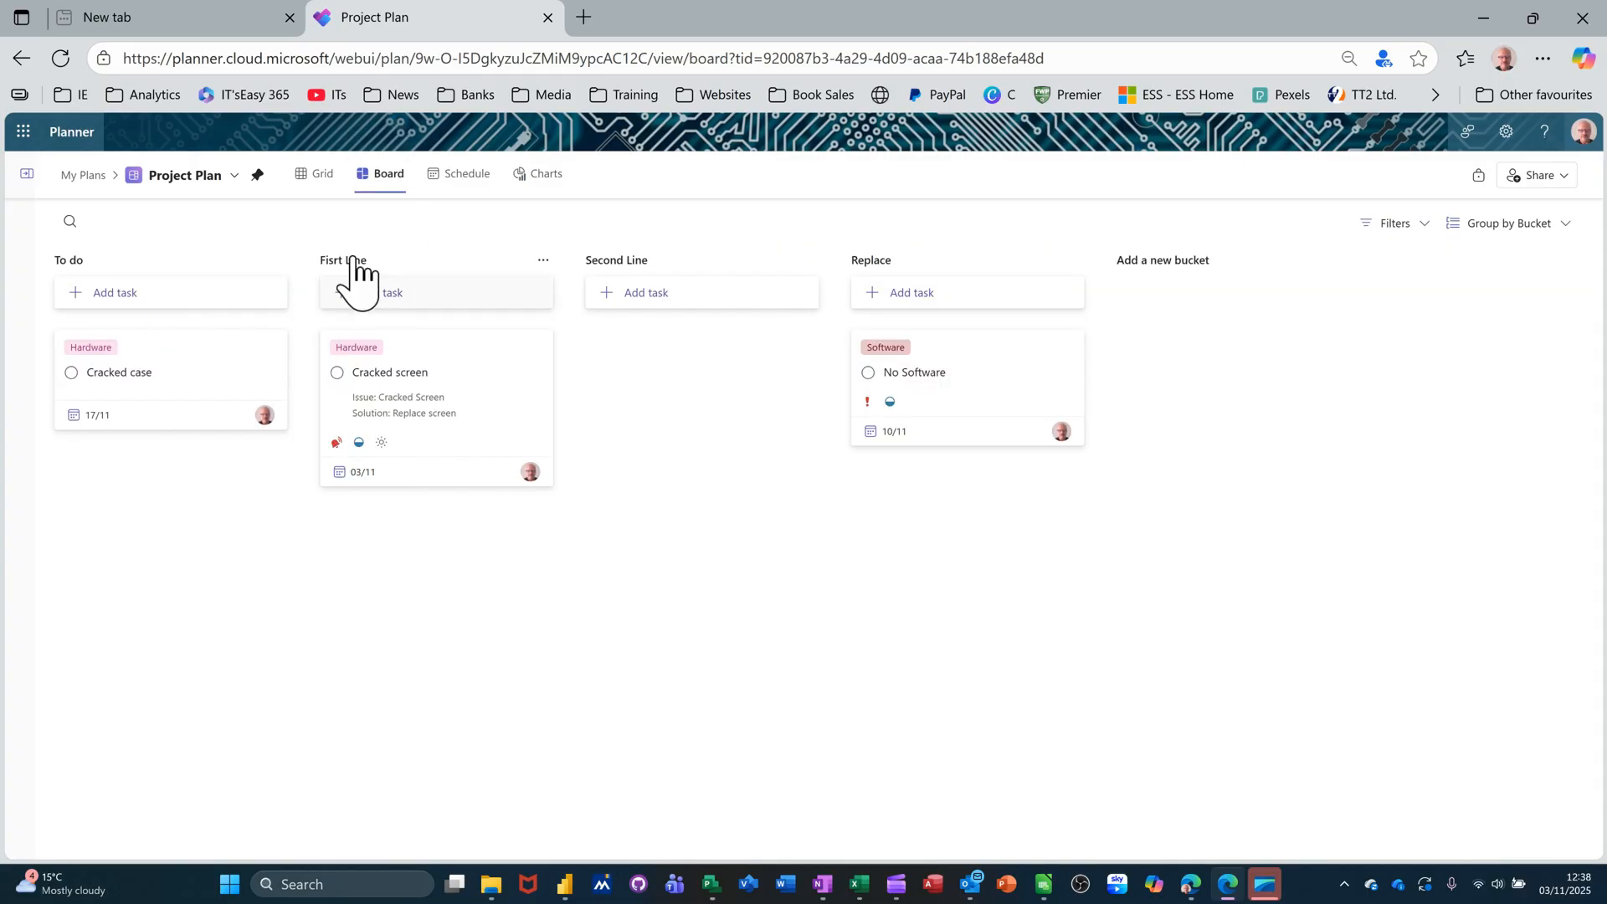
pyautogui.click(236, 176)
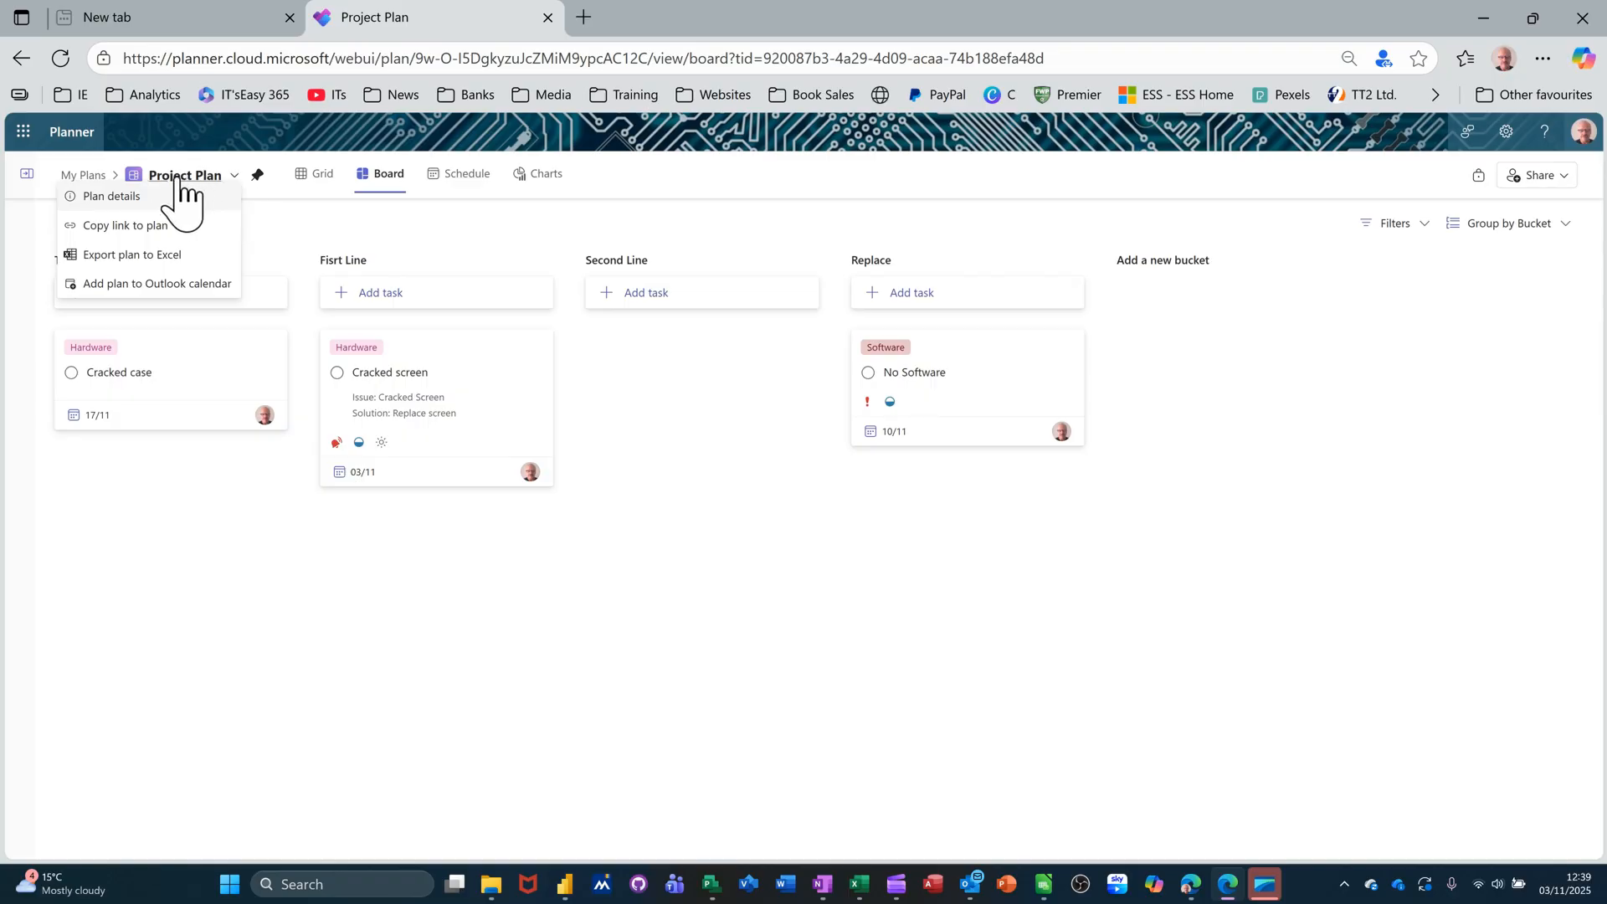
pyautogui.click(117, 197)
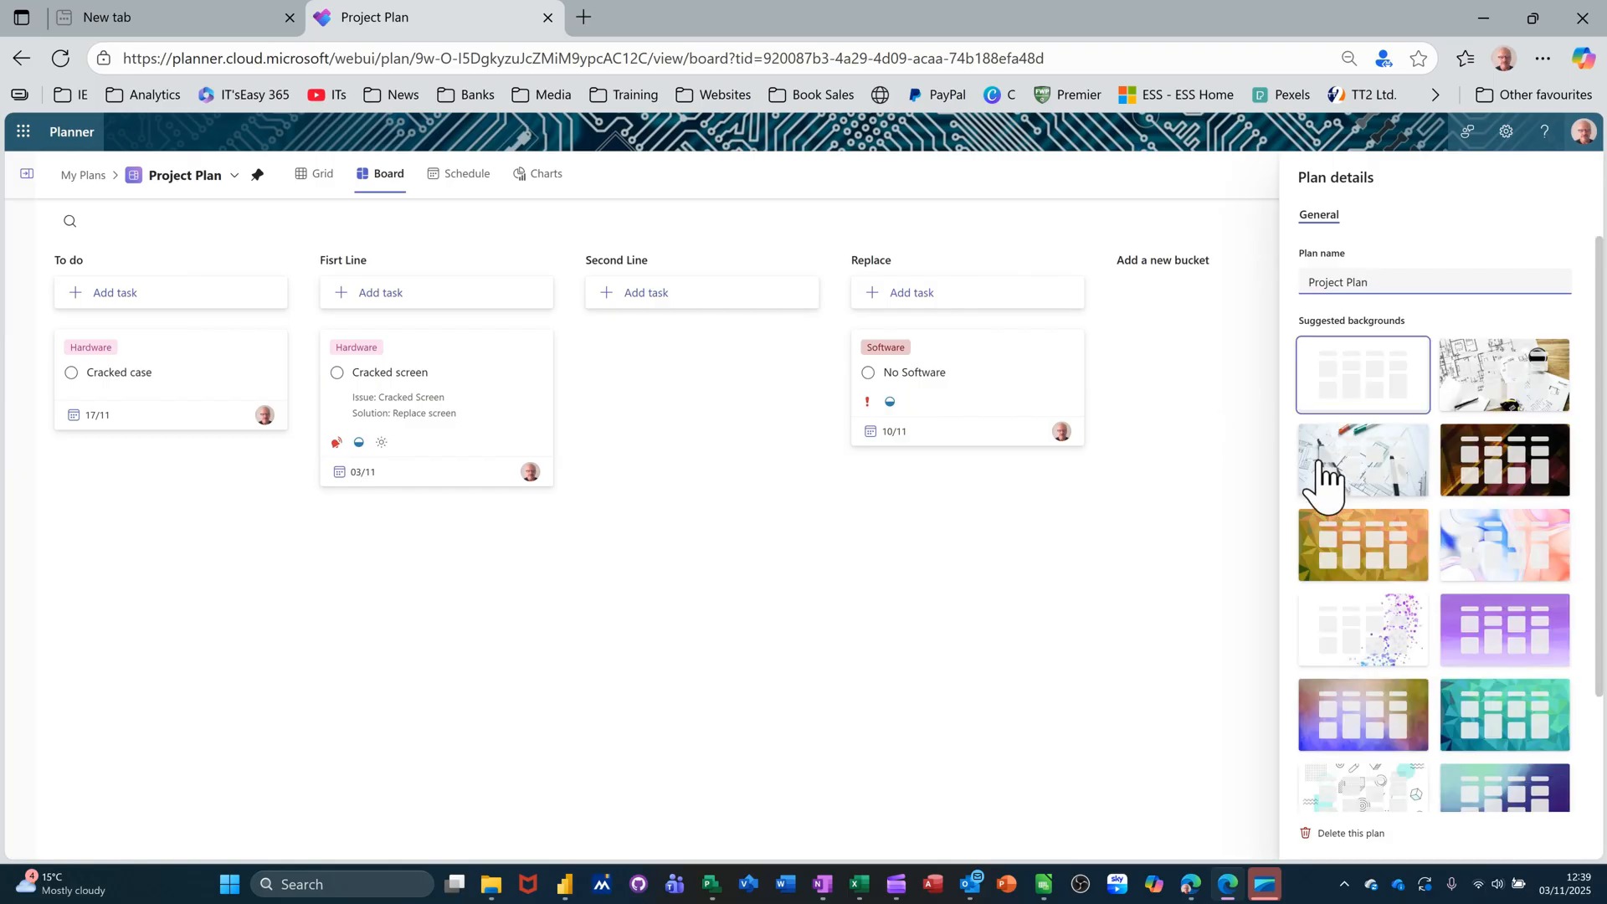
pyautogui.click(1354, 473)
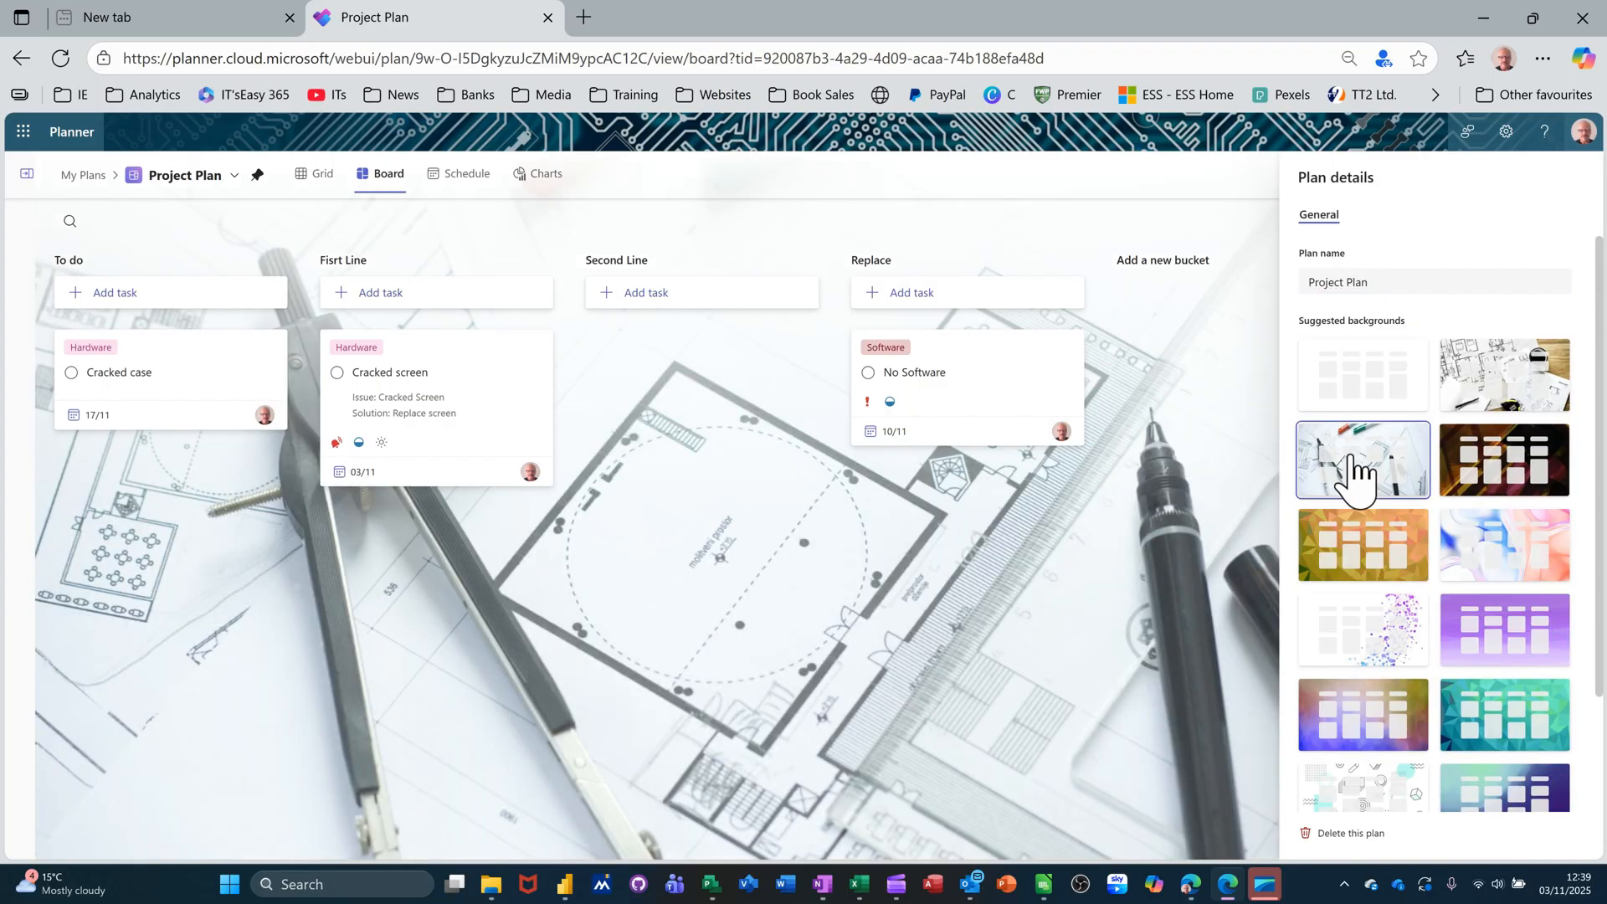
pyautogui.click(1507, 471)
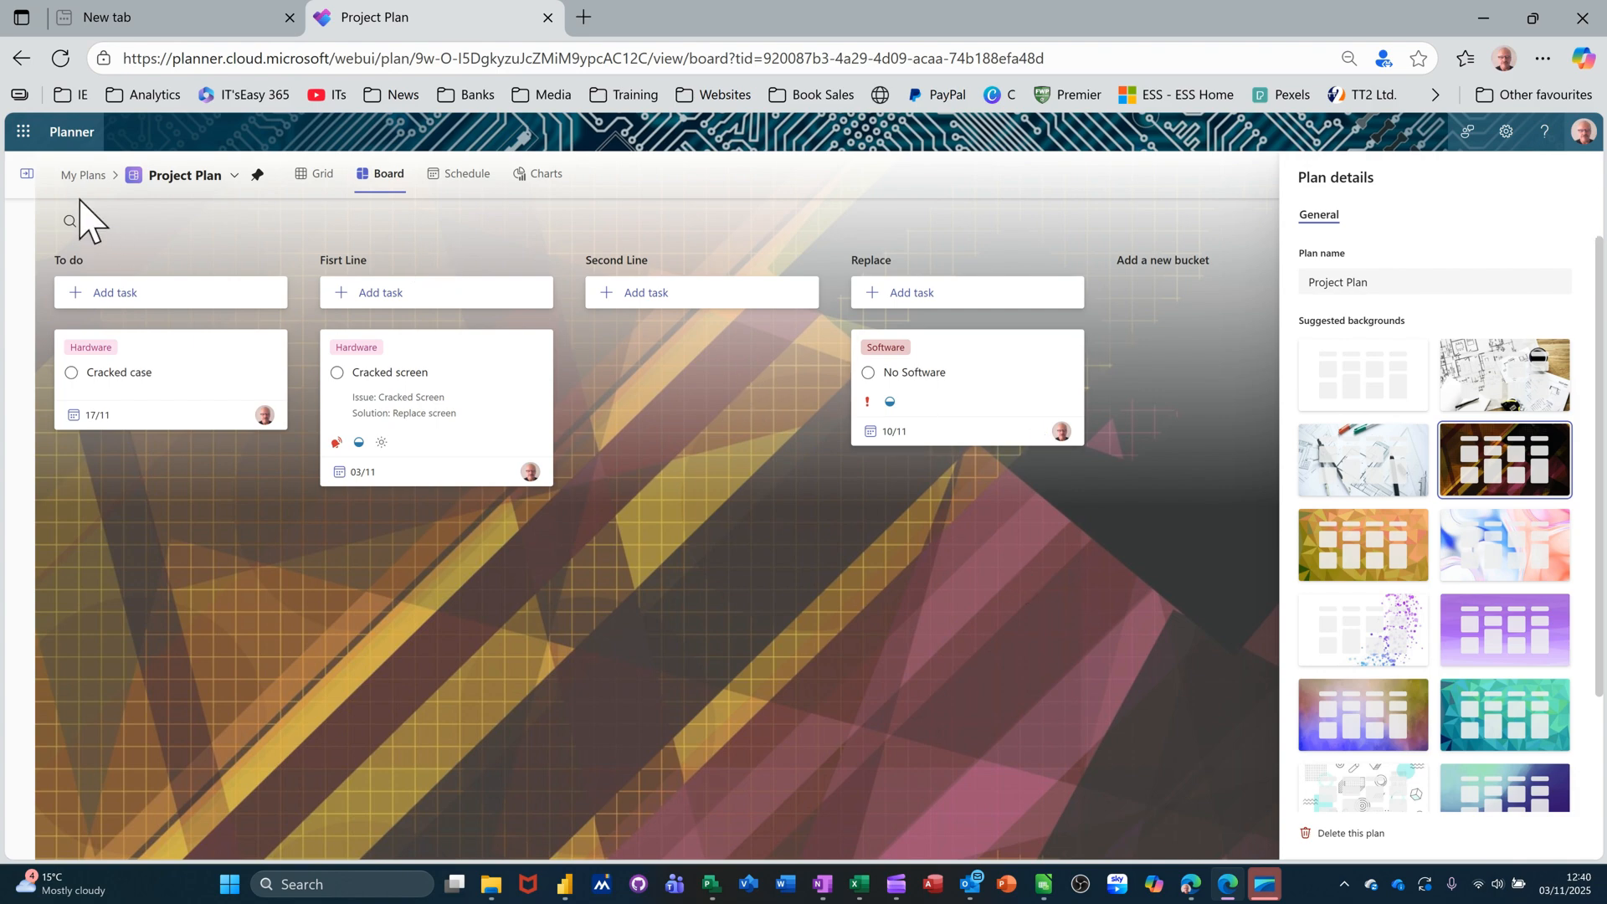
# Step: Return to the Planner home and look through My Day, My Tasks and My Plans
pyautogui.click(71, 144)
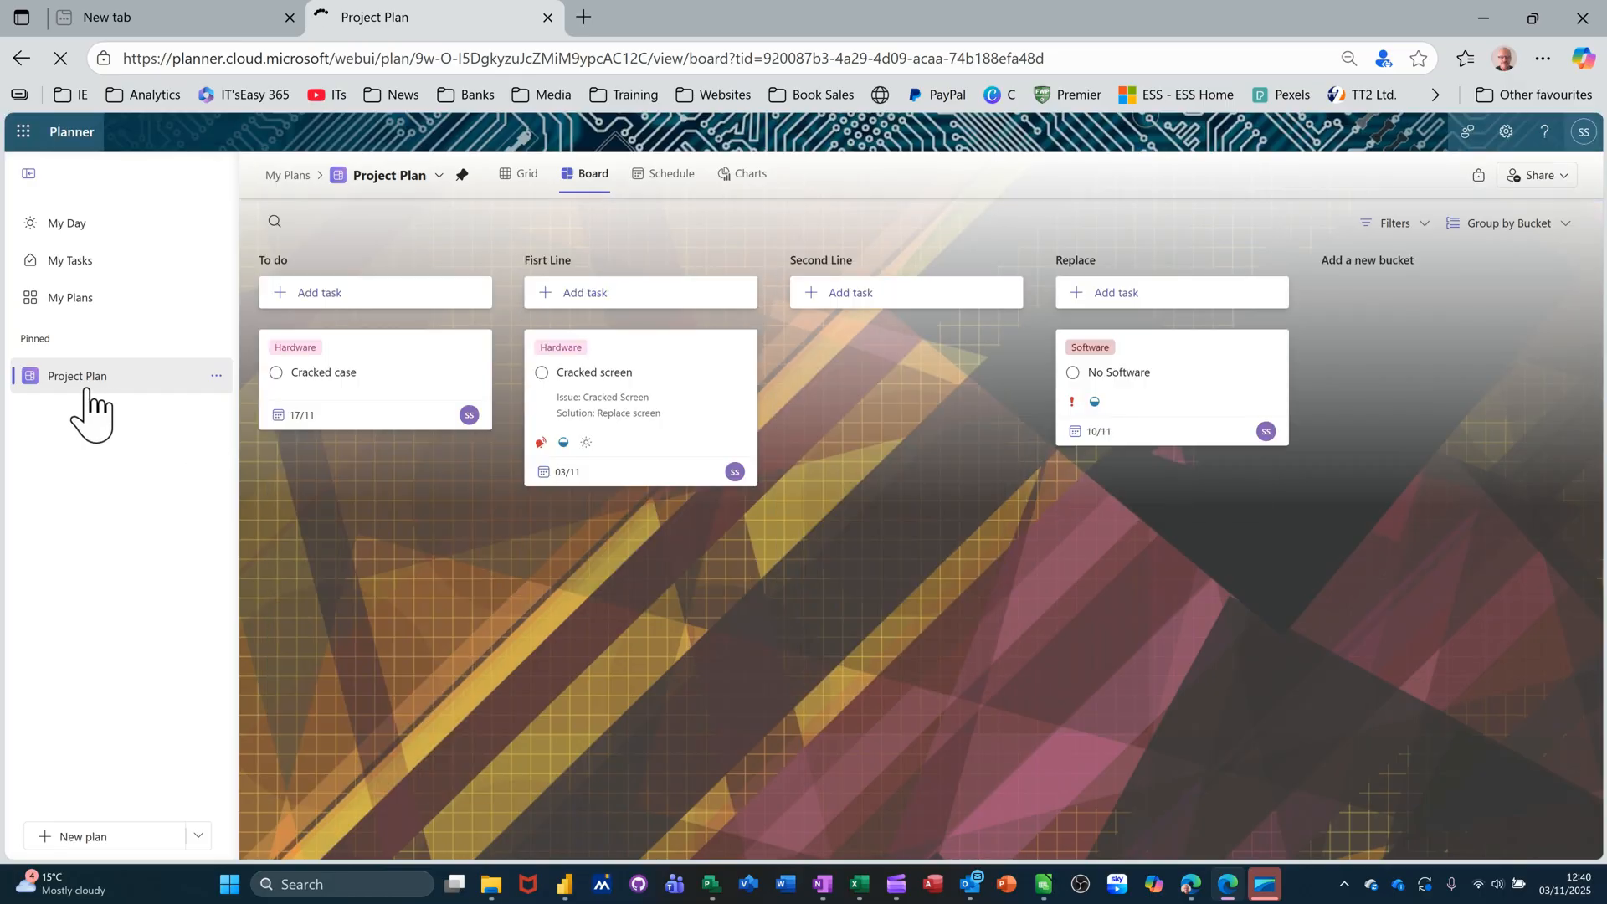
pyautogui.click(64, 225)
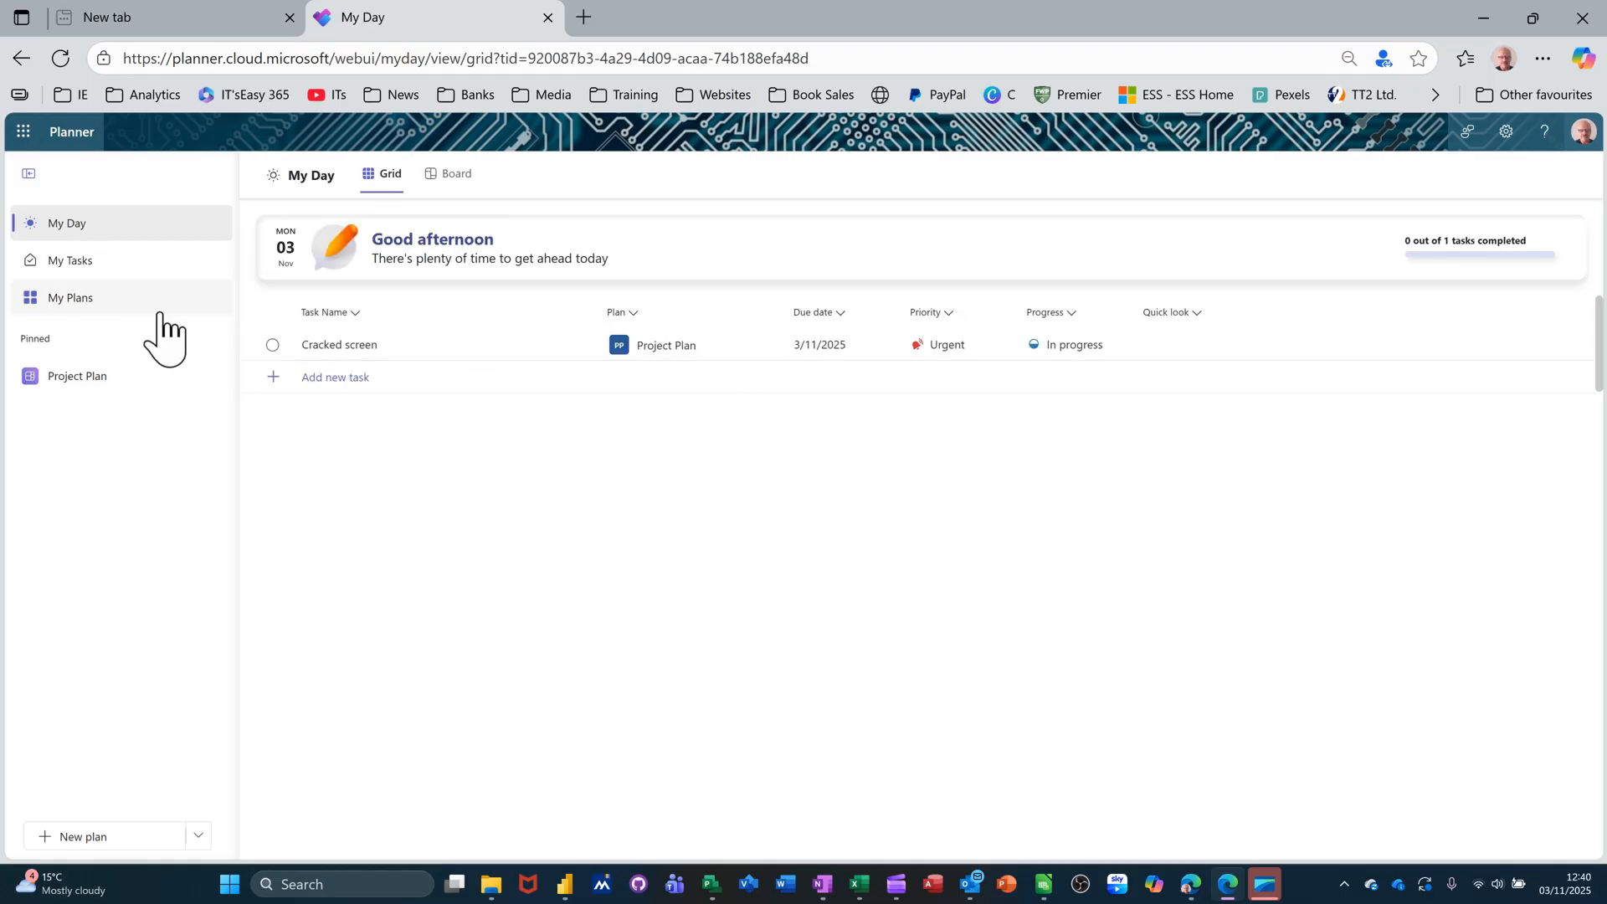
pyautogui.click(75, 272)
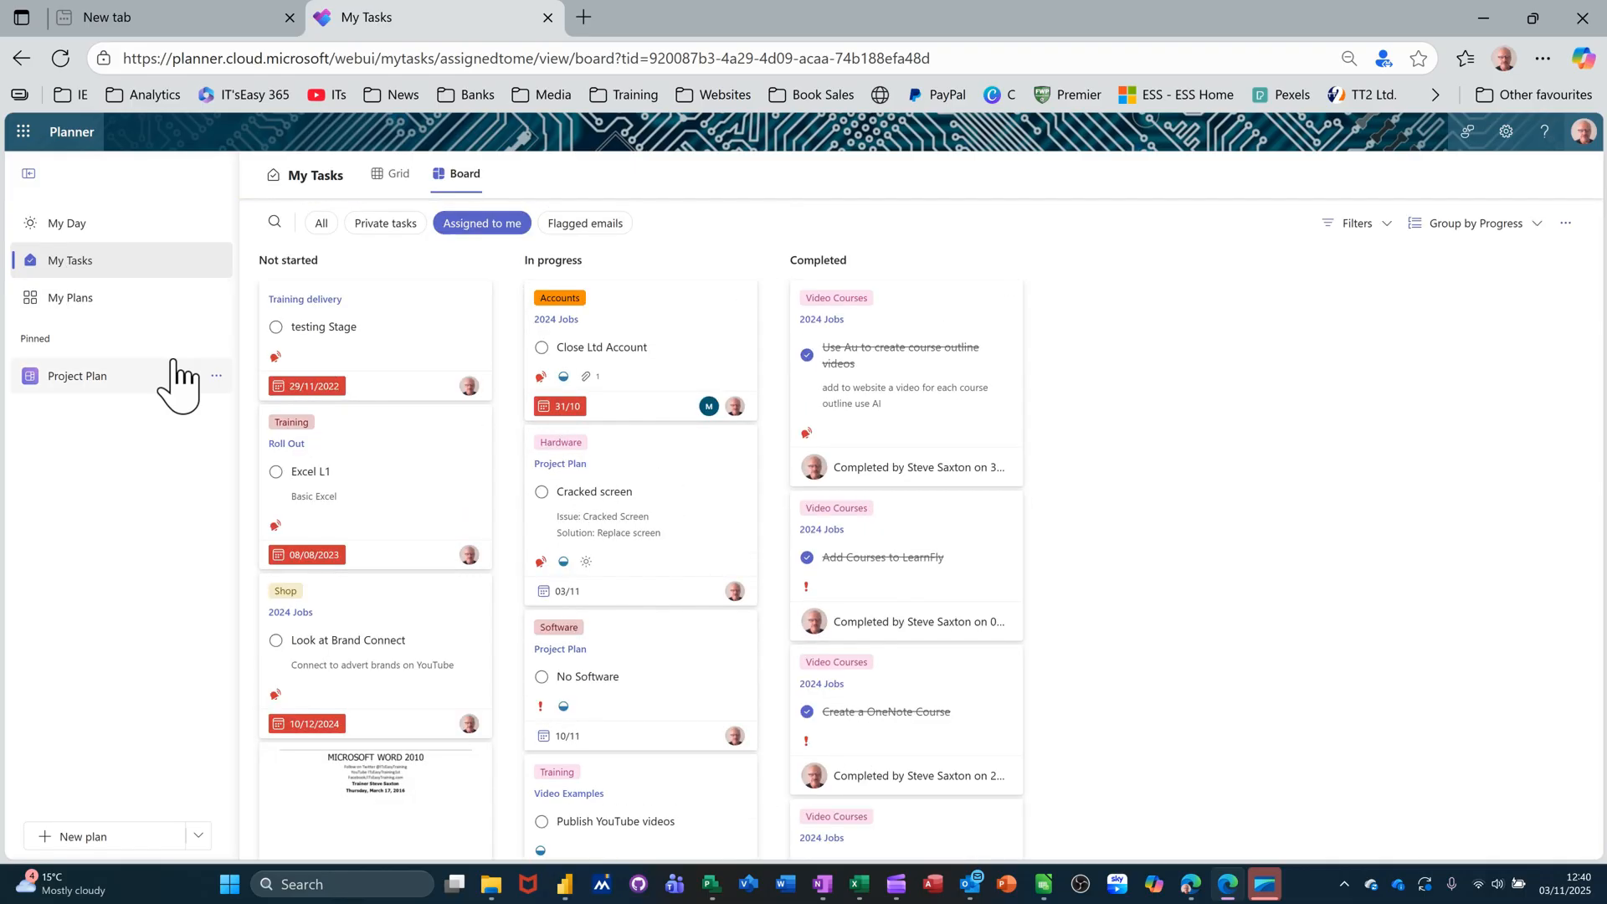
pyautogui.click(78, 303)
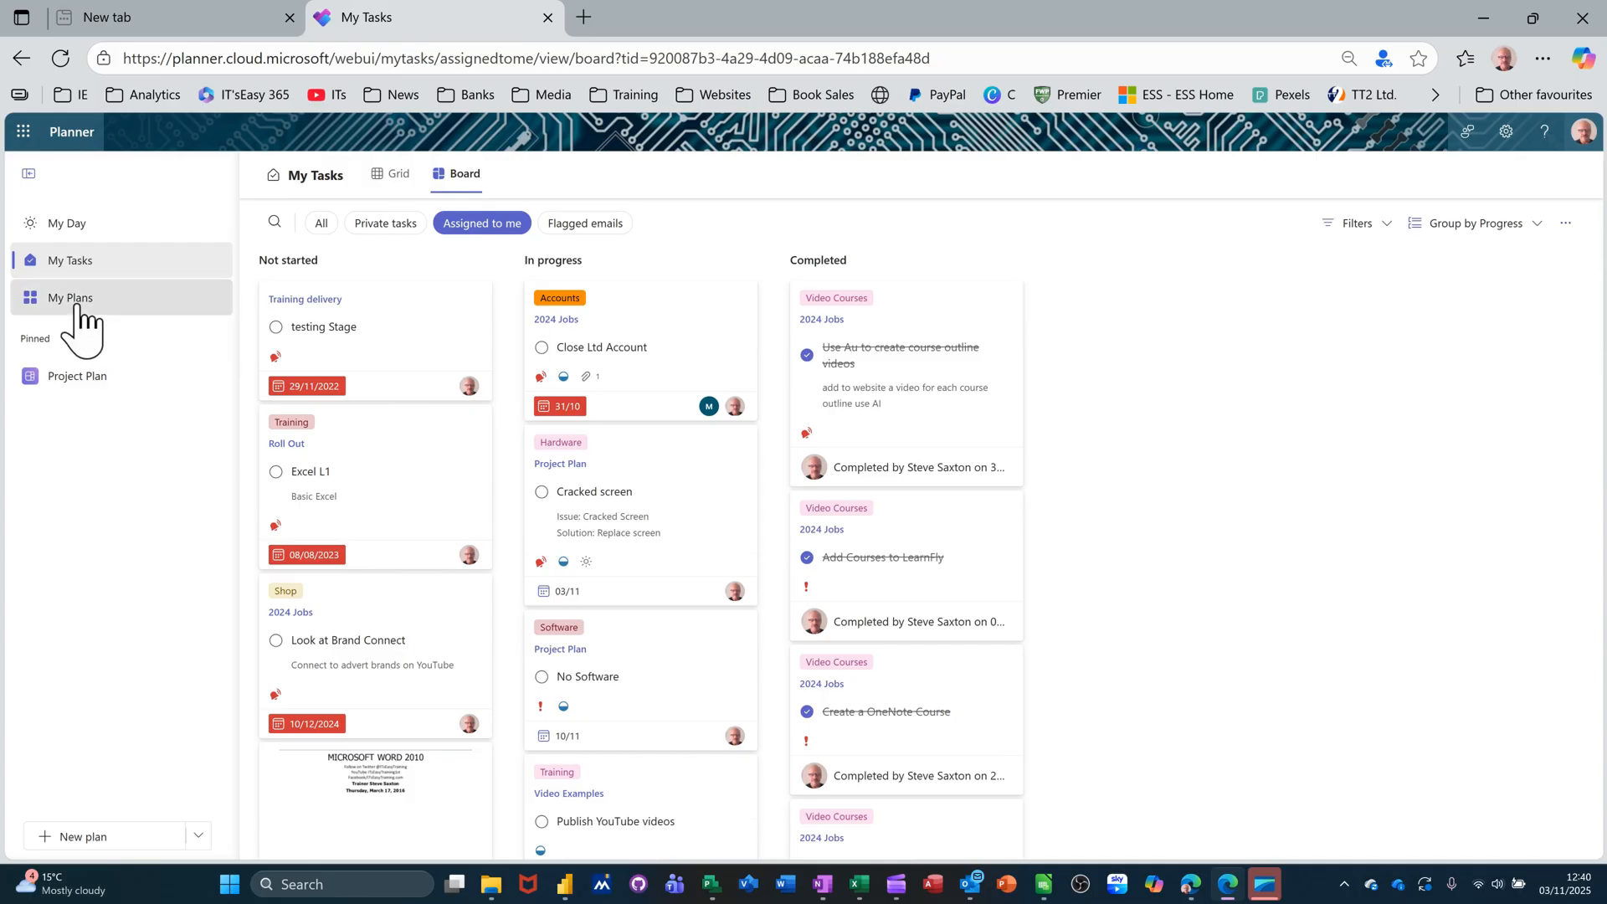